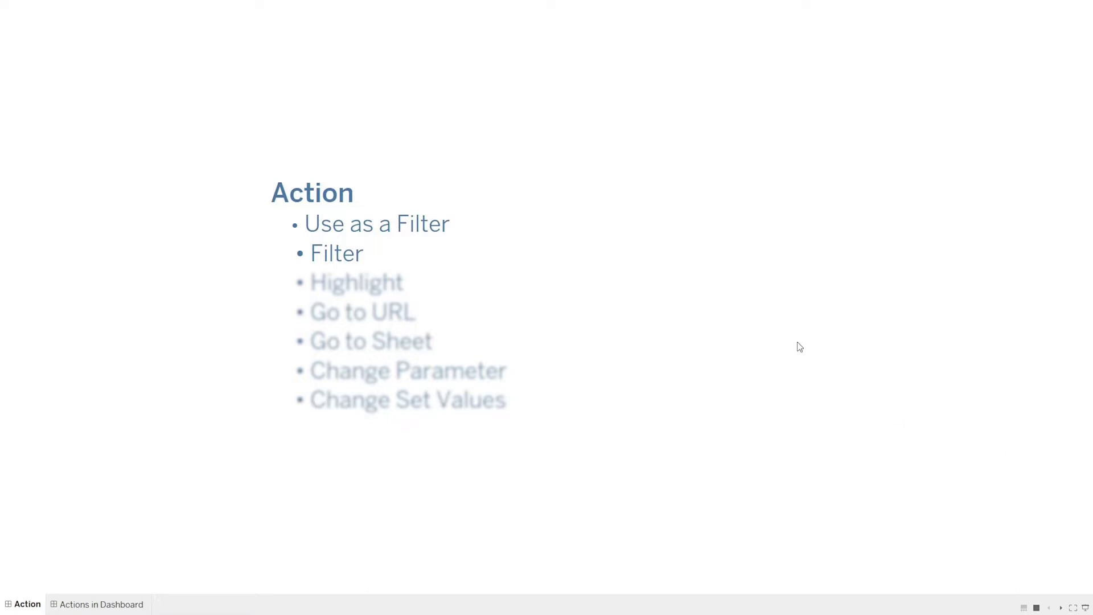
Switch to the Actions in Dashboard sheet and select marks in its pie, customer and product category charts to check their interactivity.
key("ctrl+Tab")
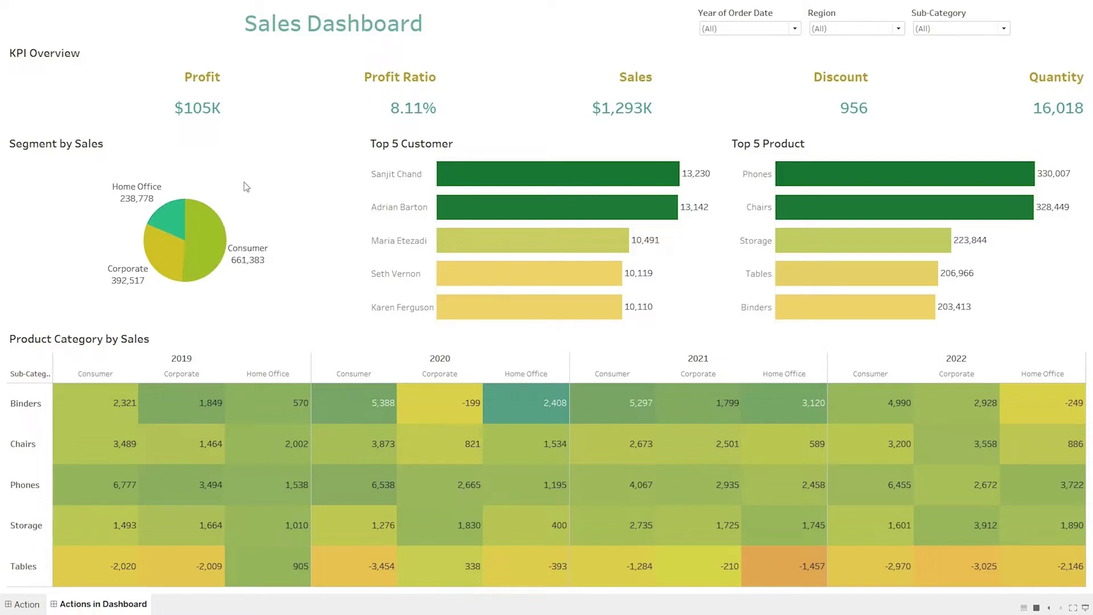
mouse_move(162, 218)
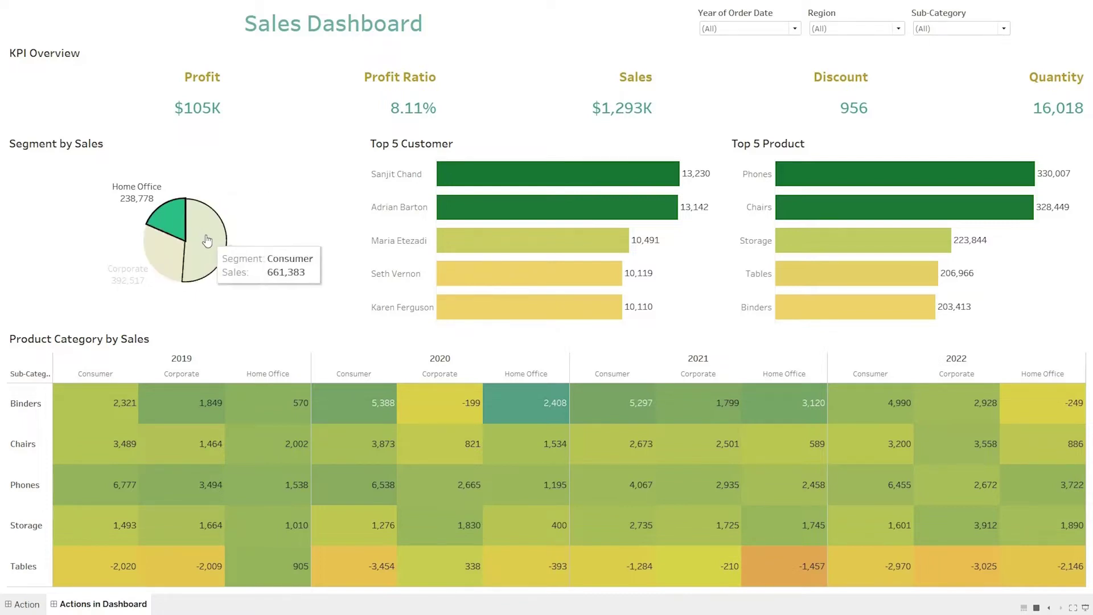
mouse_move(210, 230)
left_click(466, 177)
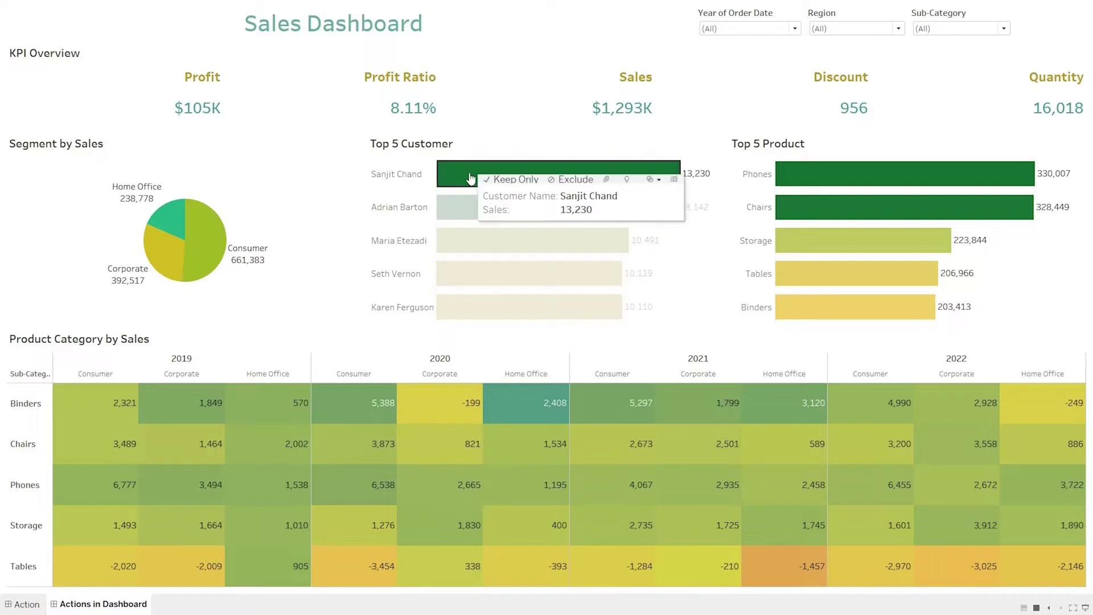
left_click(615, 181)
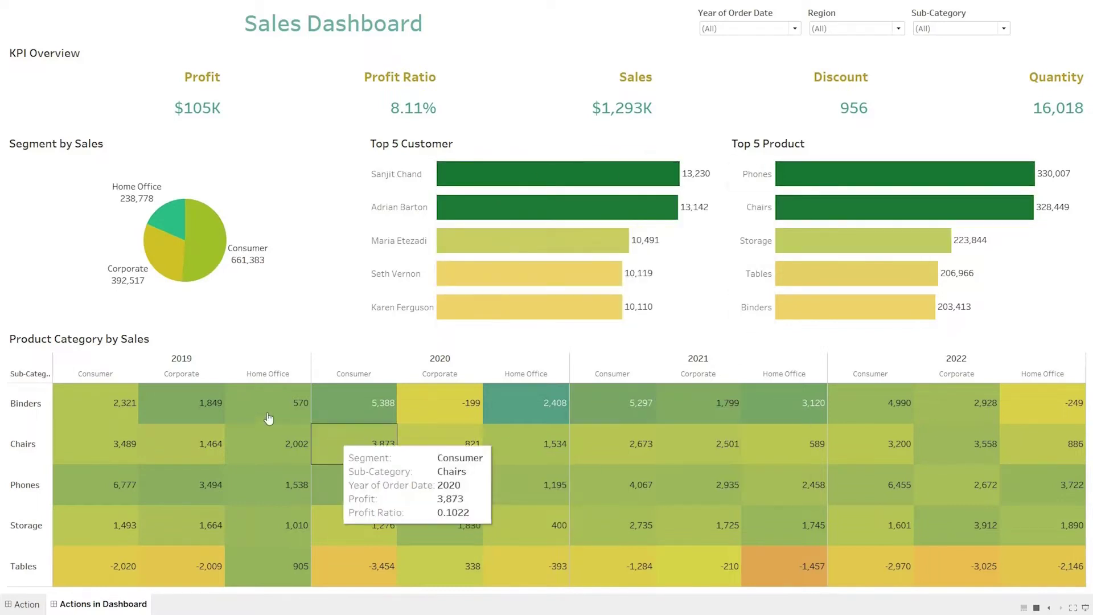
left_click(101, 413)
left_click(100, 414)
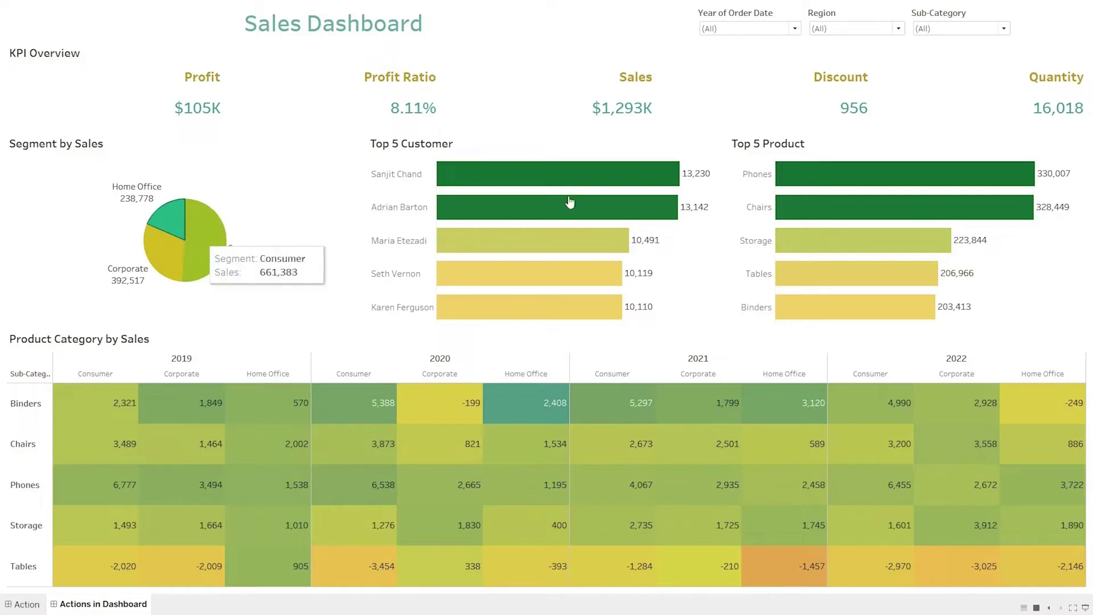
Exclude 2020 from the Year of Order Date filter, include it again, and view the Region filter's options.
left_click(743, 30)
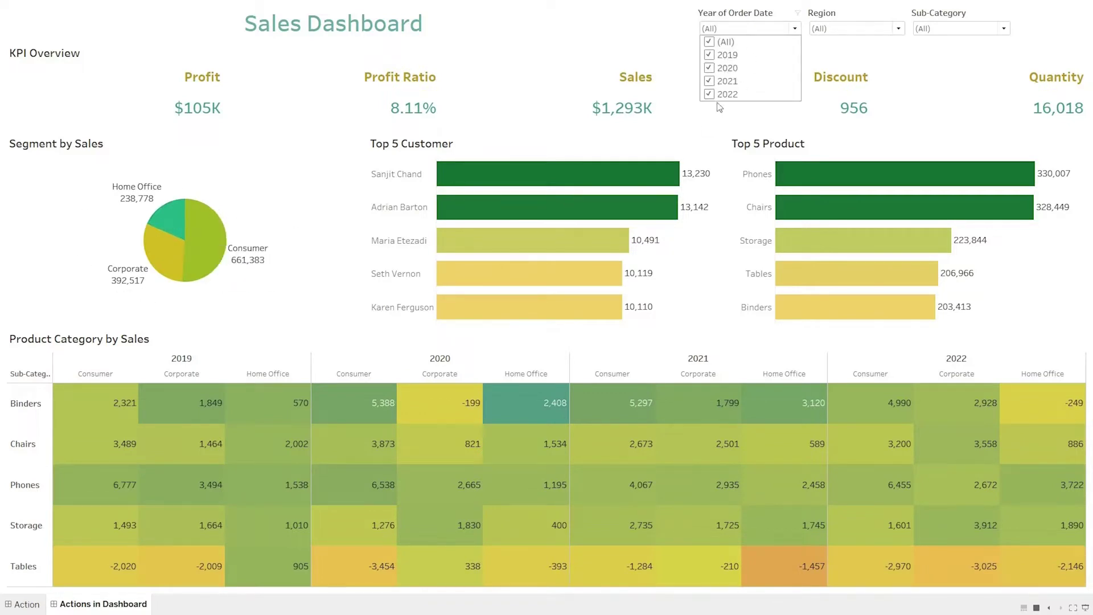
left_click(709, 68)
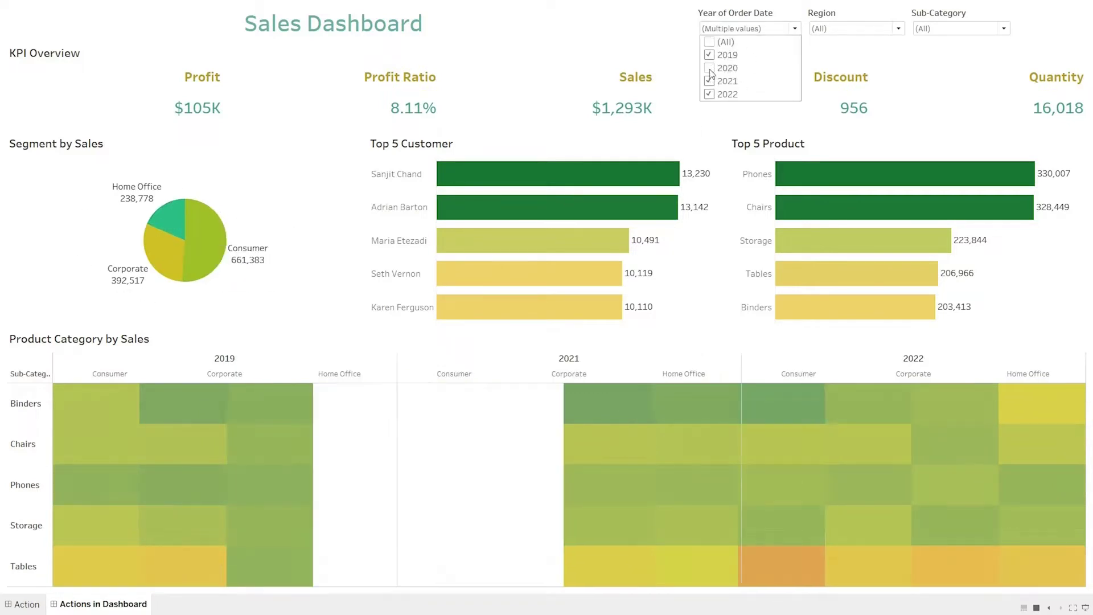
left_click(710, 69)
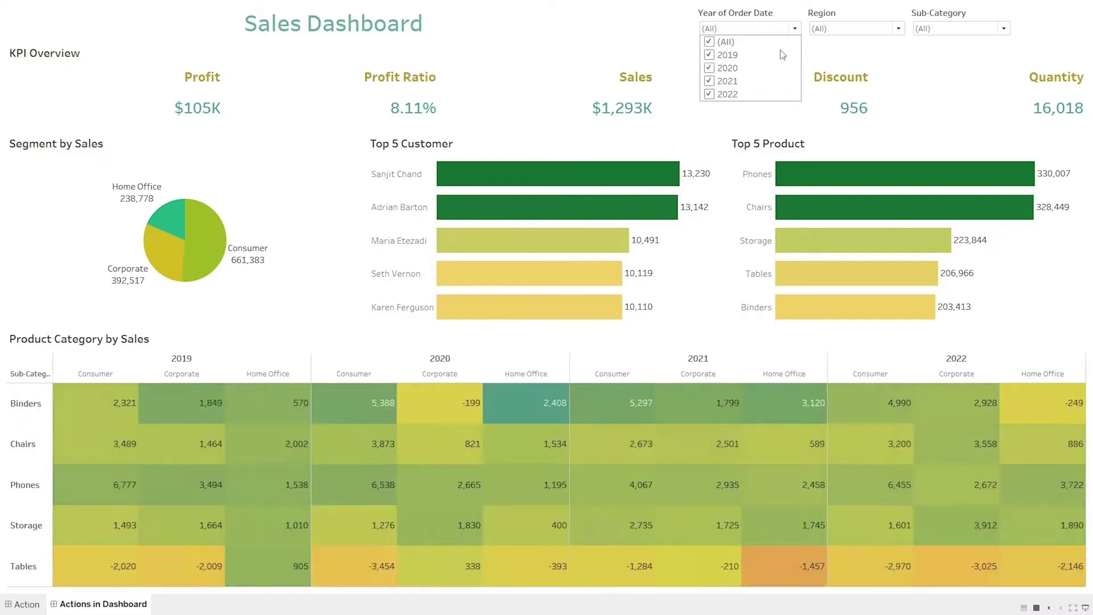
left_click(852, 30)
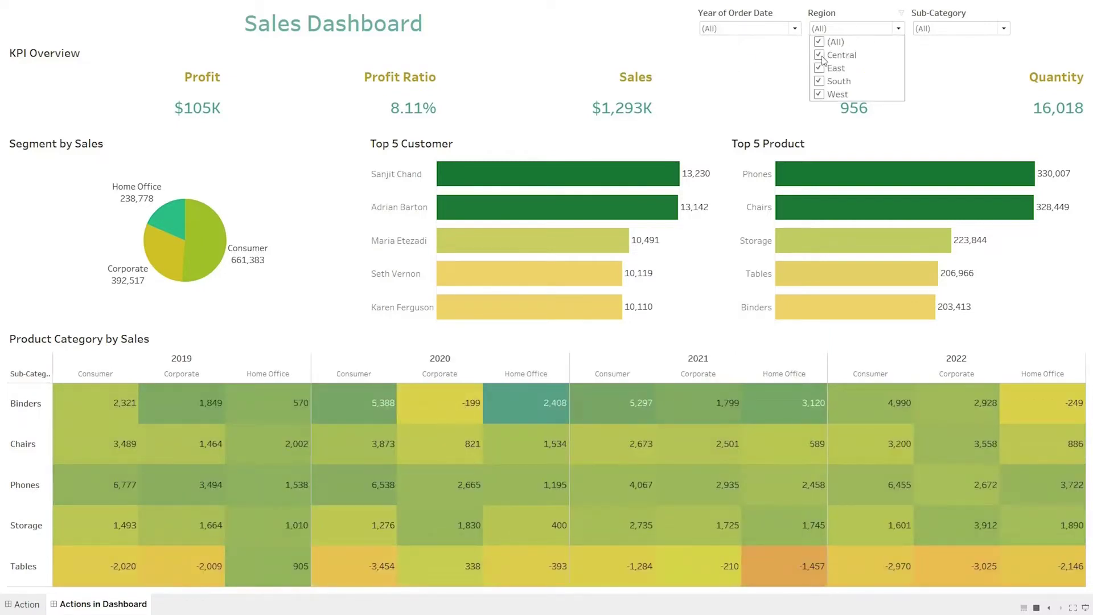
left_click(664, 70)
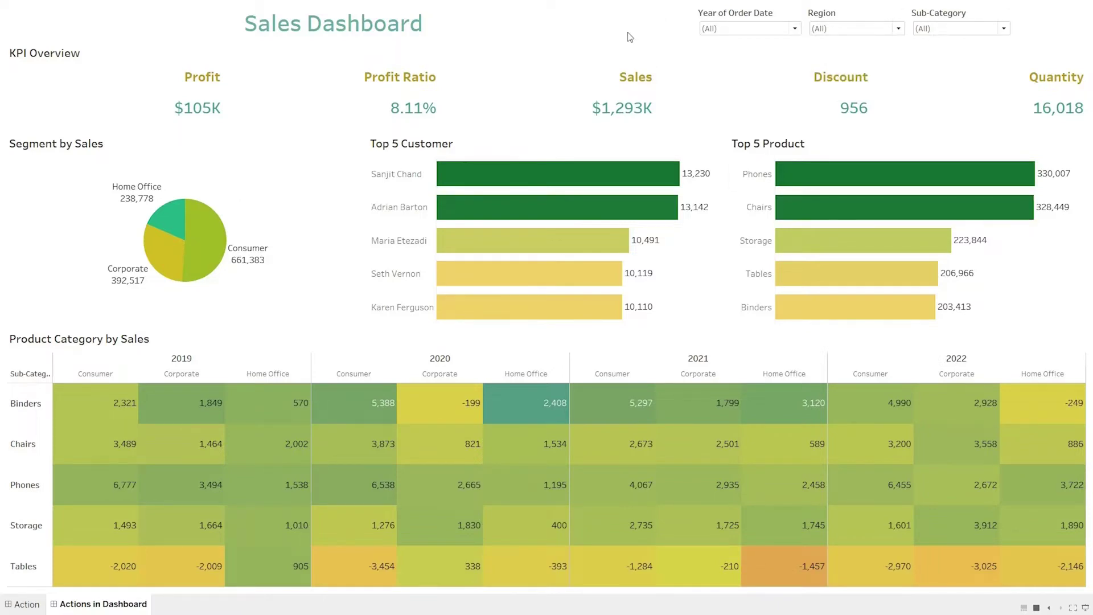
Leave presentation mode and set the Segment by Sales chart to be used as a filter.
key("Escape")
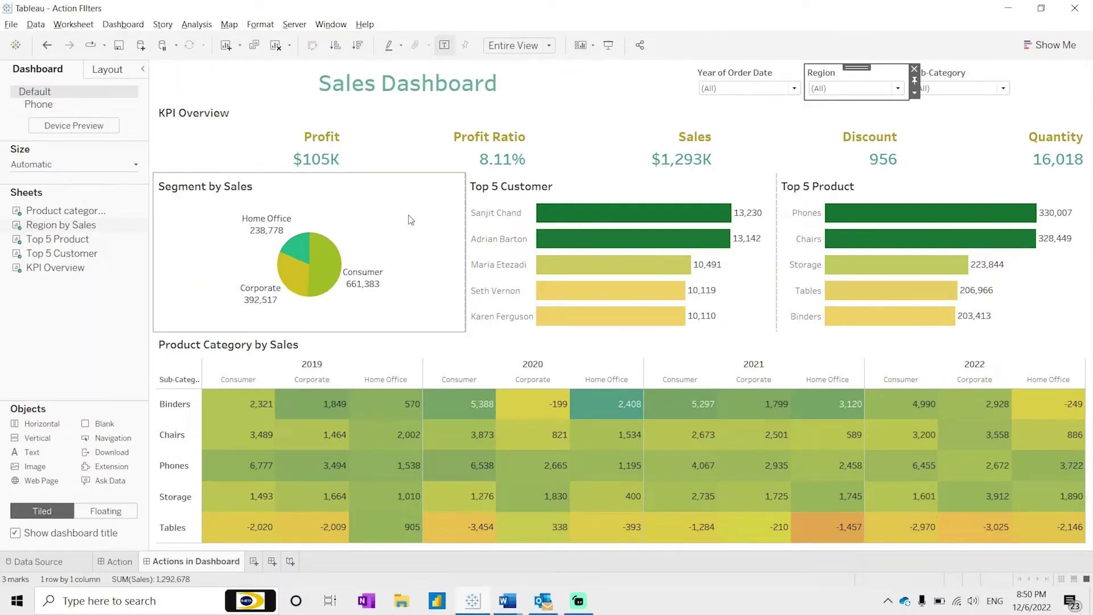
left_click(393, 221)
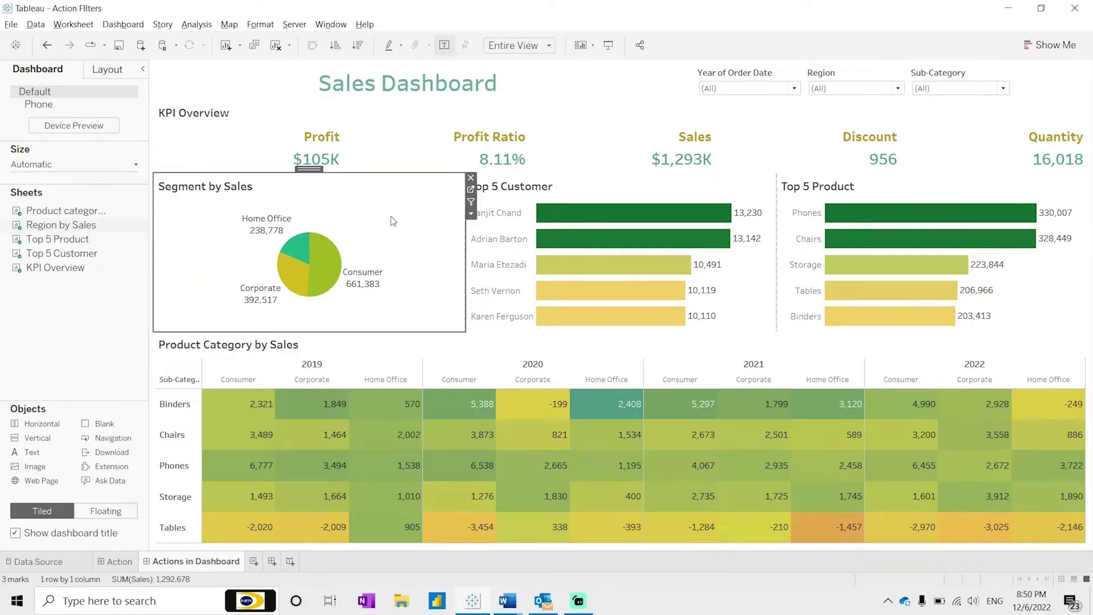
left_click(472, 216)
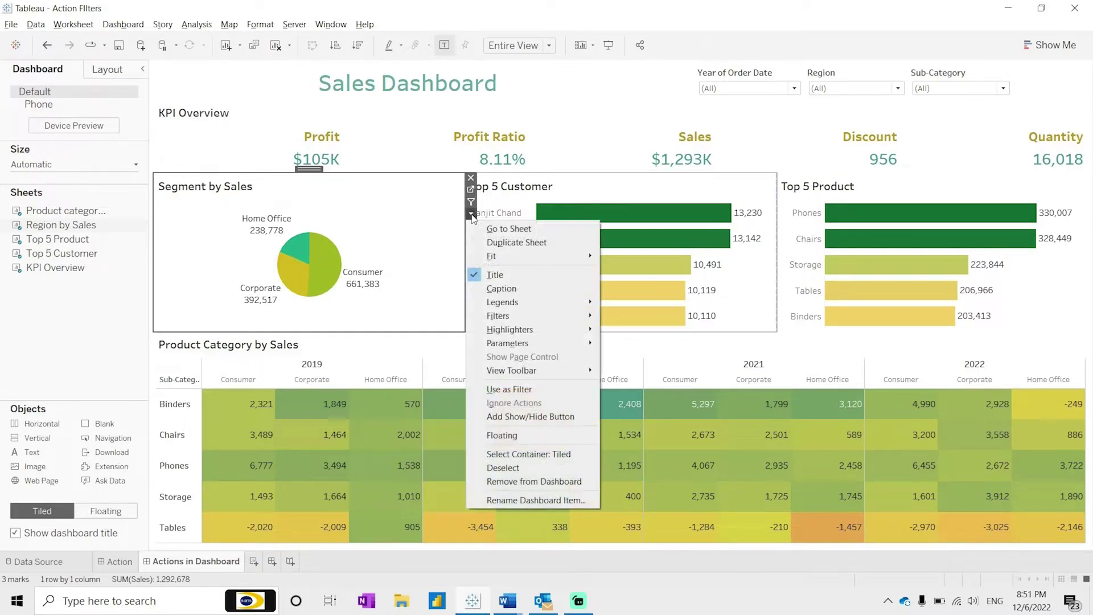
left_click(540, 391)
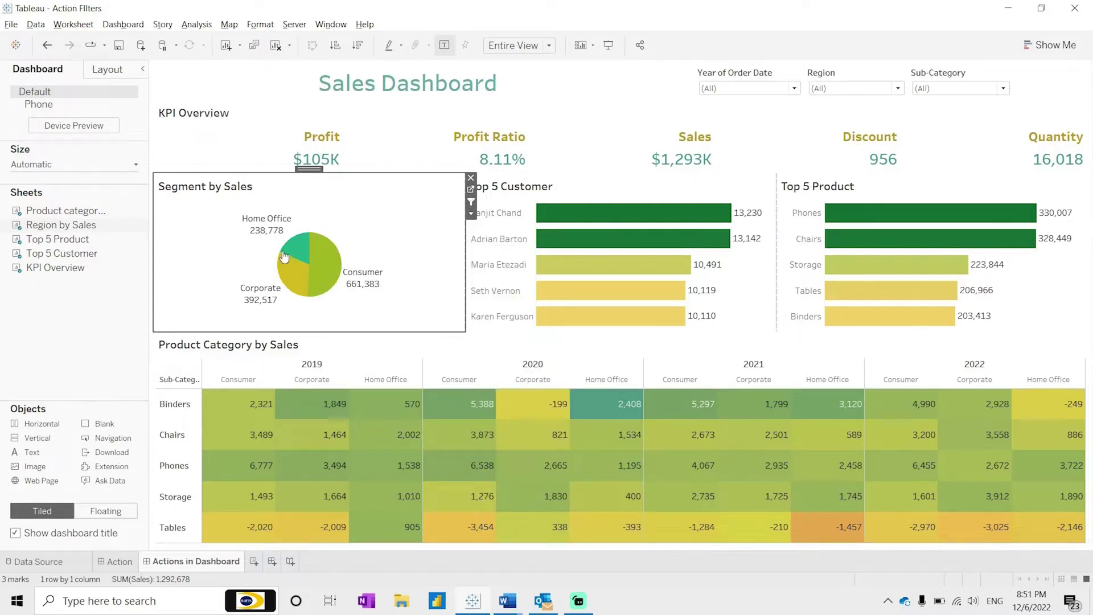
Select the Home Office, Corporate and Consumer slices in turn to check how they filter the other dashboard charts.
mouse_move(292, 280)
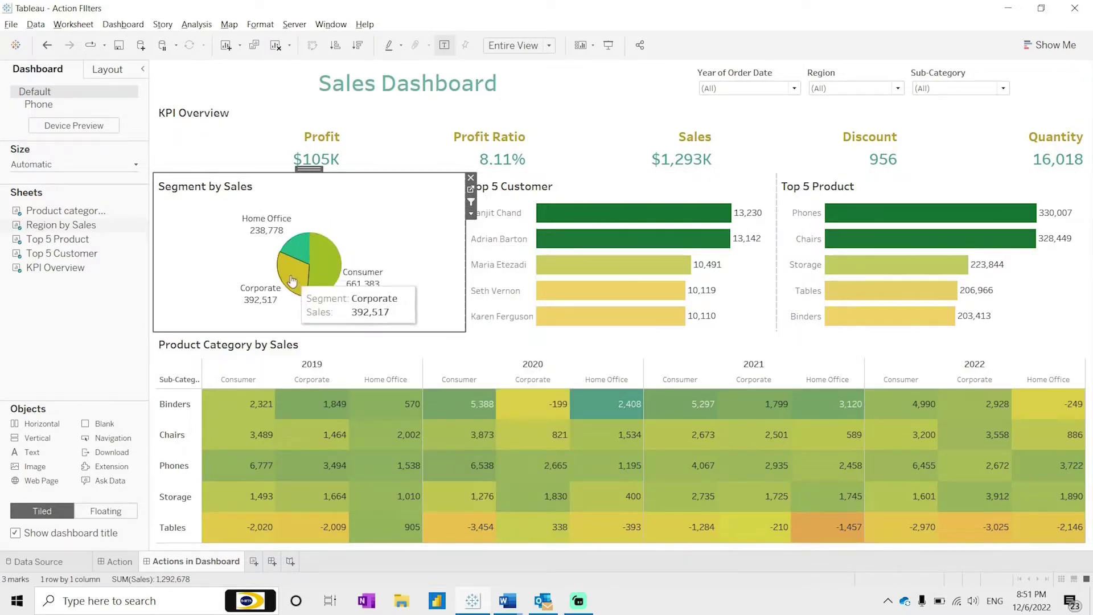
mouse_move(298, 254)
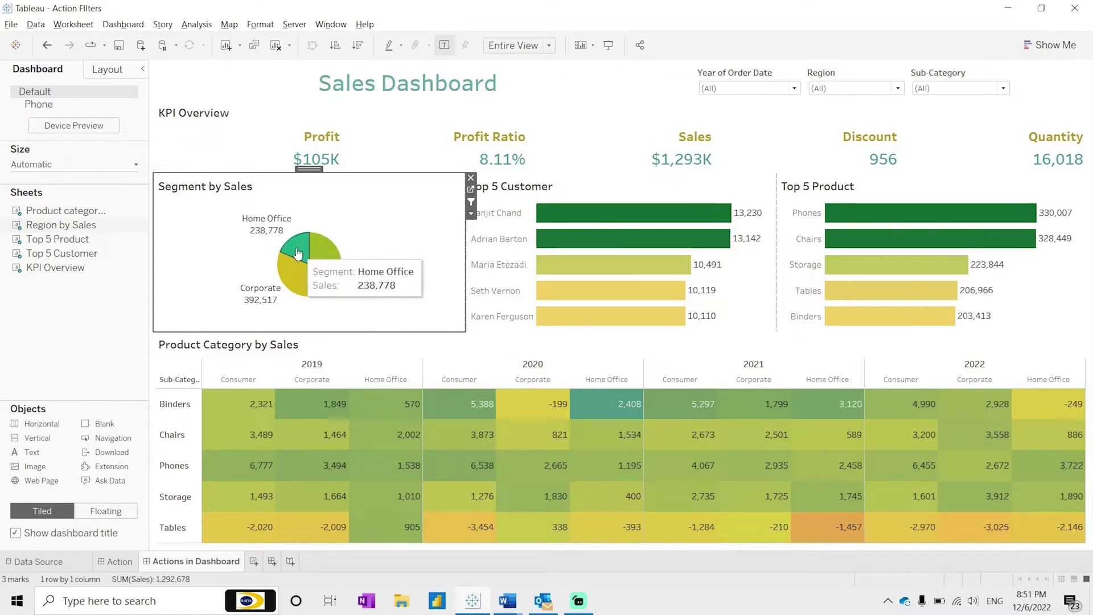
left_click(298, 253)
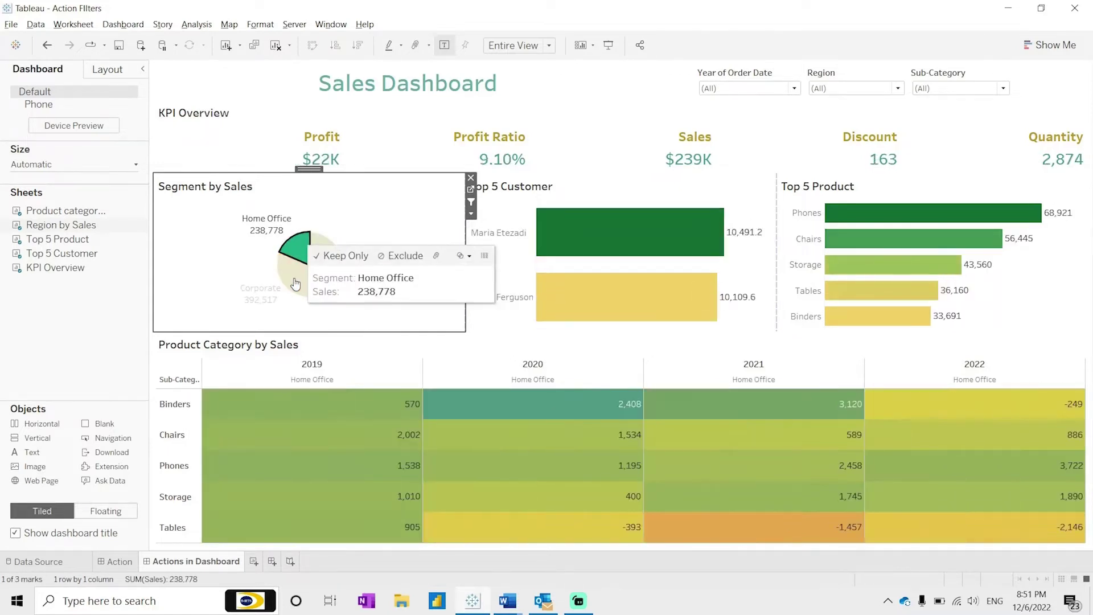
mouse_move(336, 263)
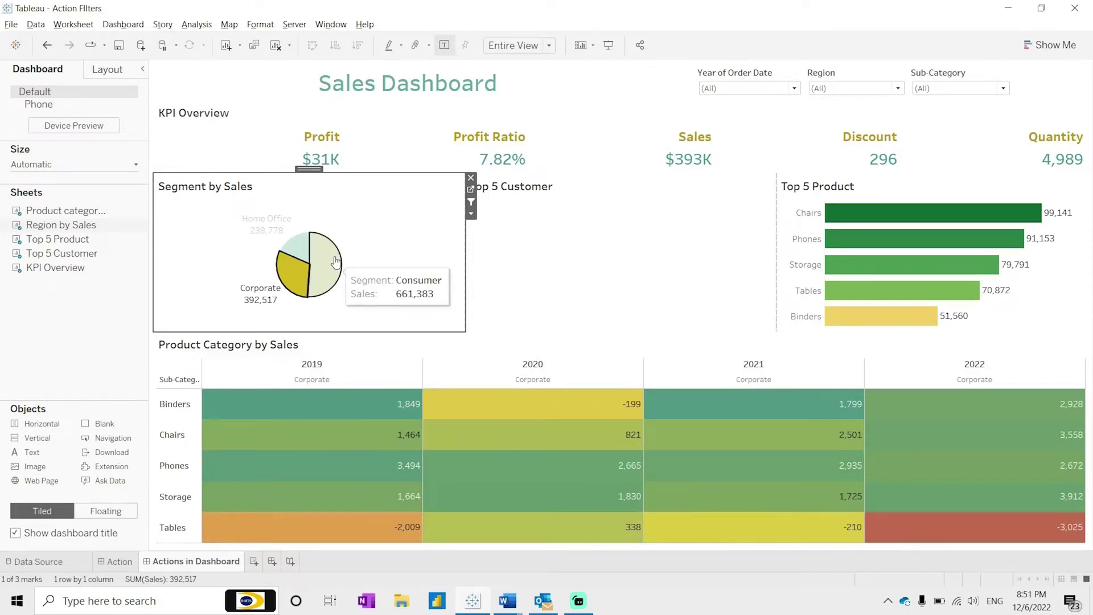
left_click(336, 263)
left_click(401, 213)
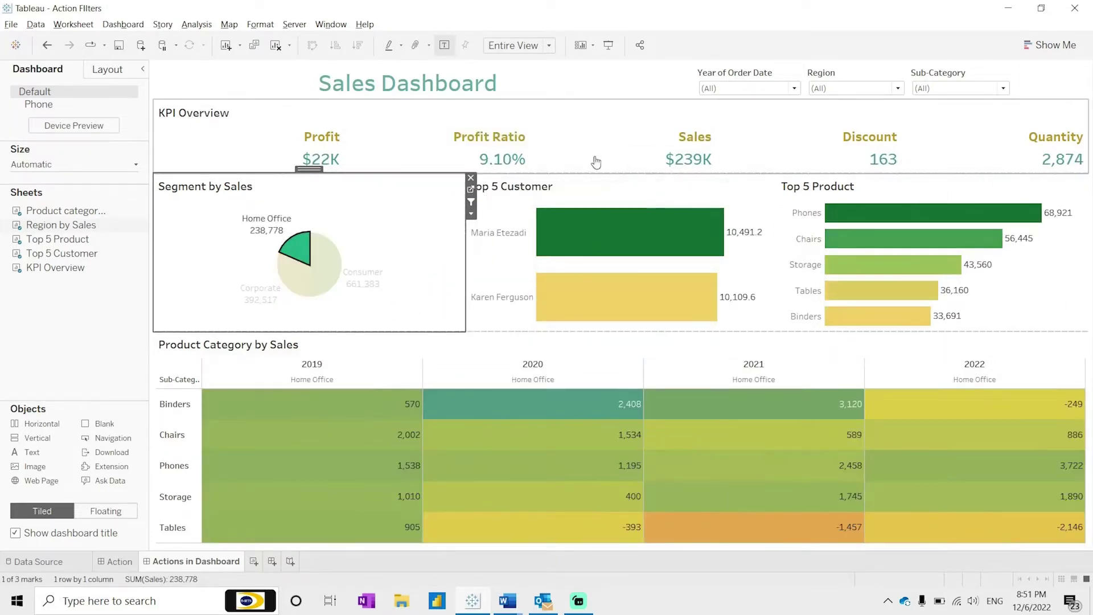
Add the Action (Segment) filter on the Top 5 Customer worksheet to context, and return to the Actions in Dashboard sheet.
left_click(618, 194)
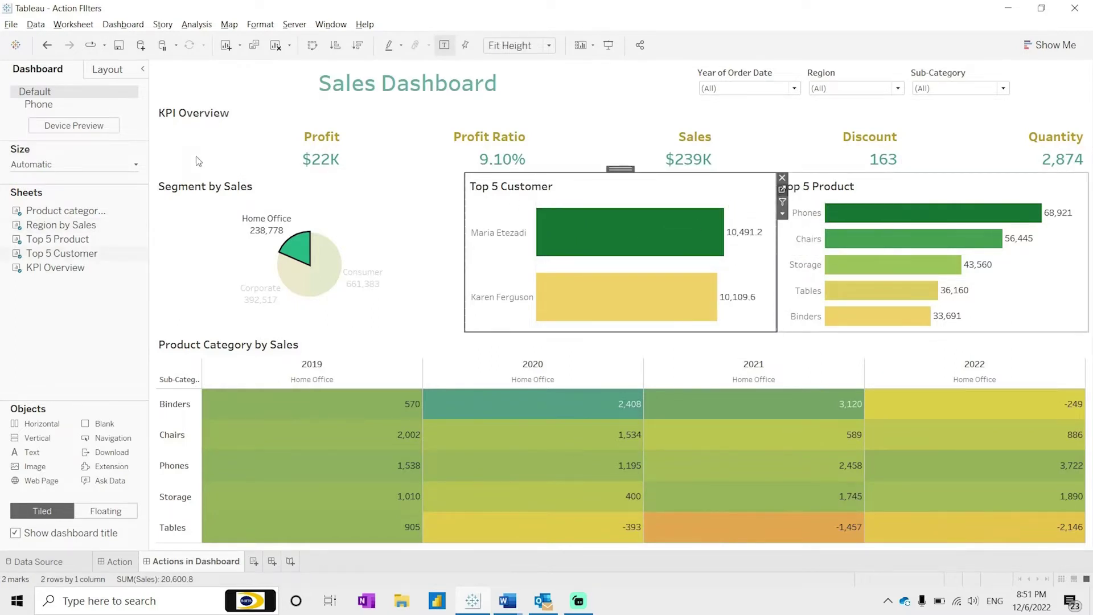
left_click(782, 189)
left_click(313, 179)
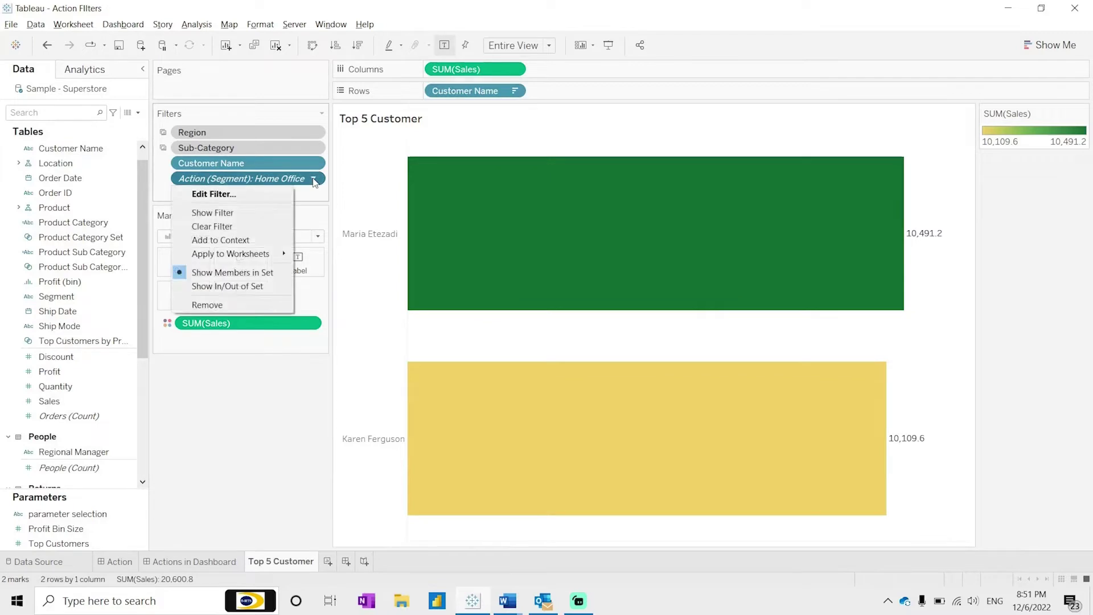
left_click(221, 240)
left_click(173, 559)
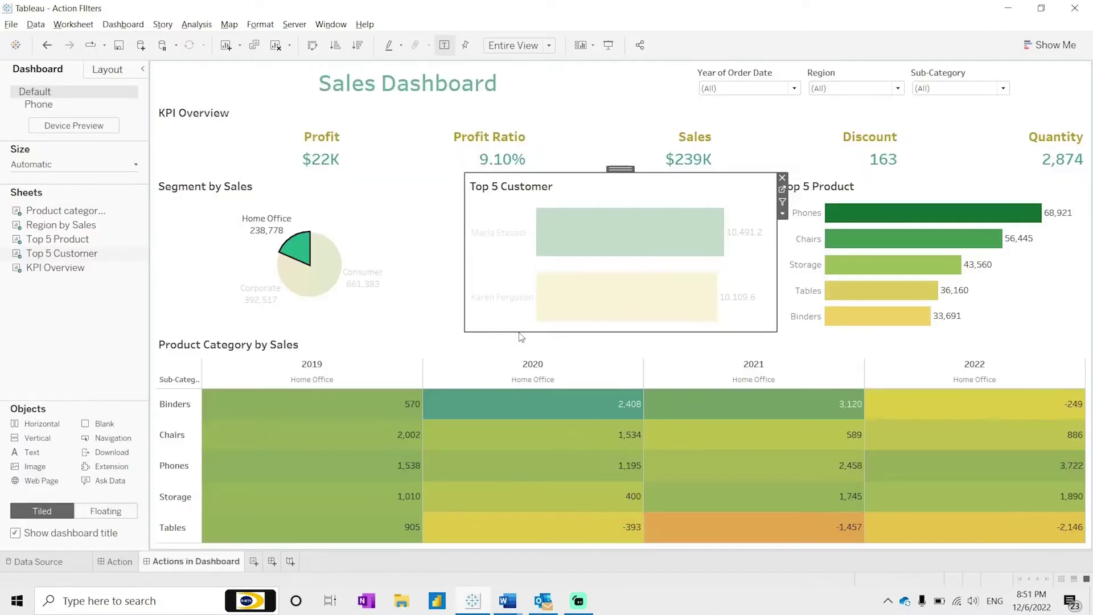
Clear the segment selection, filter by the Home Office slice to check the Top 5 Customer chart, and clear it again.
left_click(369, 240)
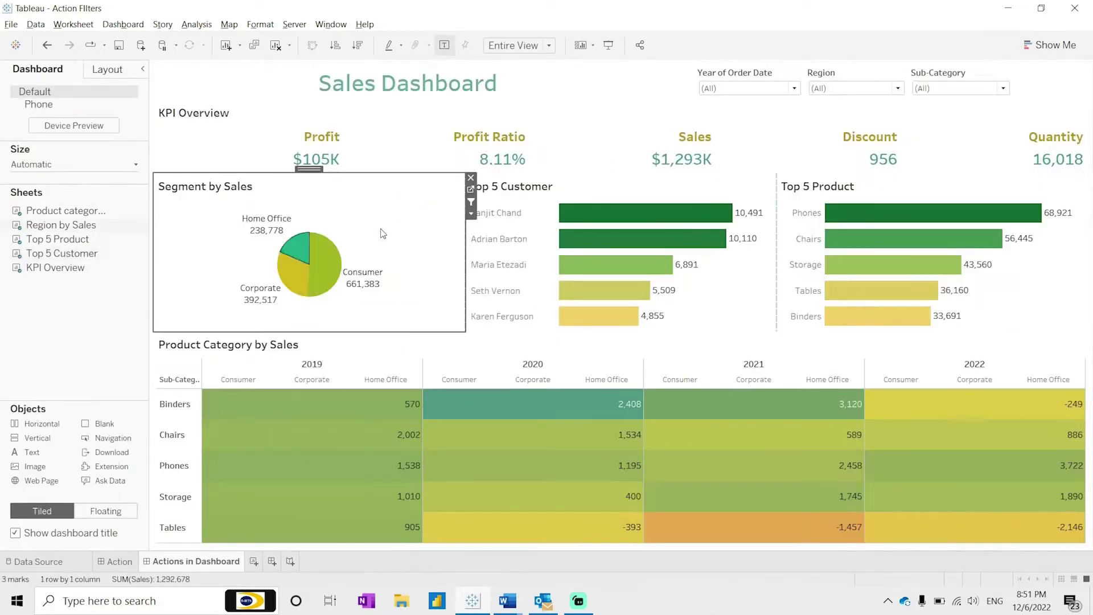
left_click(377, 234)
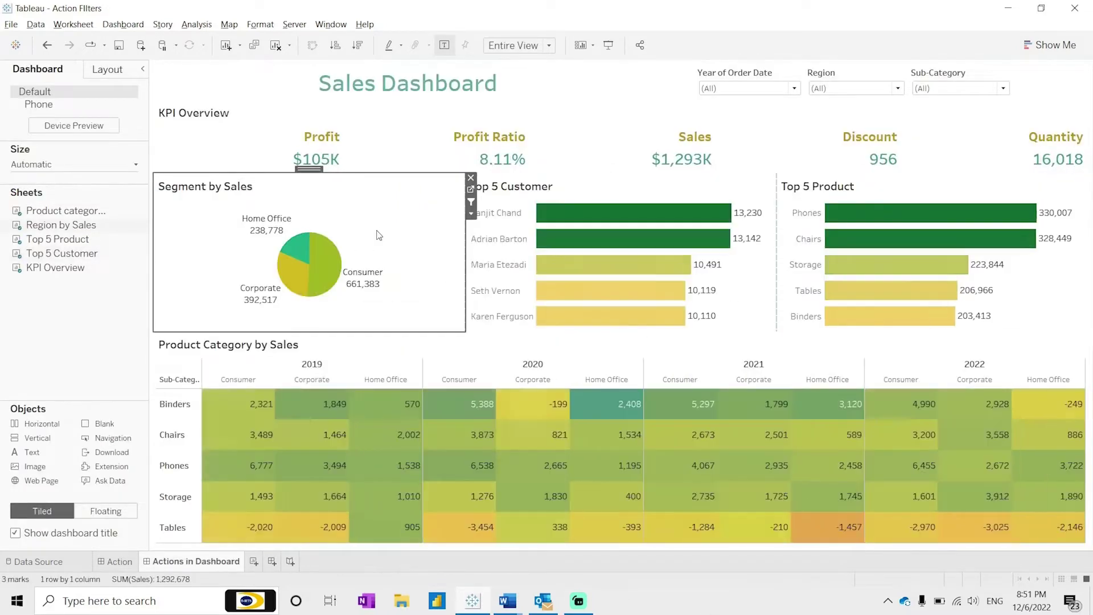
left_click(296, 249)
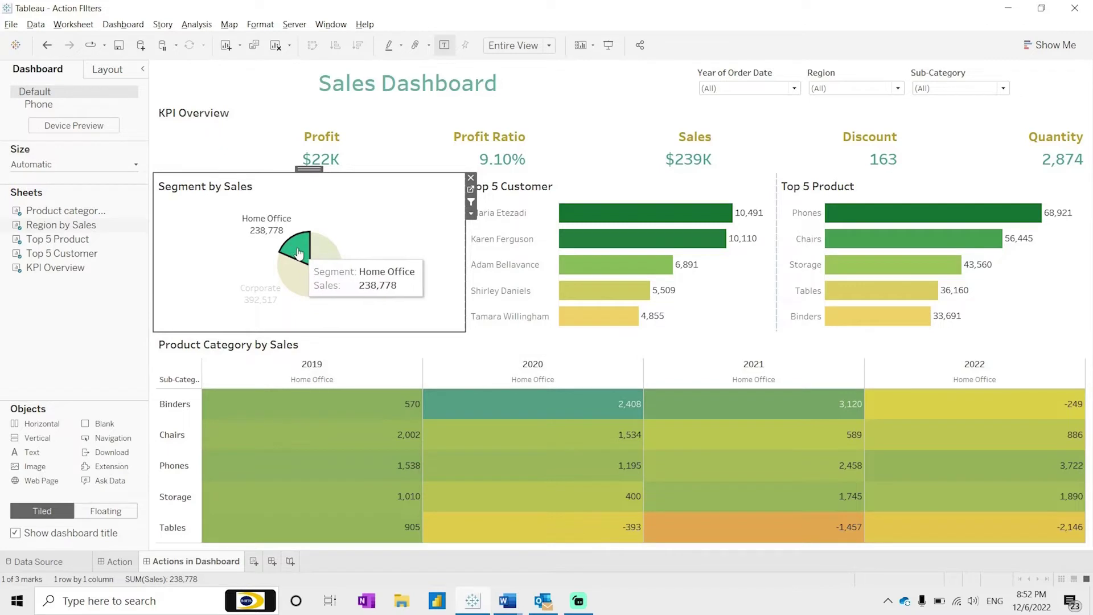
left_click(413, 223)
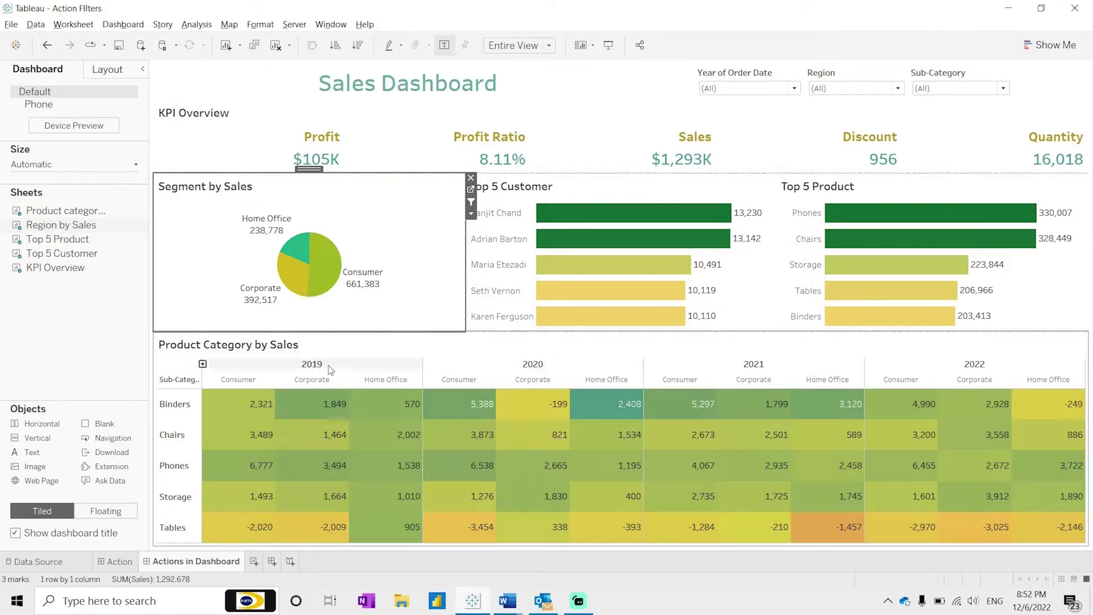
mouse_move(320, 251)
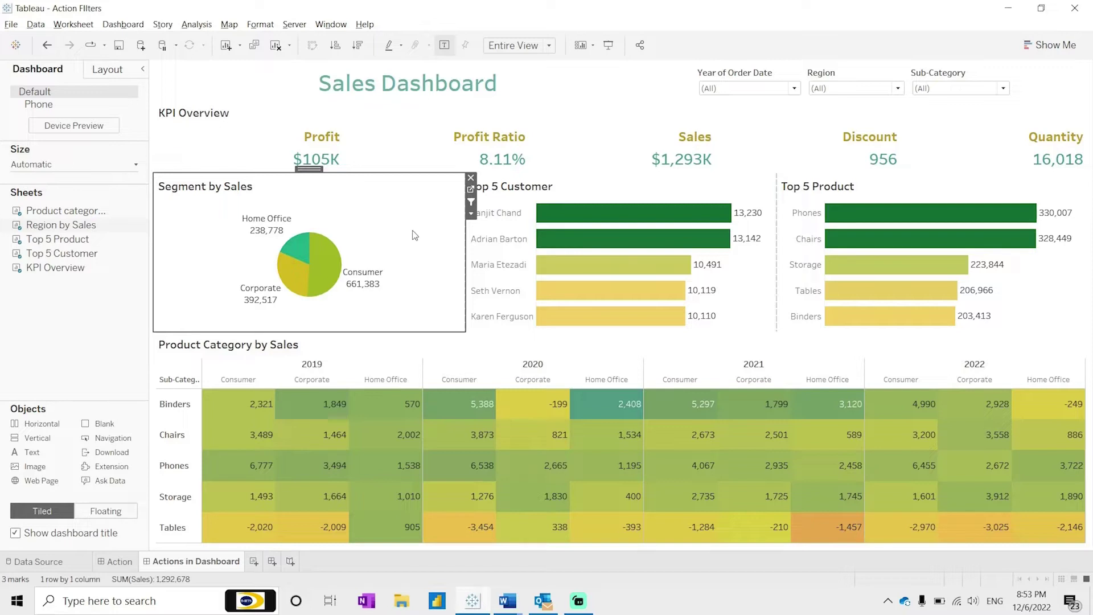
Open the dashboard's generated filter action and examine its source sheets, target sheets, run trigger and selection-clearing settings.
left_click(120, 25)
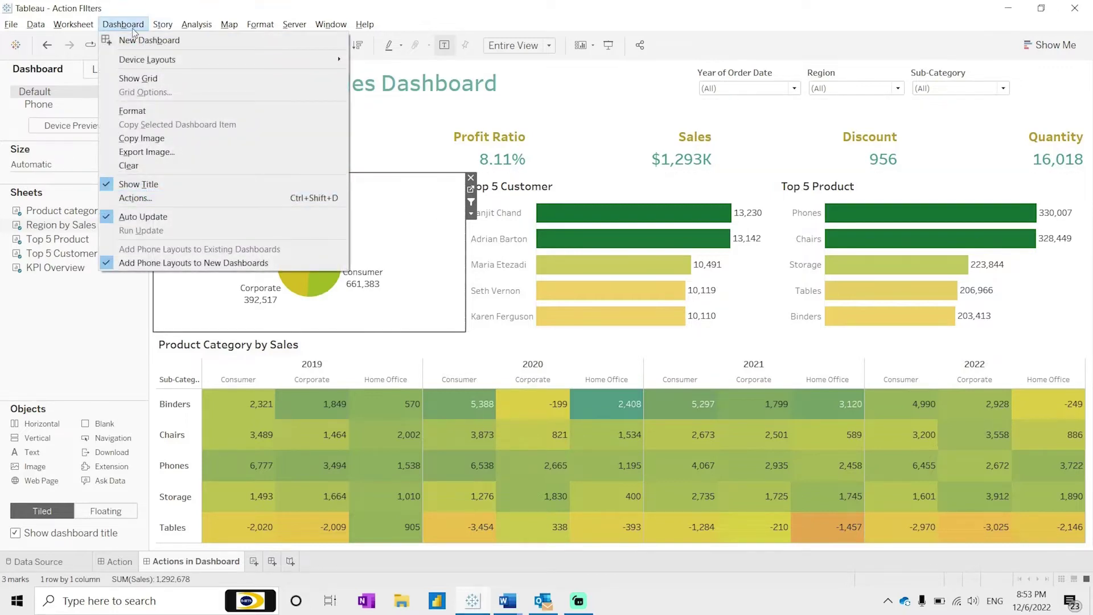
left_click(140, 199)
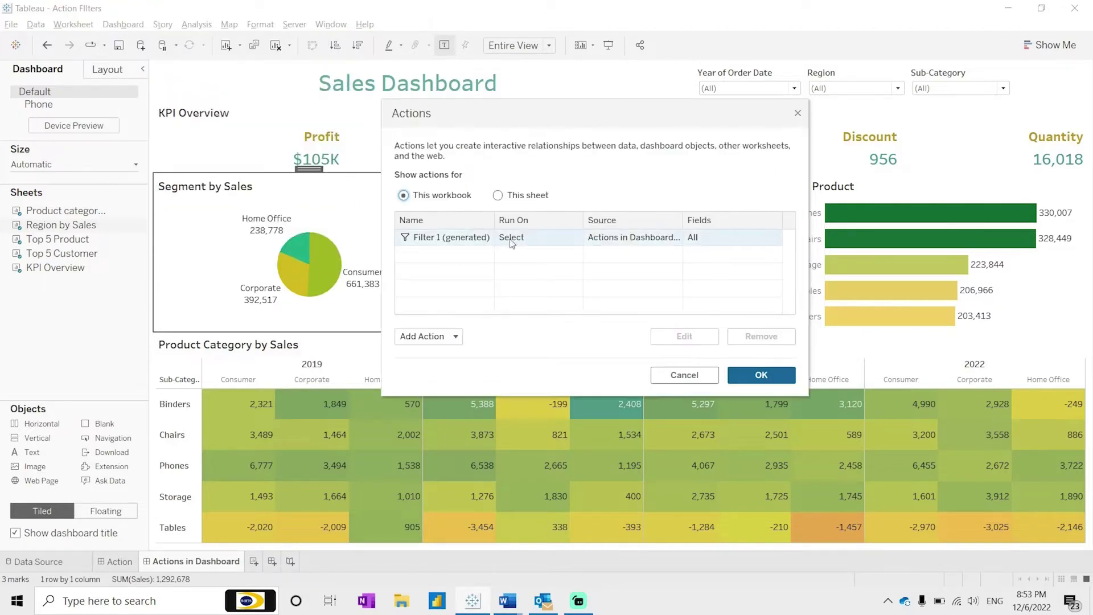
left_click_drag(503, 107, 616, 107)
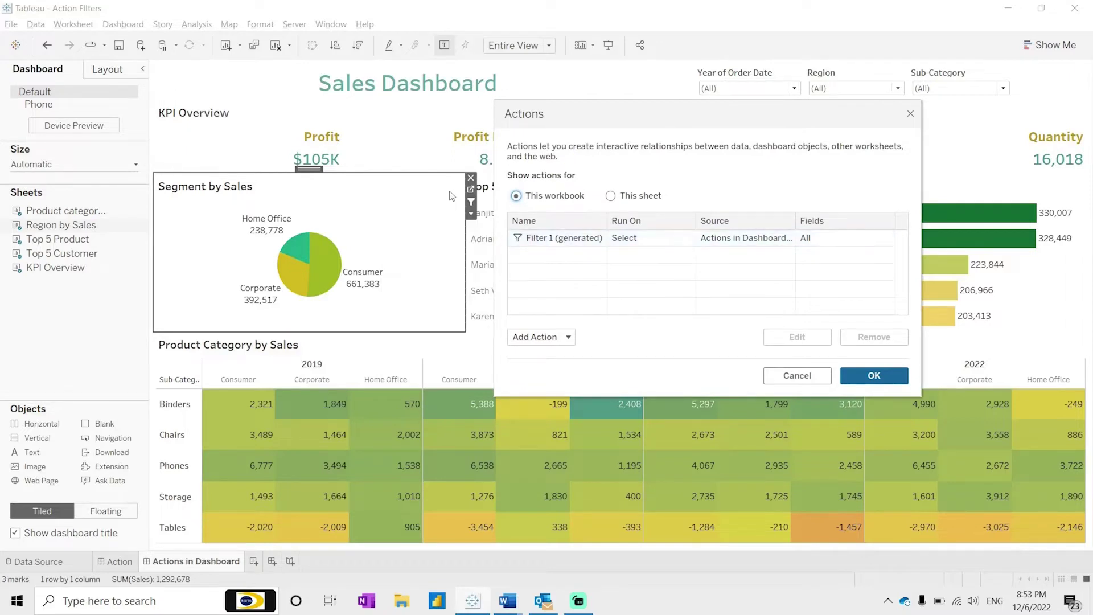
double_click(649, 243)
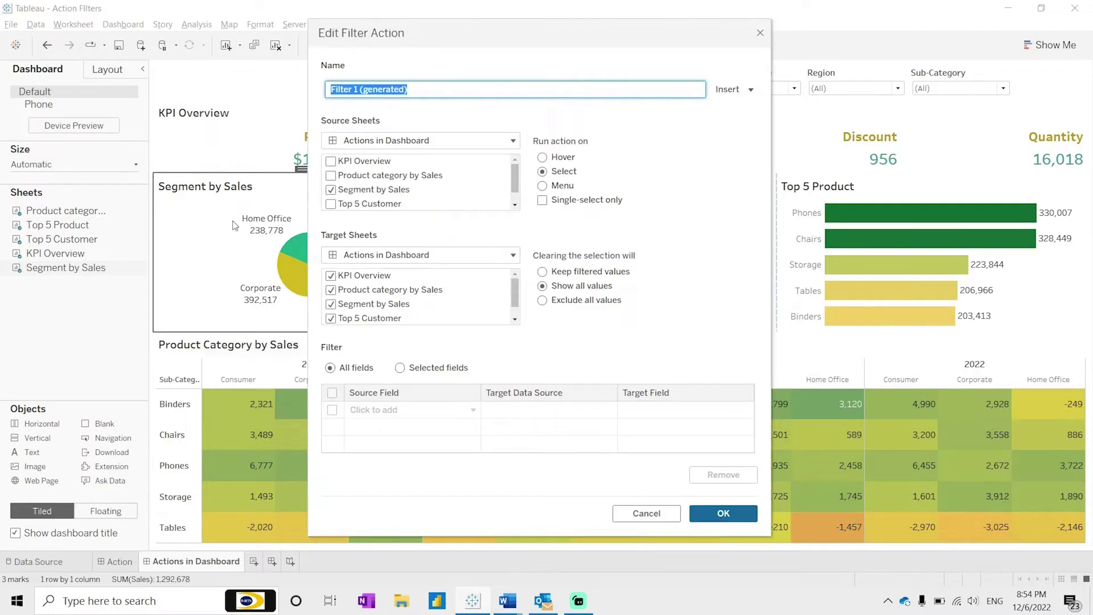
scroll(428, 313, "down", 1)
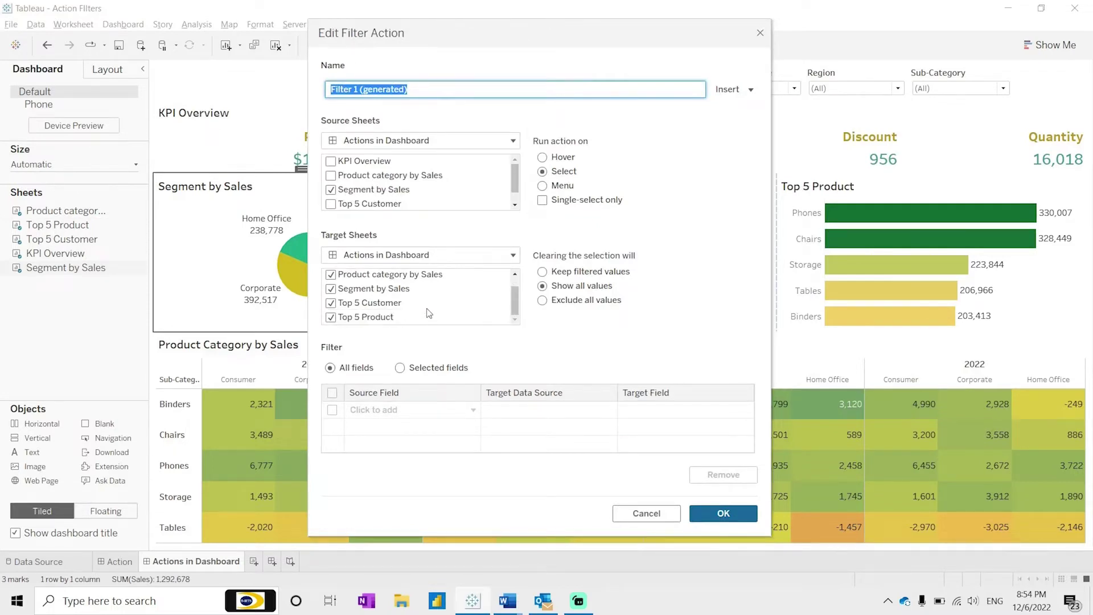
scroll(433, 314, "up", 1)
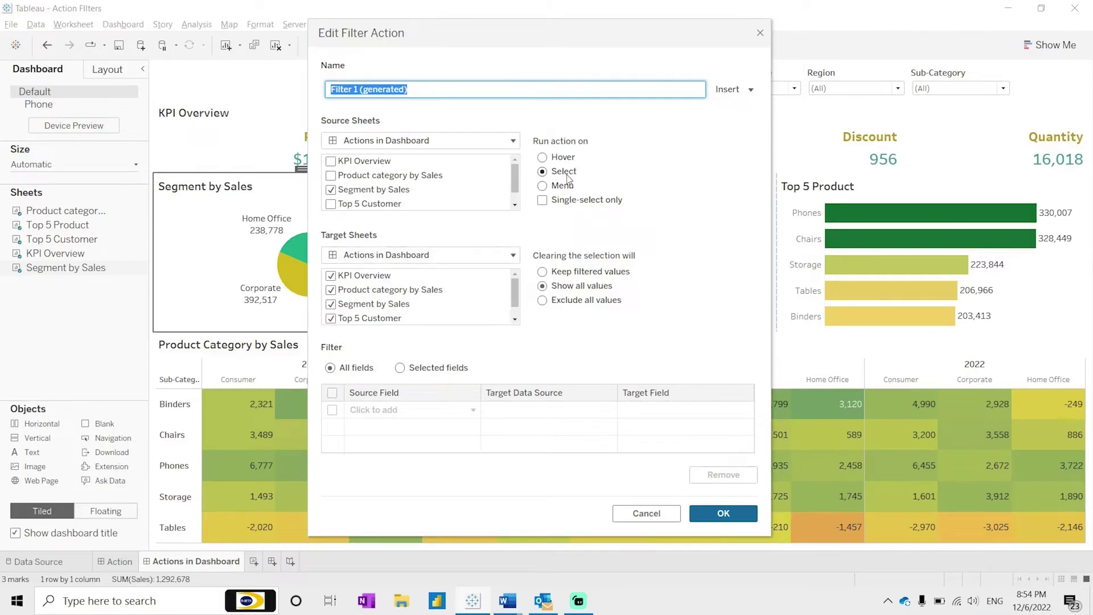
left_click_drag(562, 27, 665, 17)
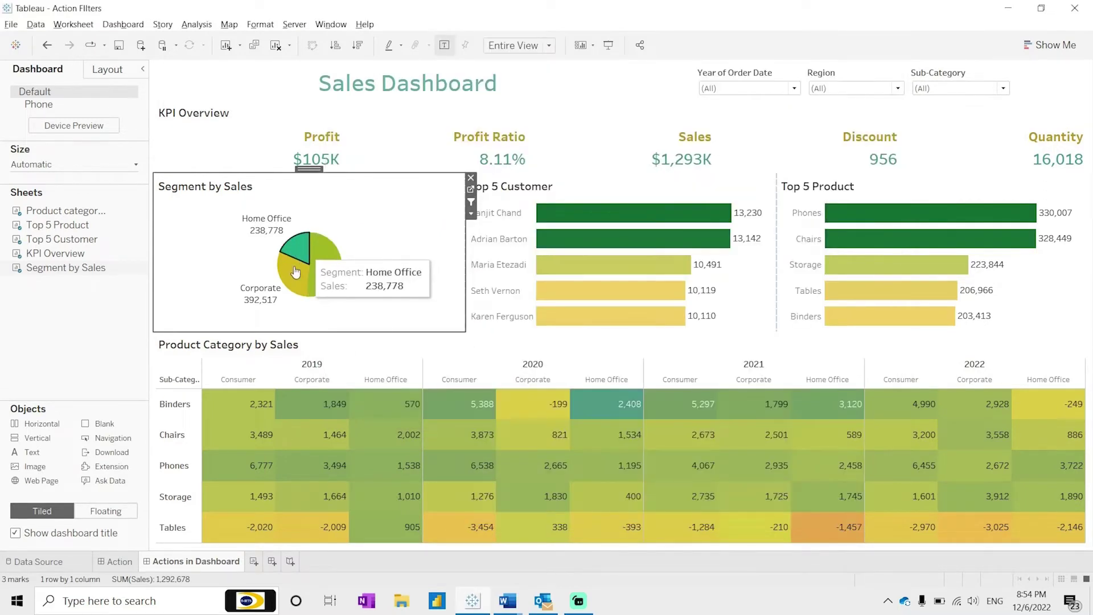
Filter the dashboard by the Corporate slice and by the Home Office slice to test the action's select trigger.
left_click(295, 272)
left_click(300, 249)
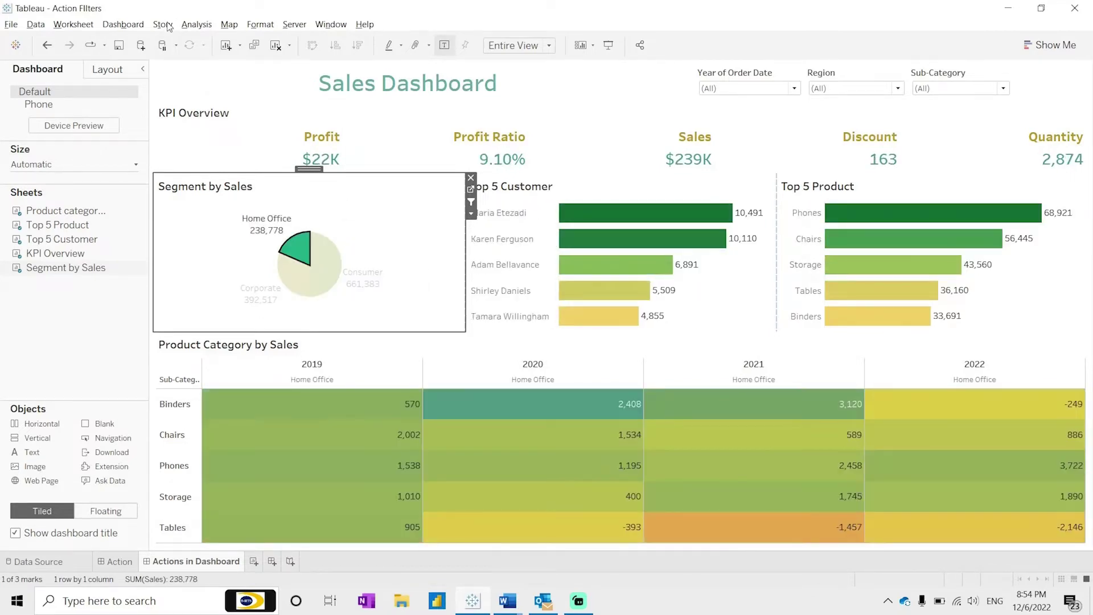
Clear the segment selection, set the generated filter action to run on hover, and test it on the Home Office slice.
key("Escape")
left_click(123, 24)
left_click(135, 197)
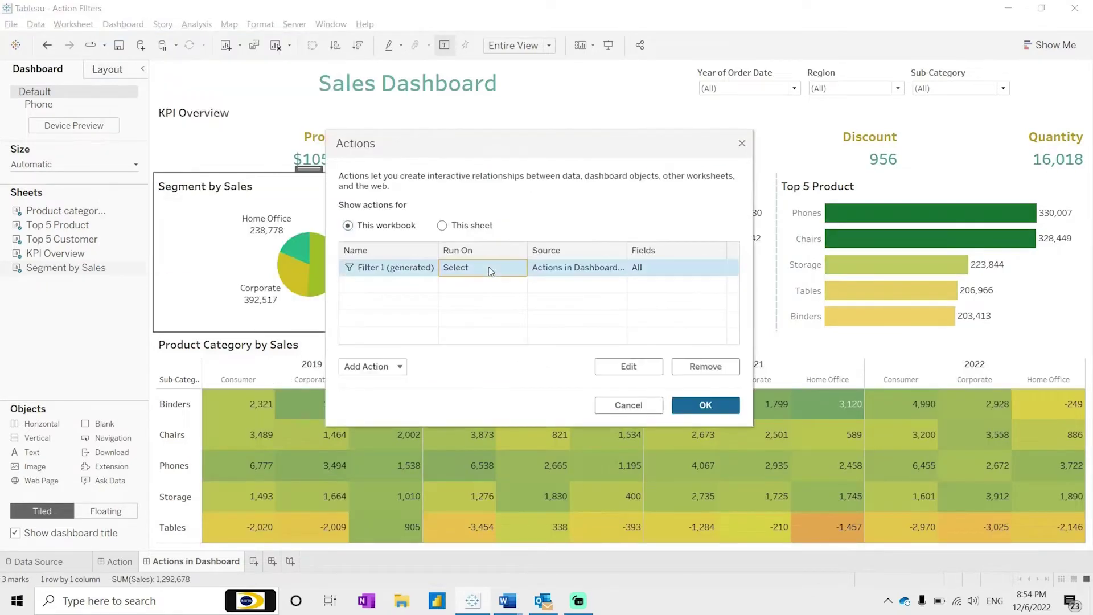
double_click(489, 266)
left_click(555, 159)
left_click(722, 512)
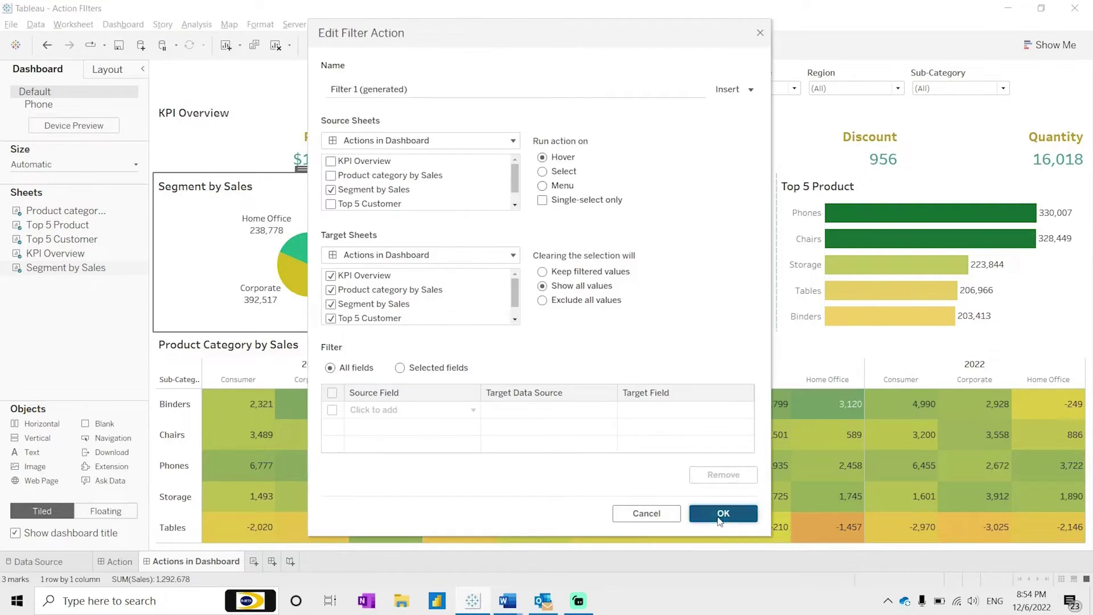
left_click(706, 406)
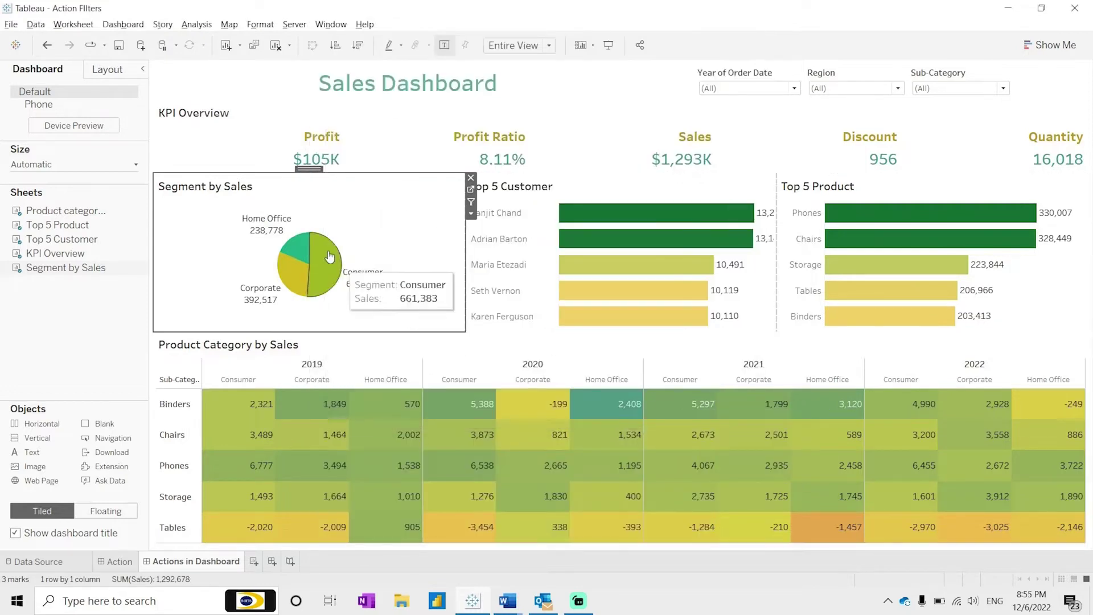
mouse_move(315, 252)
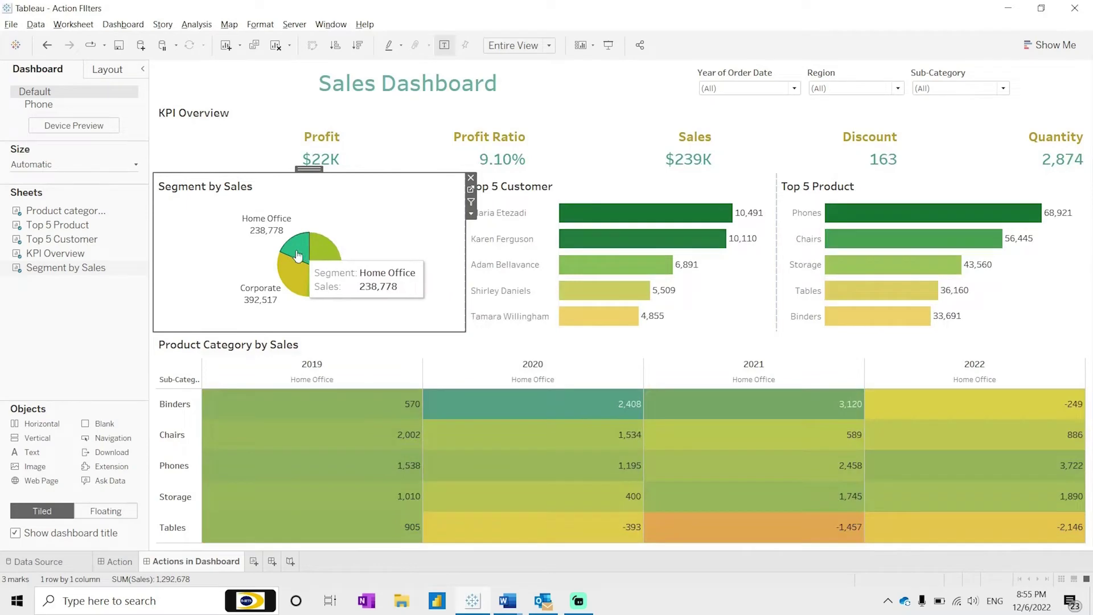
mouse_move(287, 261)
Set the generated filter action to run on Menu and apply the change to the dashboard.
left_click(123, 23)
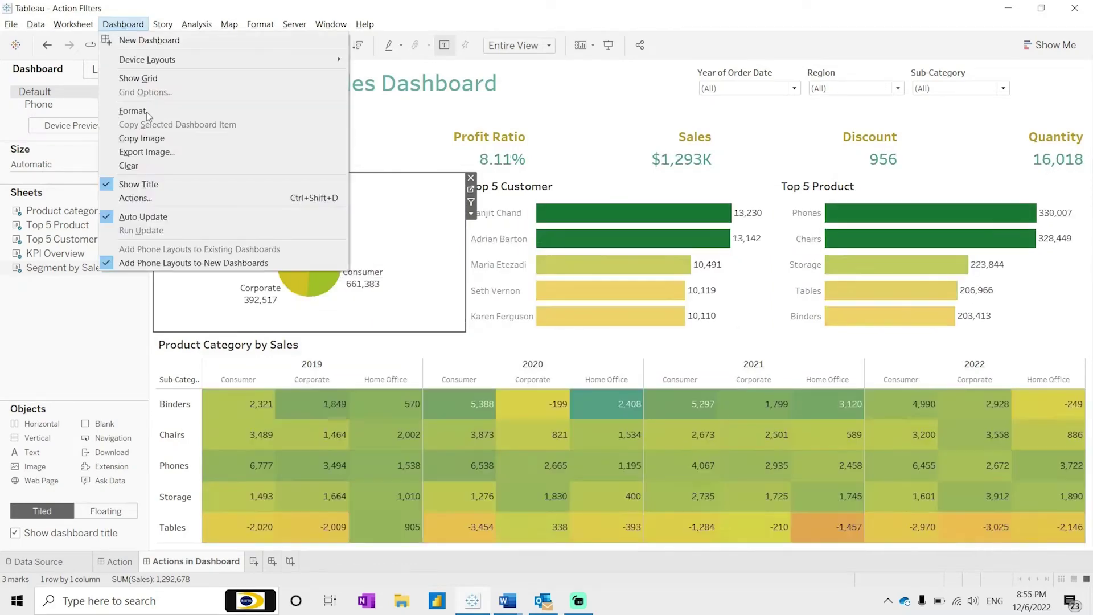
left_click(146, 111)
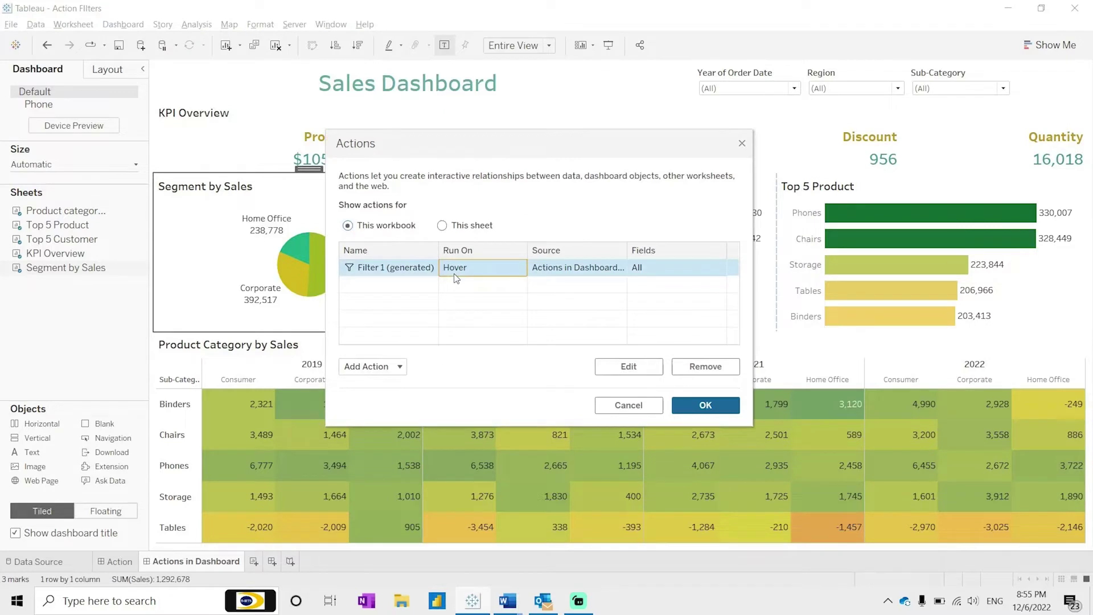
double_click(453, 273)
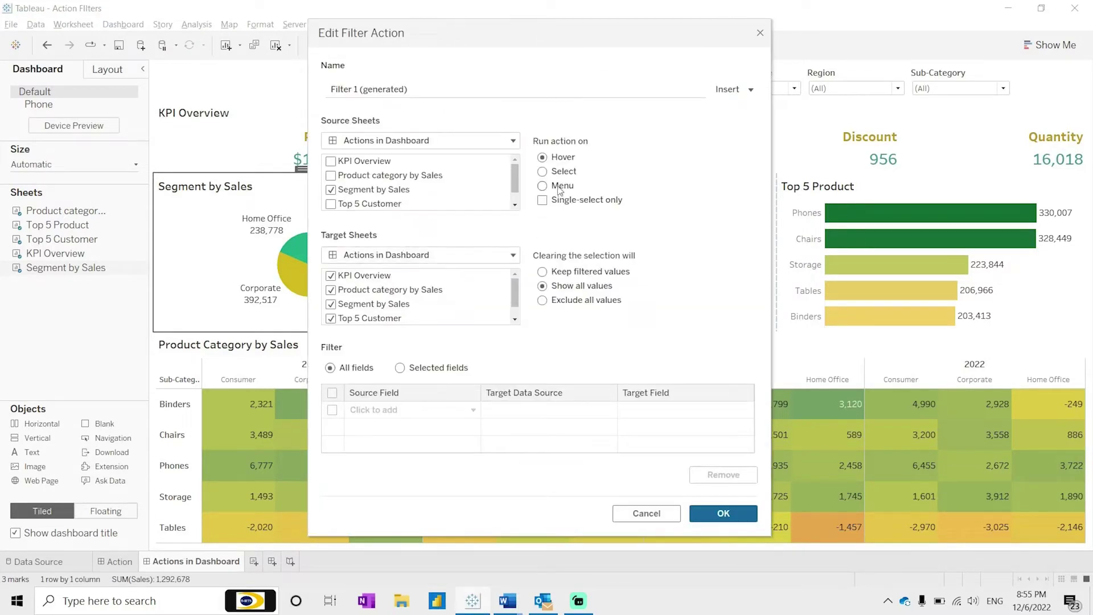
left_click(723, 512)
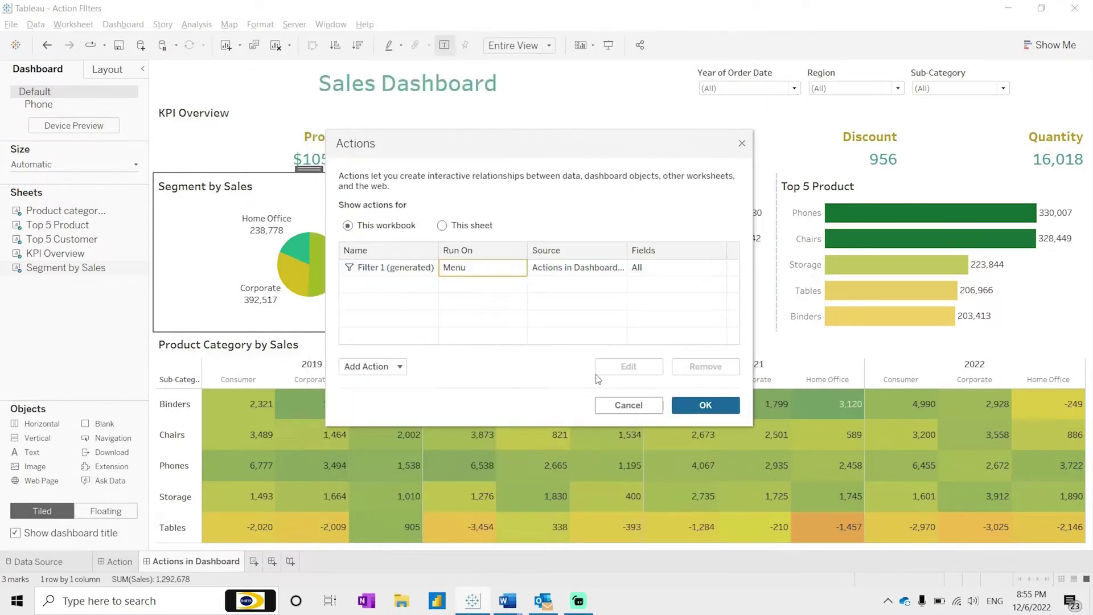
left_click(702, 403)
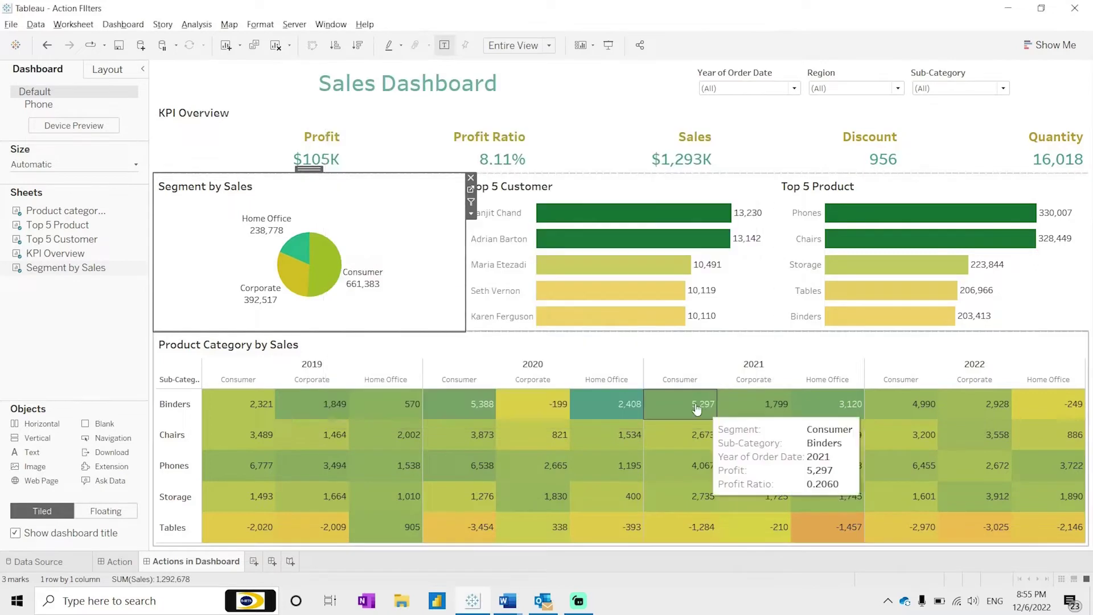
Select the Home Office slice in Segment by Sales to check how the menu-triggered action behaves.
left_click(302, 251)
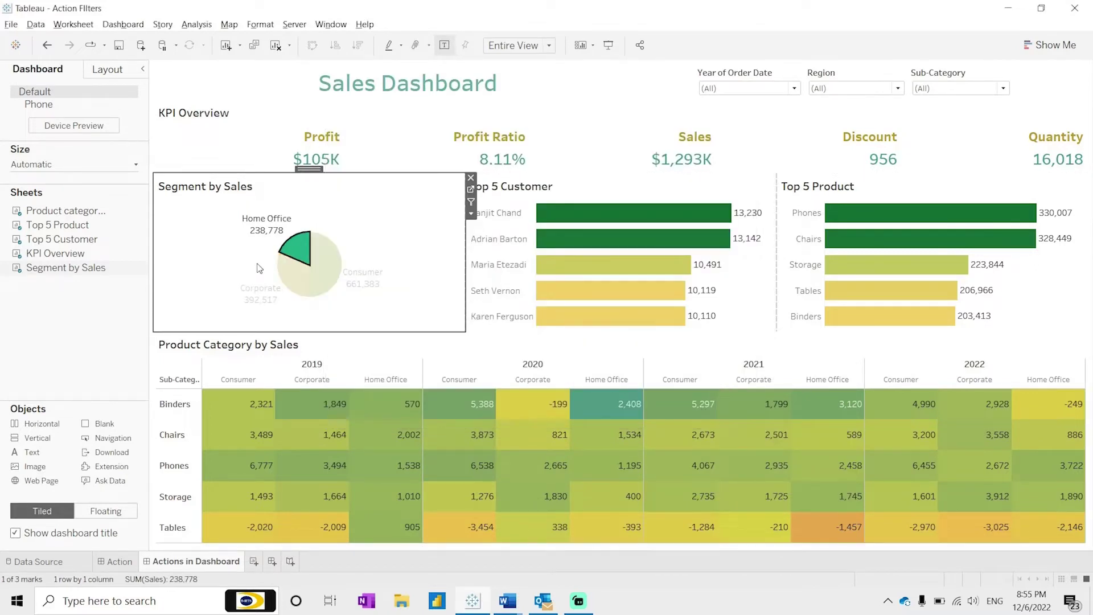
left_click(304, 253)
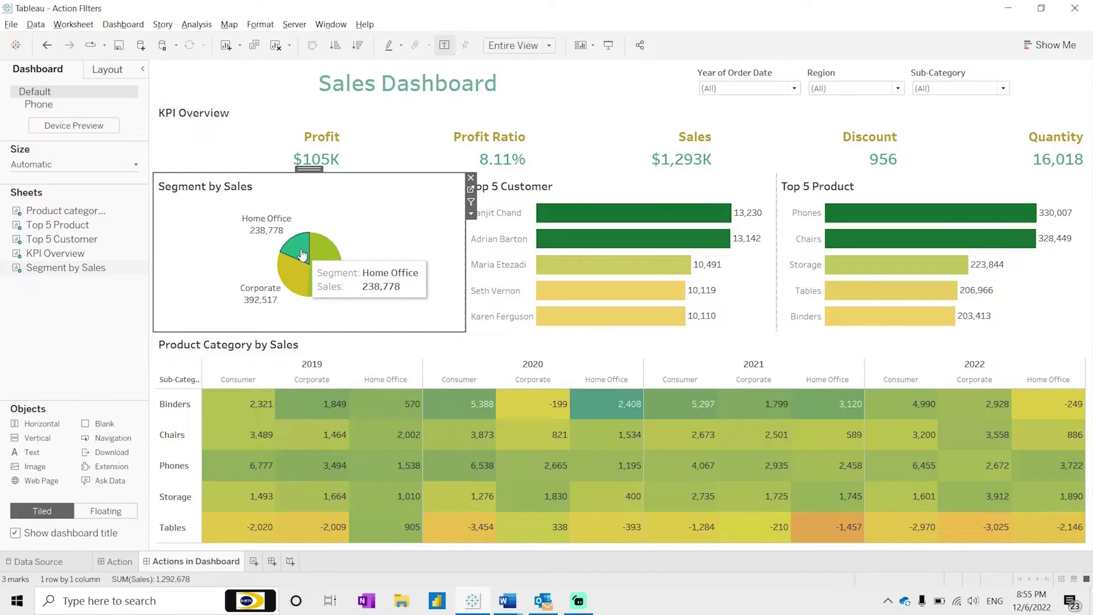
left_click(304, 253)
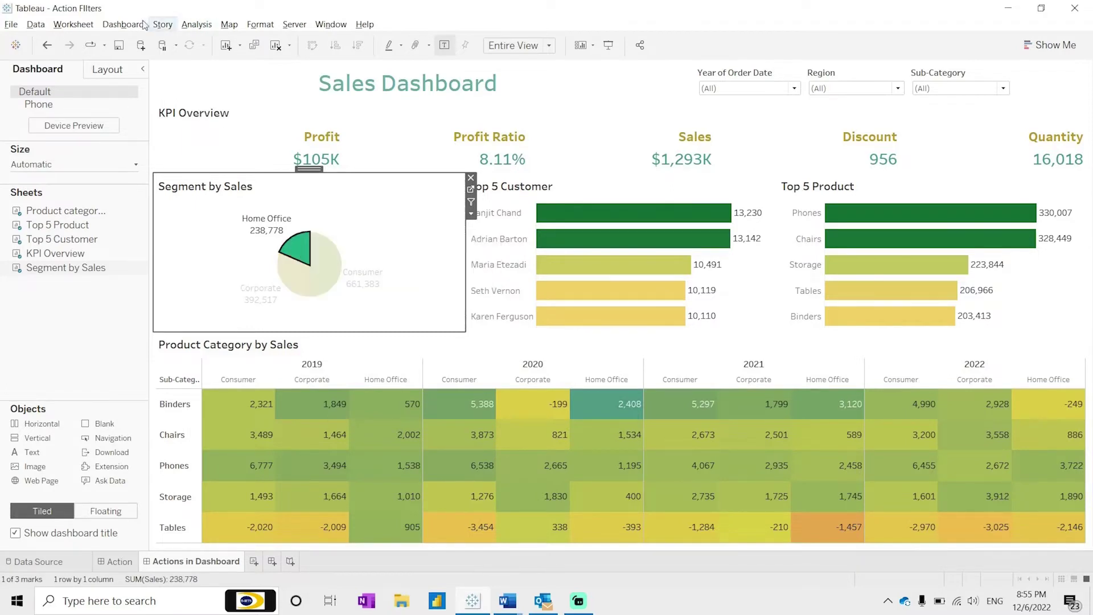
Rename the generated filter action "Segment selection" and apply it to the dashboard.
left_click(123, 24)
left_click(132, 198)
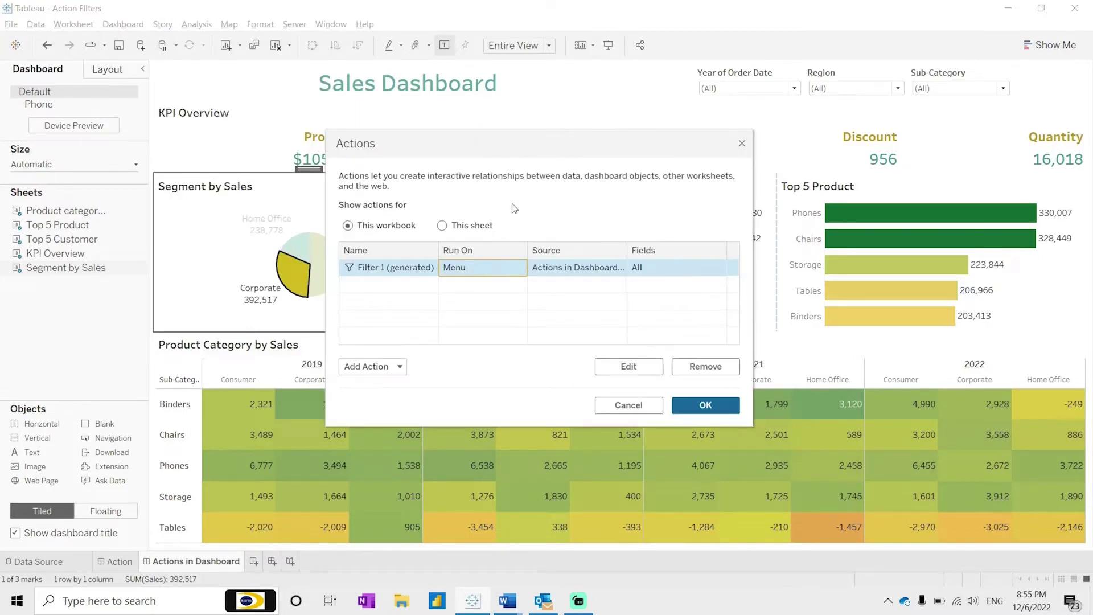
key("Return")
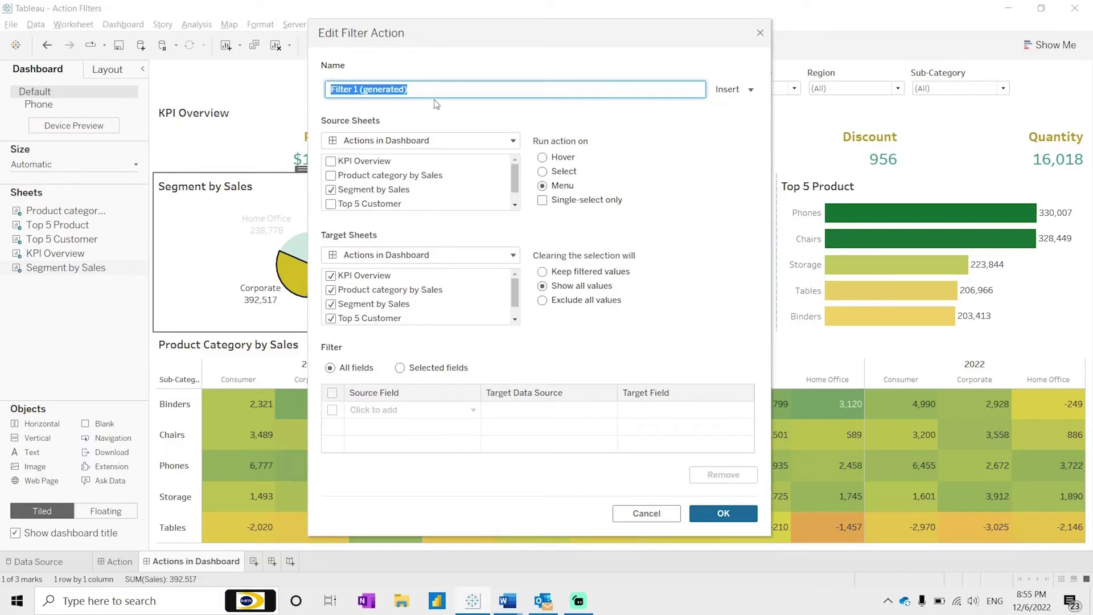
key("BackSpace")
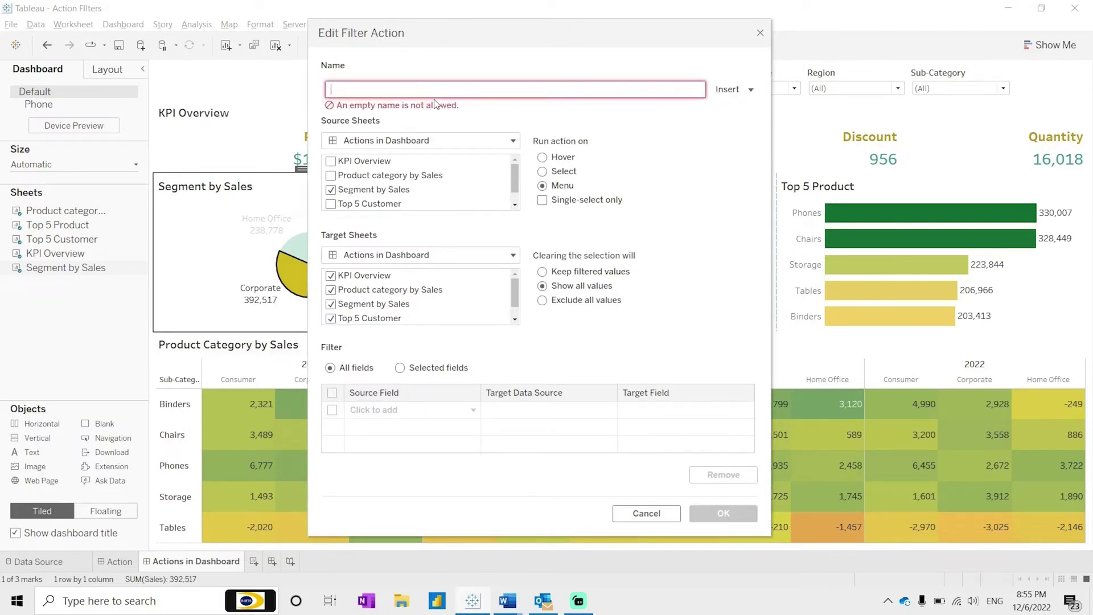
type("Segment selection")
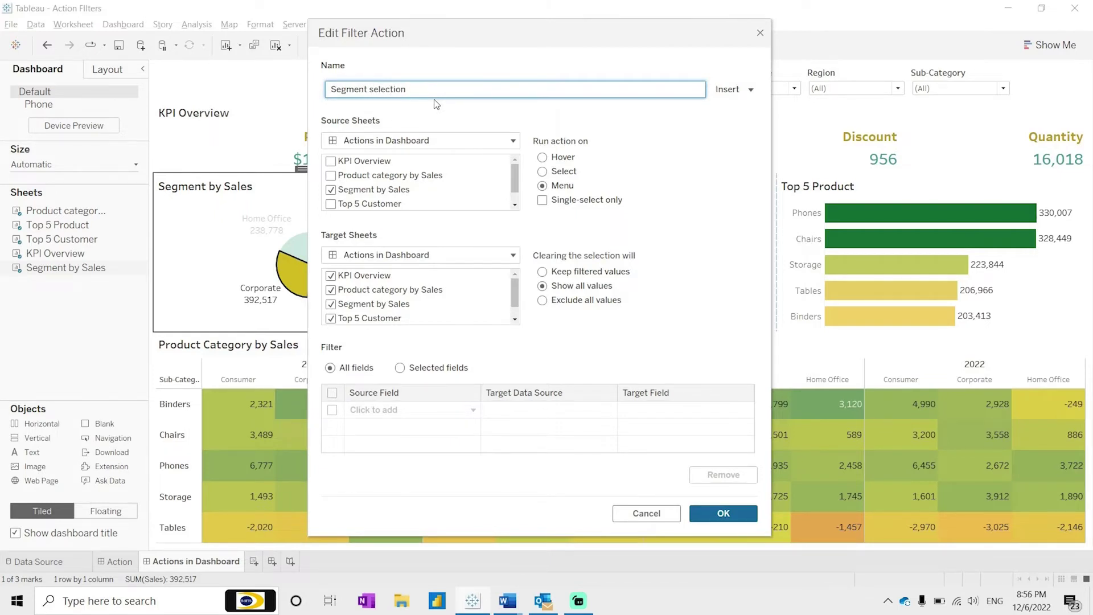
left_click(733, 510)
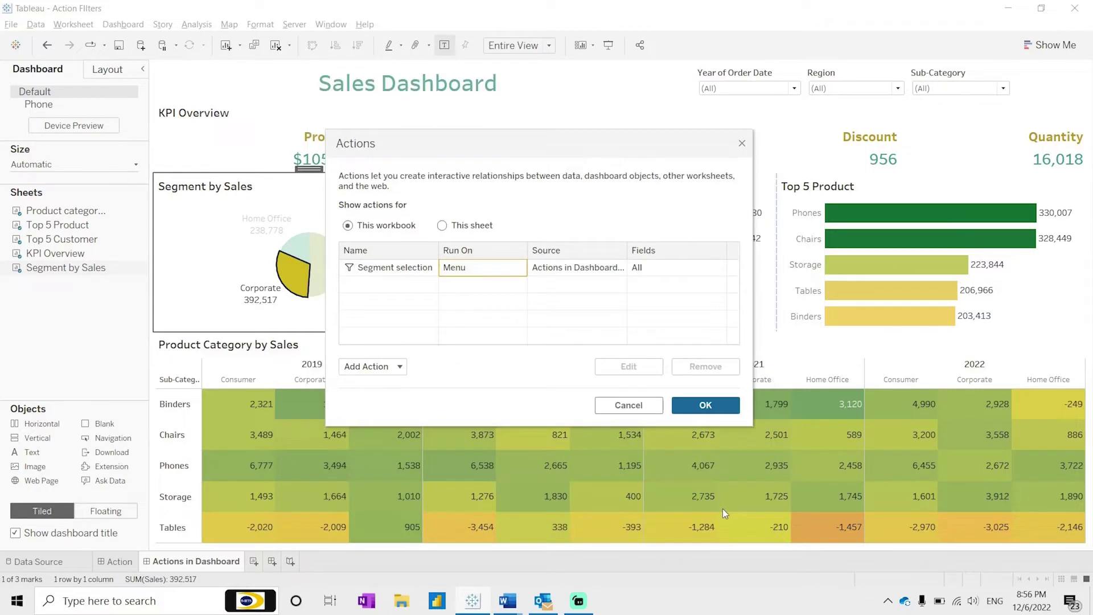
left_click(706, 405)
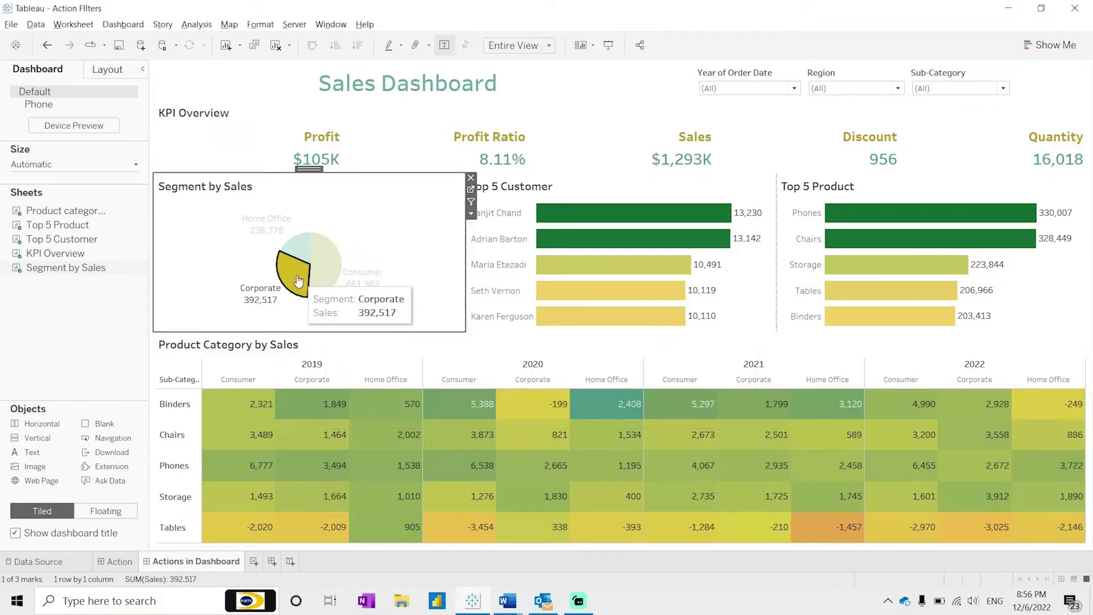
Select the Home Office slice and run the Segment selection action from its tooltip.
left_click(285, 241)
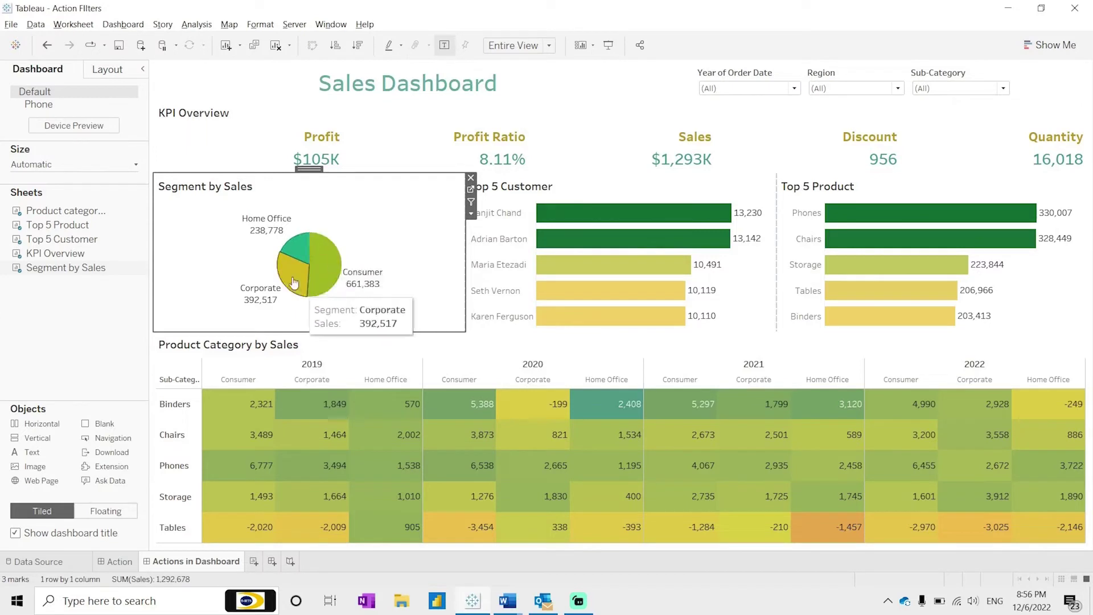
left_click(295, 256)
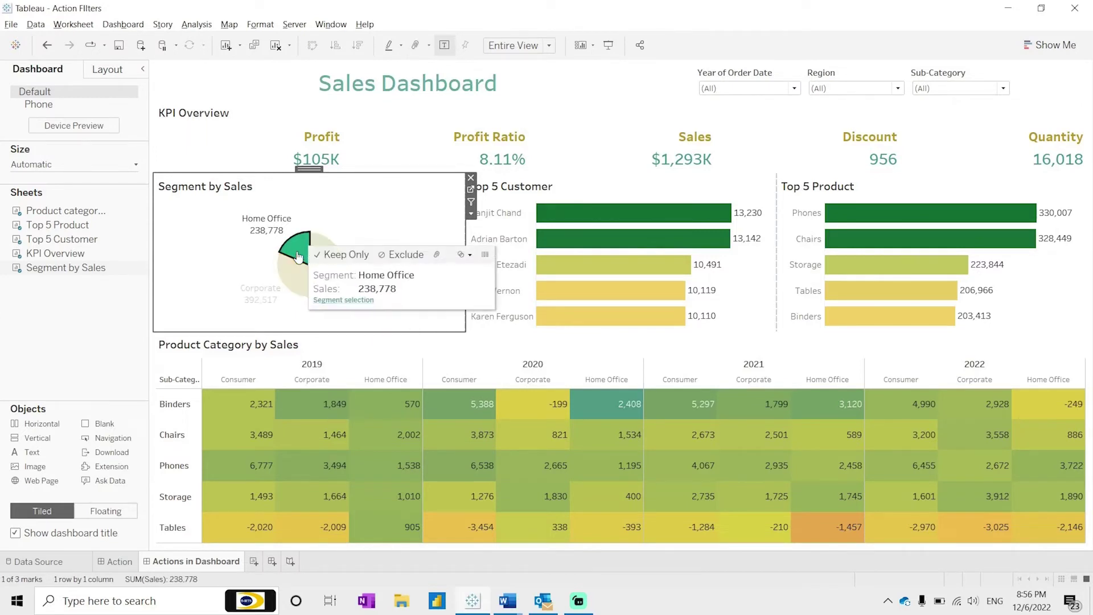
left_click(345, 301)
left_click(345, 303)
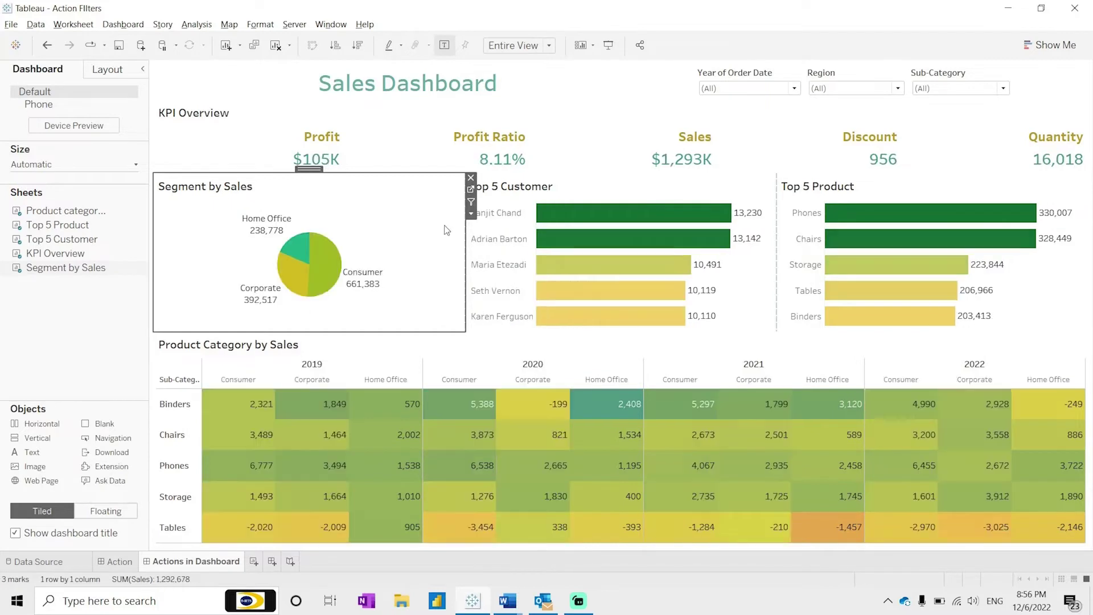
Reopen the Segment selection action and extend its name to "Segment = <Segment> selection" by inserting the Segment field.
key("ctrl+shift+d")
left_click(560, 267)
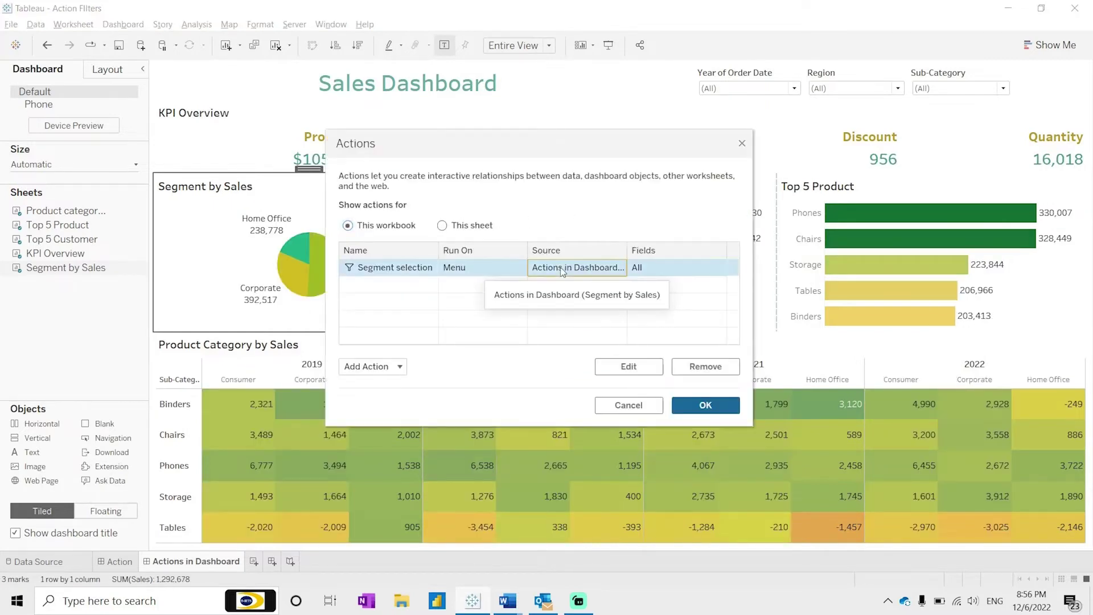
double_click(560, 268)
left_click(735, 90)
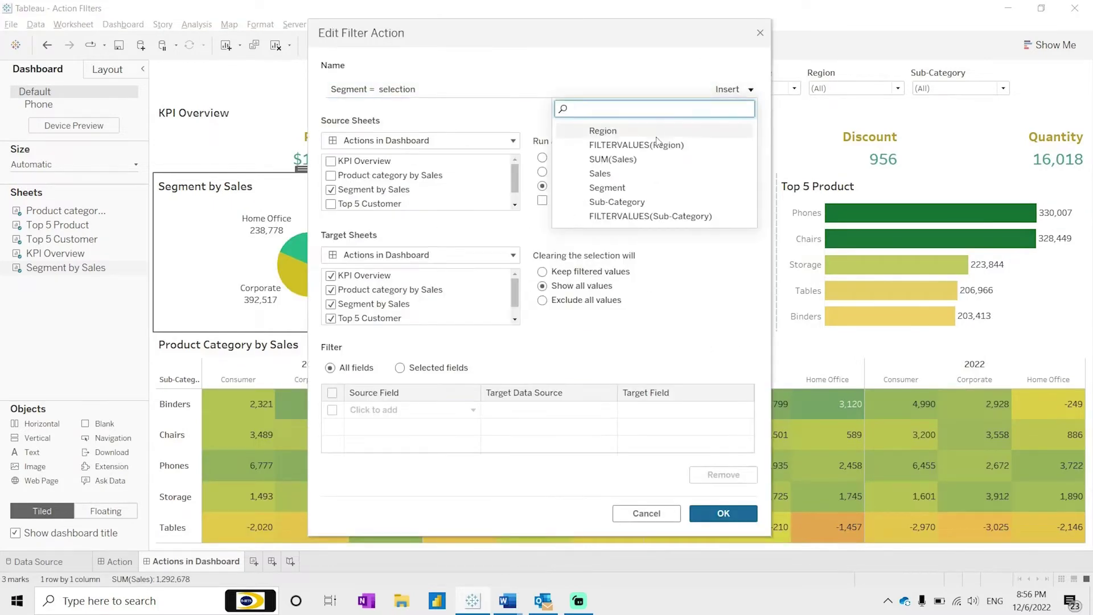
left_click(600, 193)
Reword the action name to "Filter by <Segment> Segment" and apply it to the dashboard.
triple_click(445, 91)
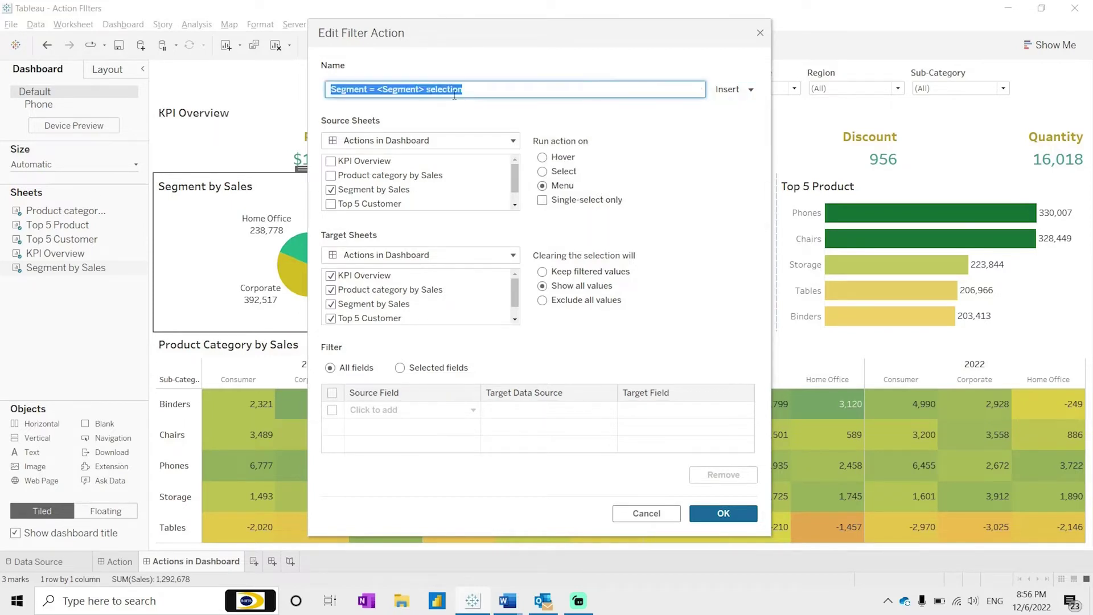
left_click(476, 96)
left_click_drag(476, 95, 431, 97)
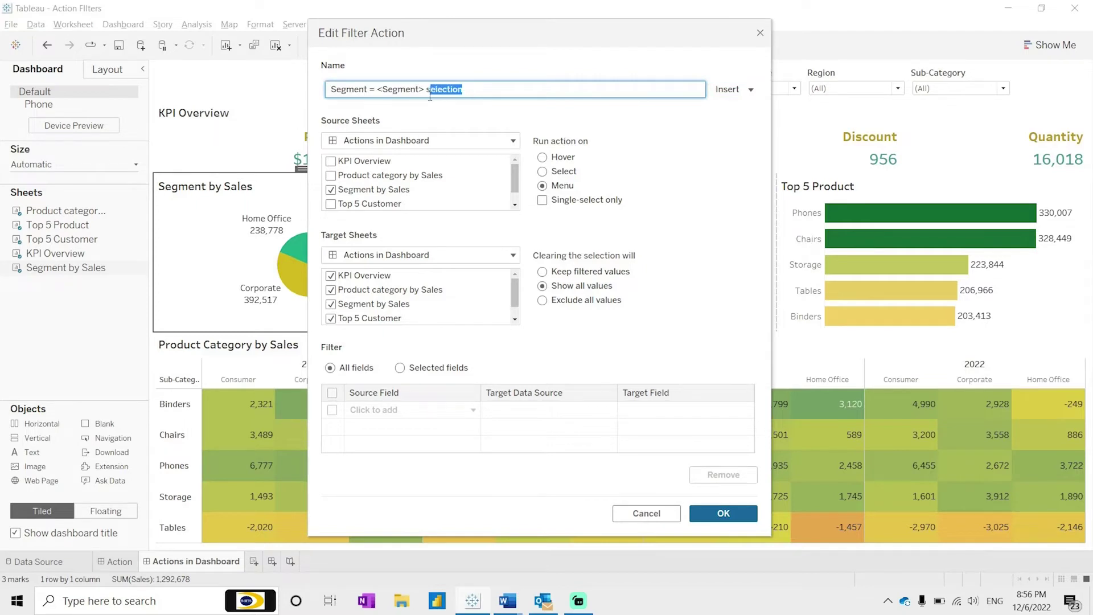
key("BackSpace")
type("Filter by")
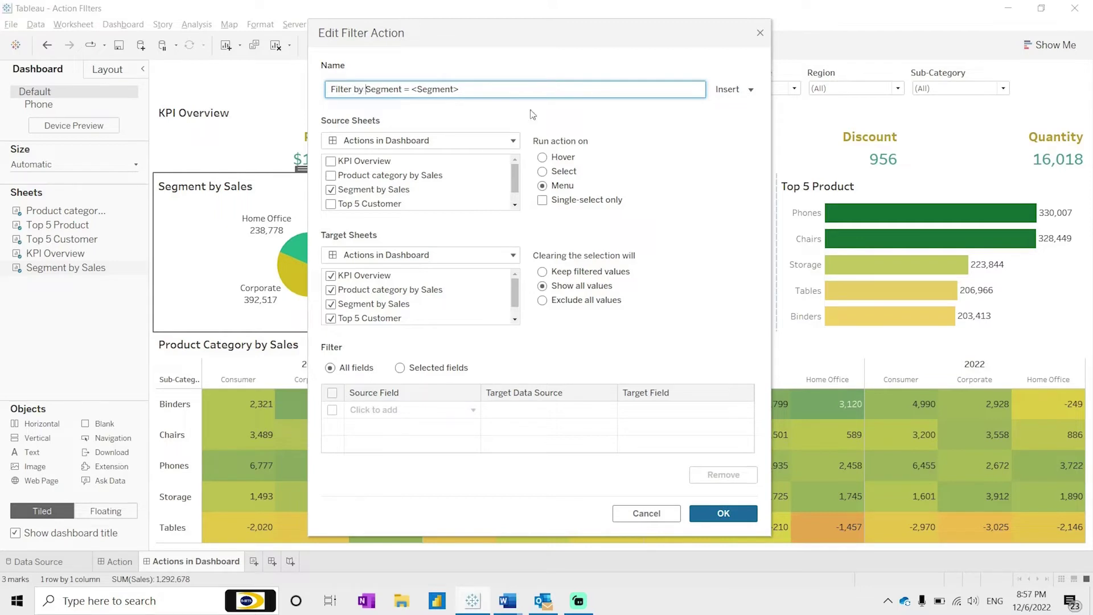
left_click_drag(412, 89, 498, 91)
key("BackSpace")
type("<Segment>")
left_click(723, 514)
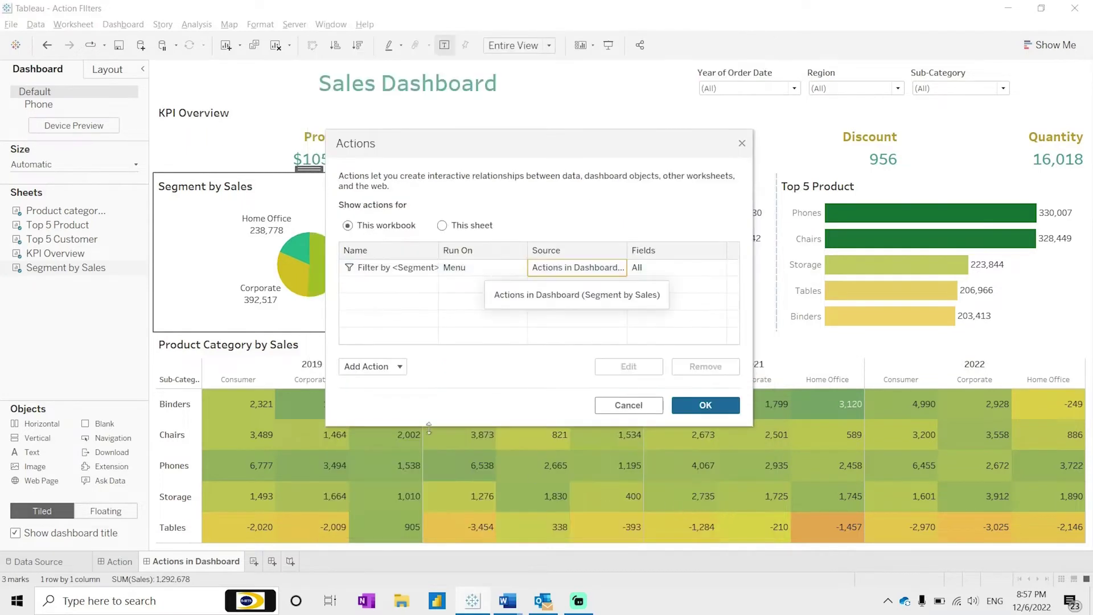
left_click(714, 406)
Select the Consumer and Corporate slices in turn to check the action's tooltip link, and clear the selection.
mouse_move(329, 257)
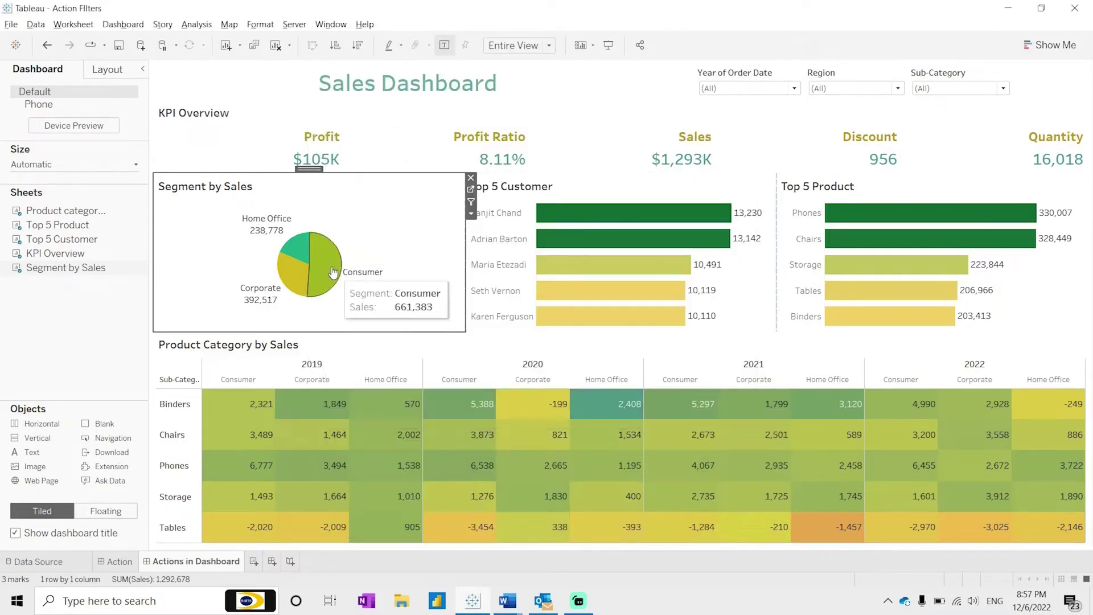
left_click(328, 257)
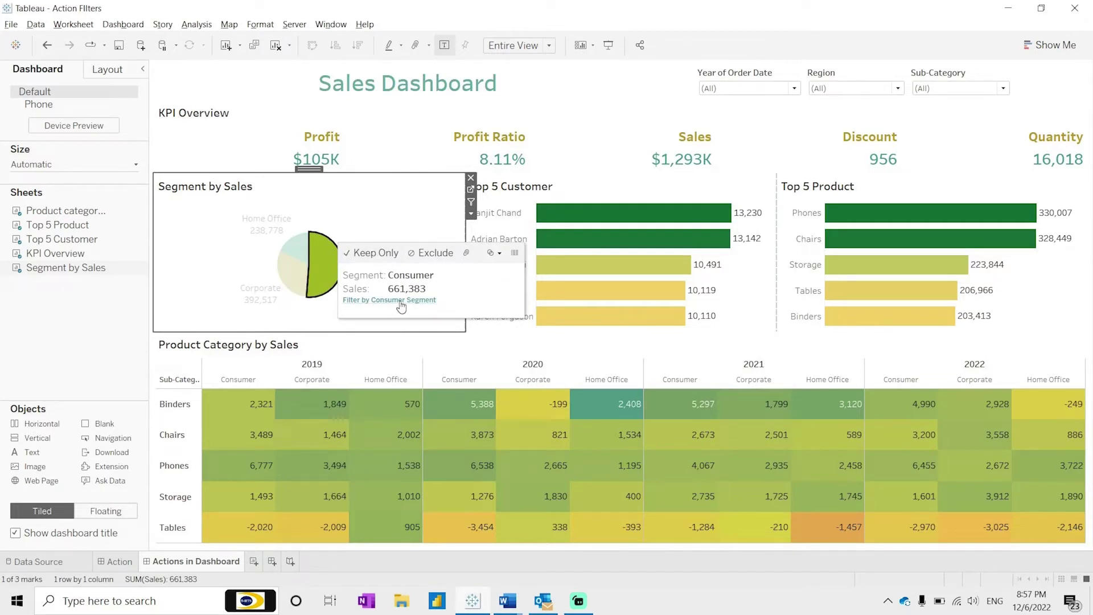
left_click(292, 272)
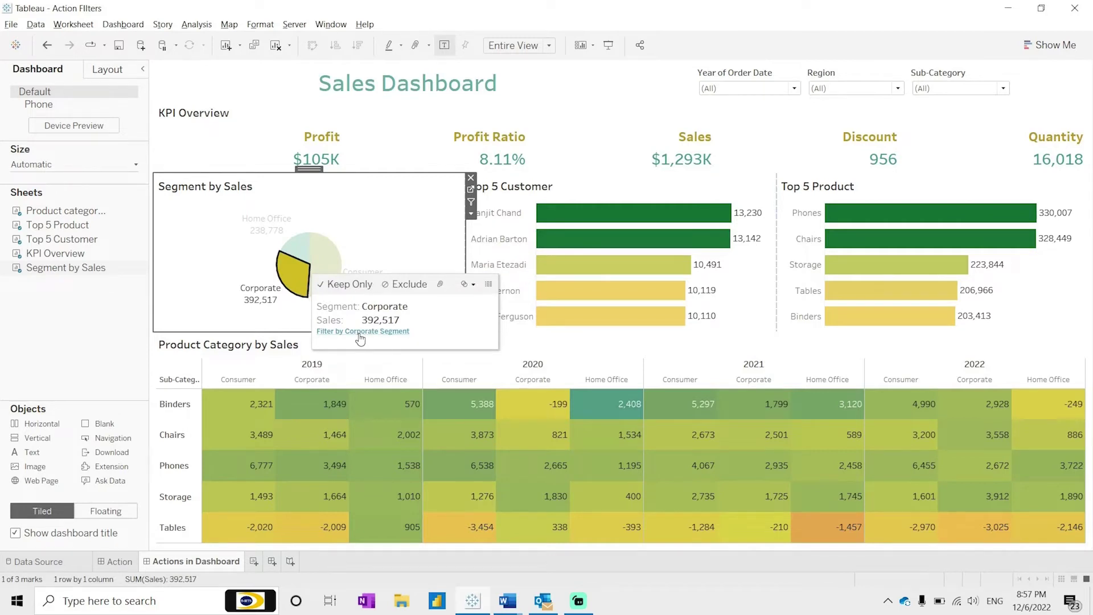
left_click(373, 234)
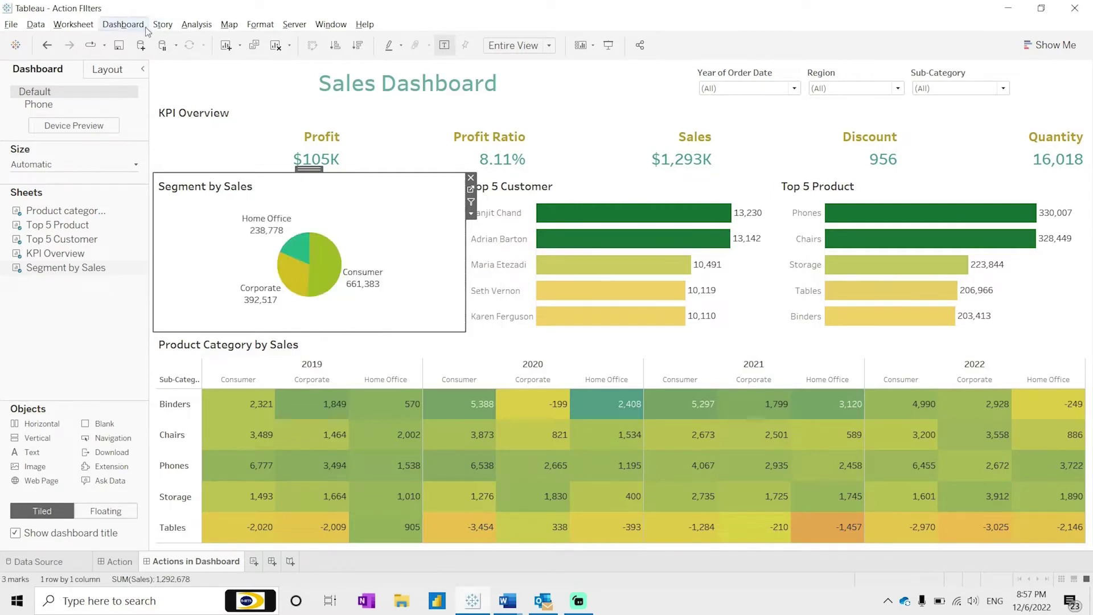
Reopen the filter action's settings, examine the options for clearing the selection, and accept the dialogs.
left_click(124, 25)
left_click(135, 198)
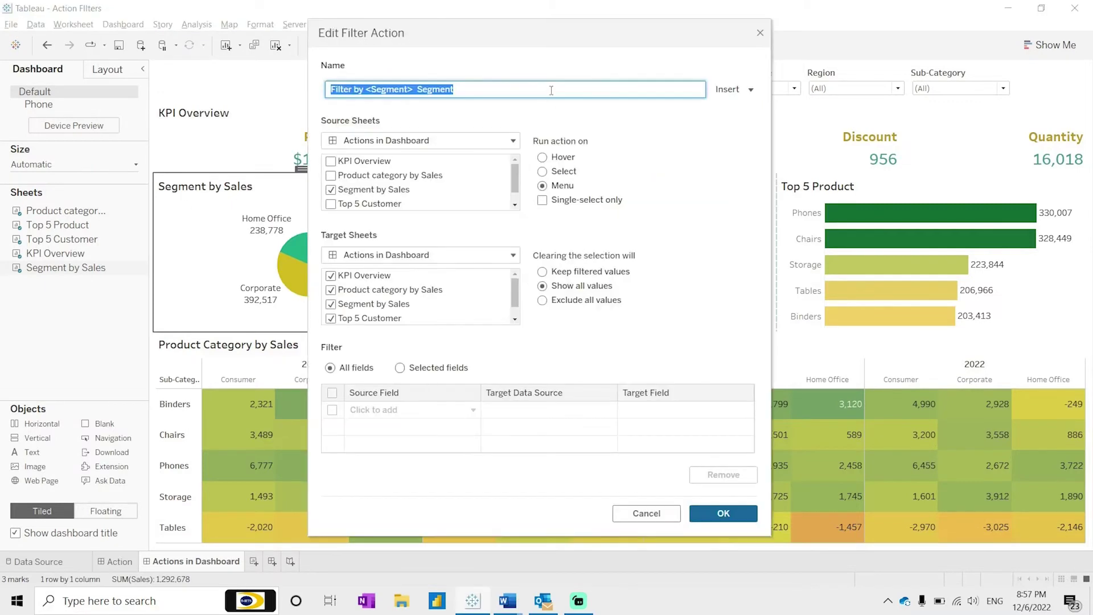
left_click_drag(576, 34, 678, 16)
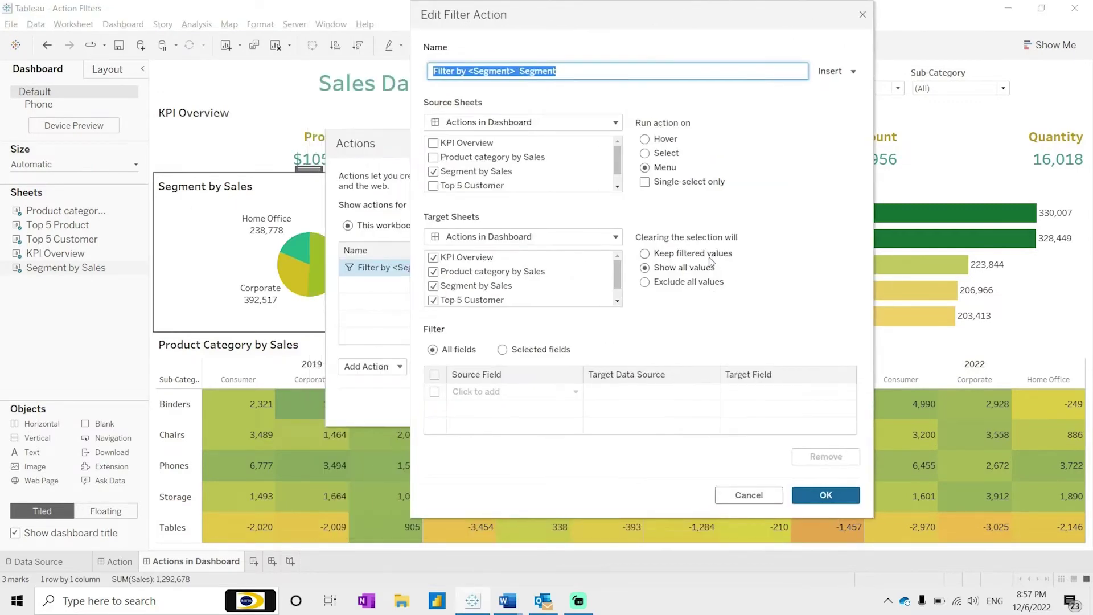
left_click(820, 493)
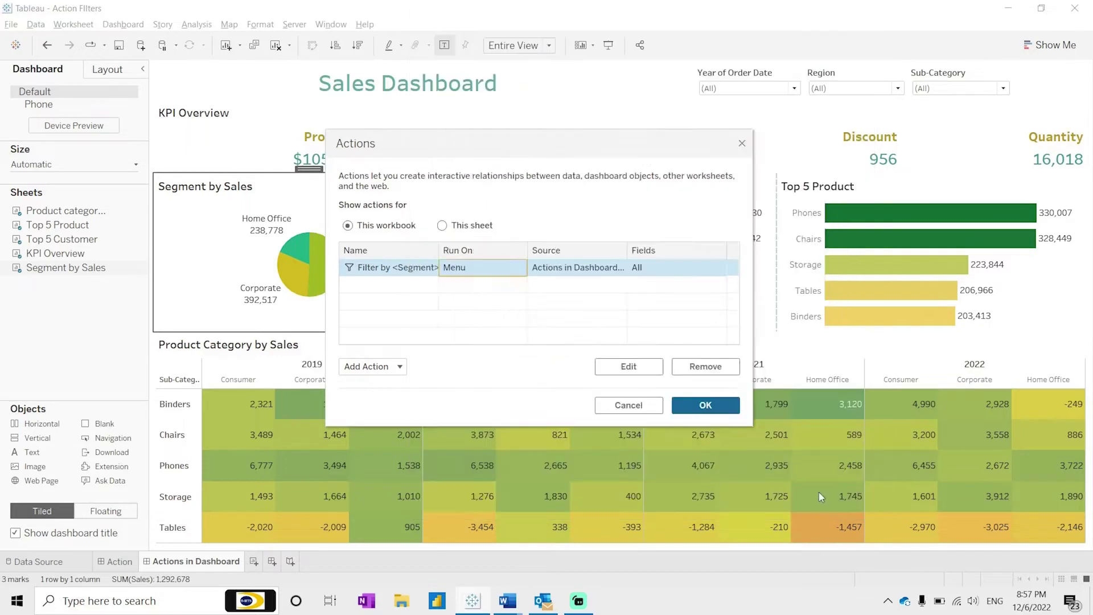
key("Return")
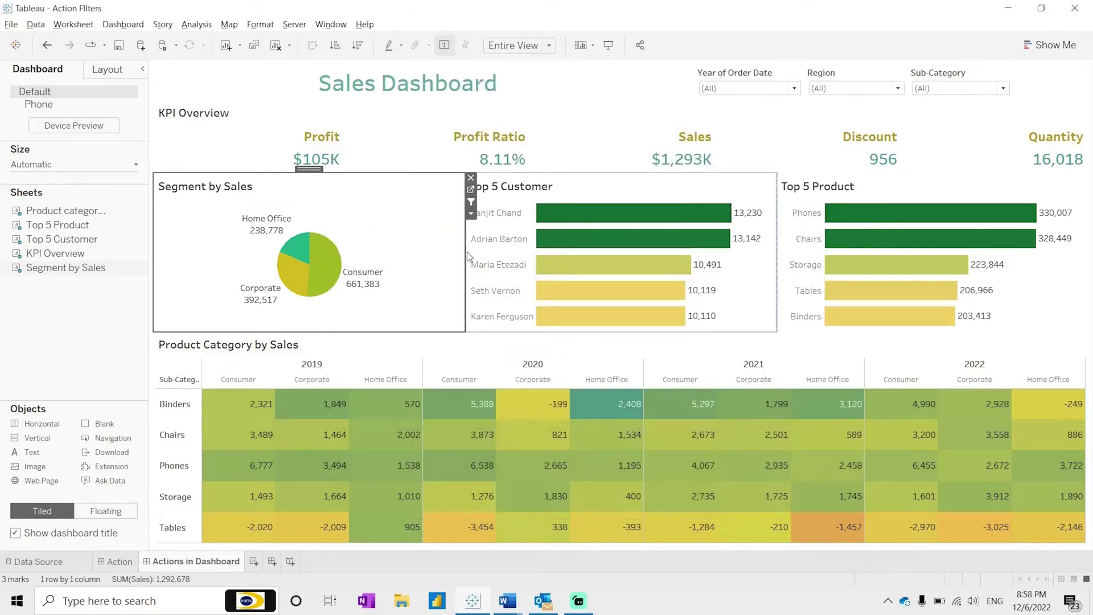
Set the Segment filter action to keep filtered values when the selection is cleared, and accept the dialogs.
key("ctrl+shift+d")
left_click(463, 270)
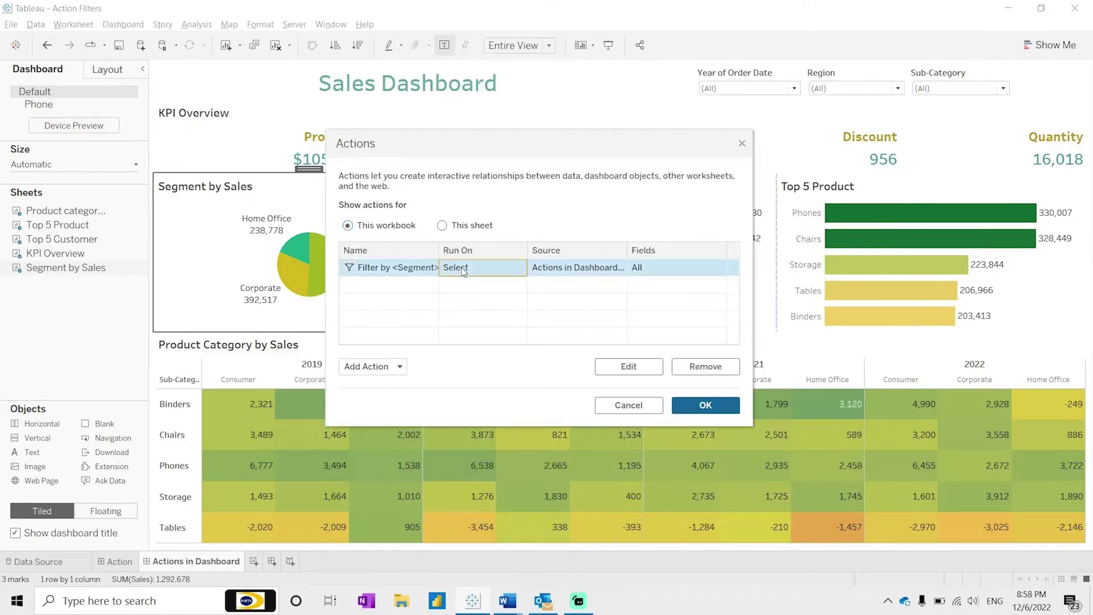
double_click(461, 267)
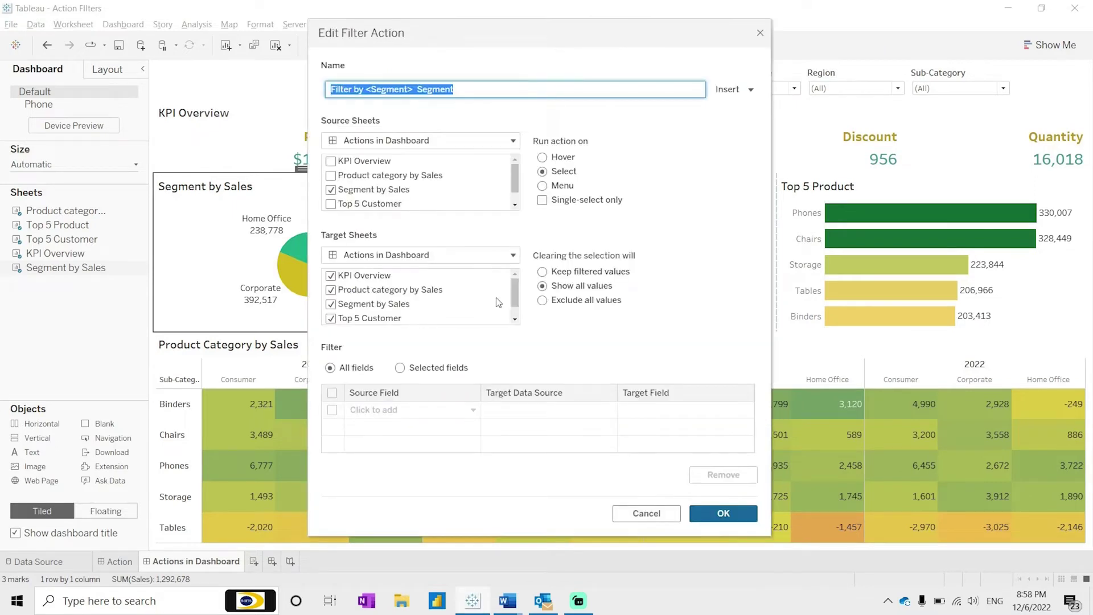
left_click(573, 272)
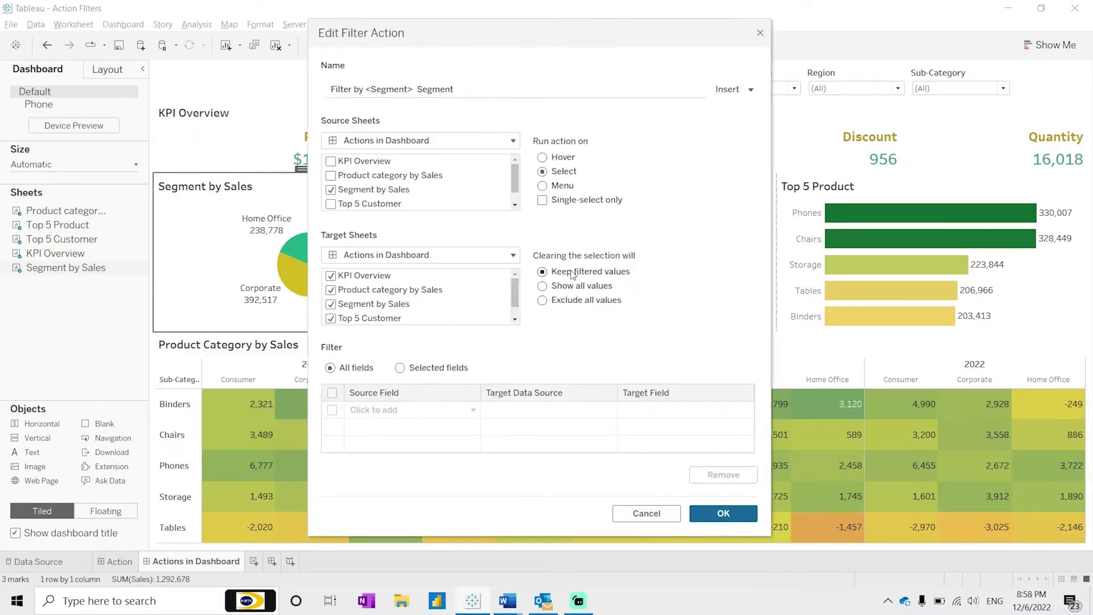
left_click(718, 514)
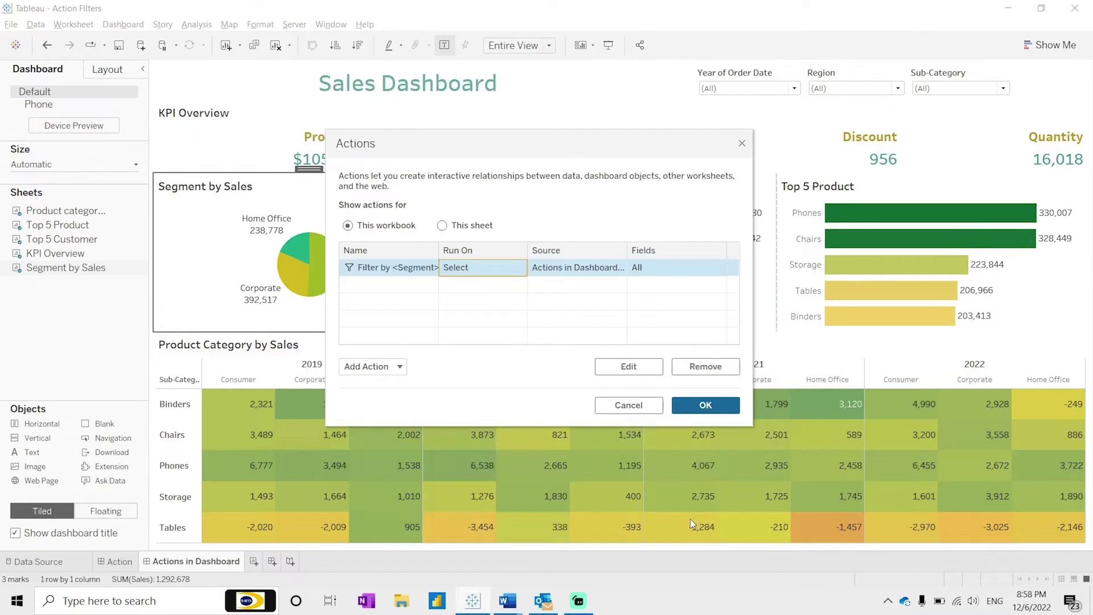
left_click(711, 407)
Check the filter action by selecting the Home Office, Consumer and Corporate slices in turn and clearing the selection.
mouse_move(302, 249)
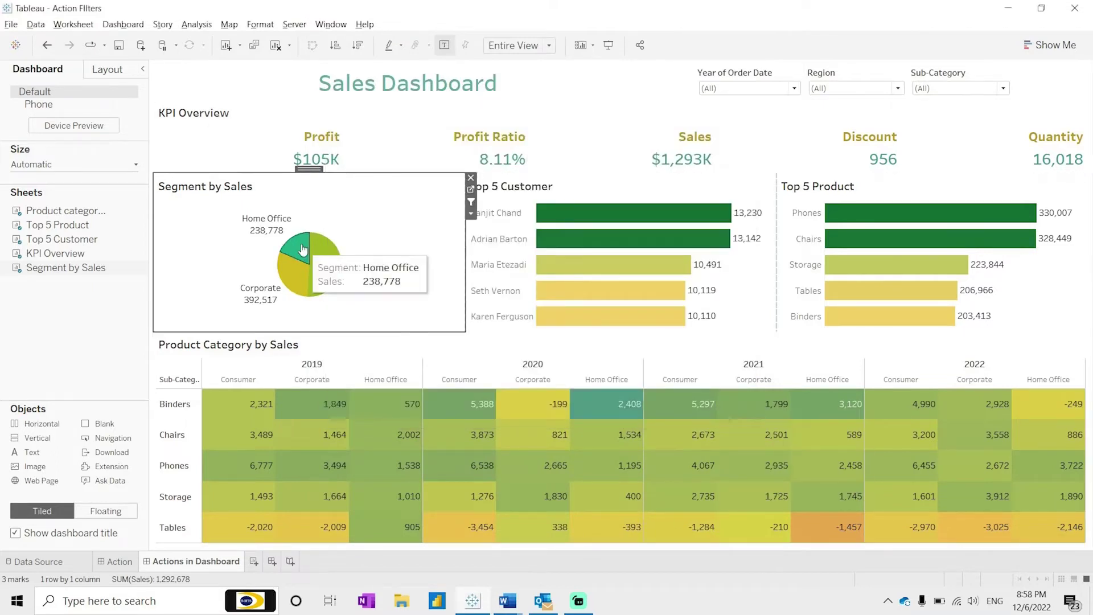
left_click(302, 249)
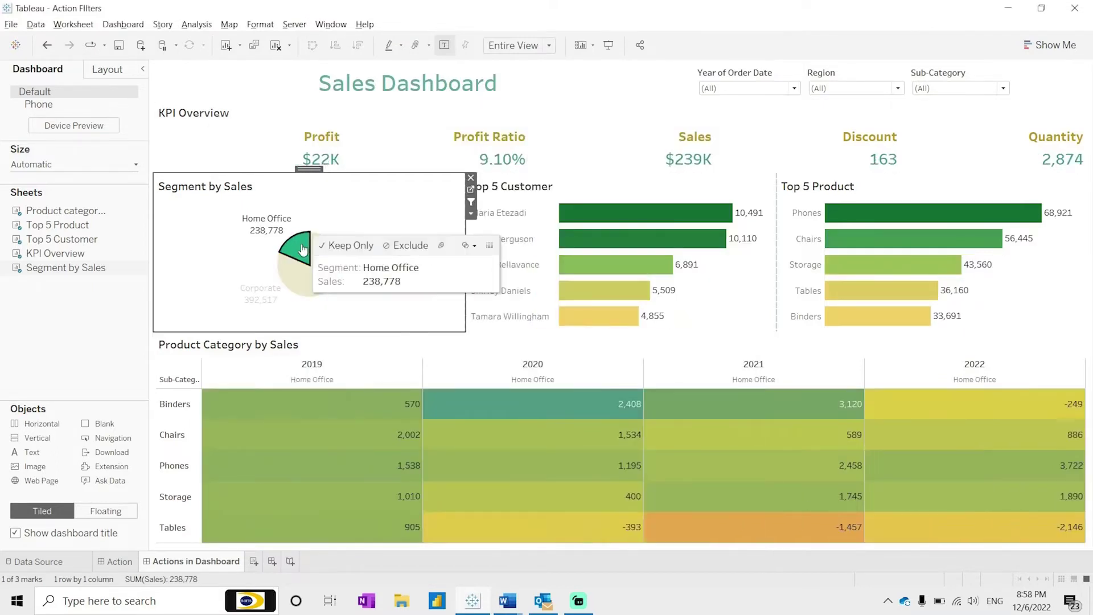
left_click(324, 268)
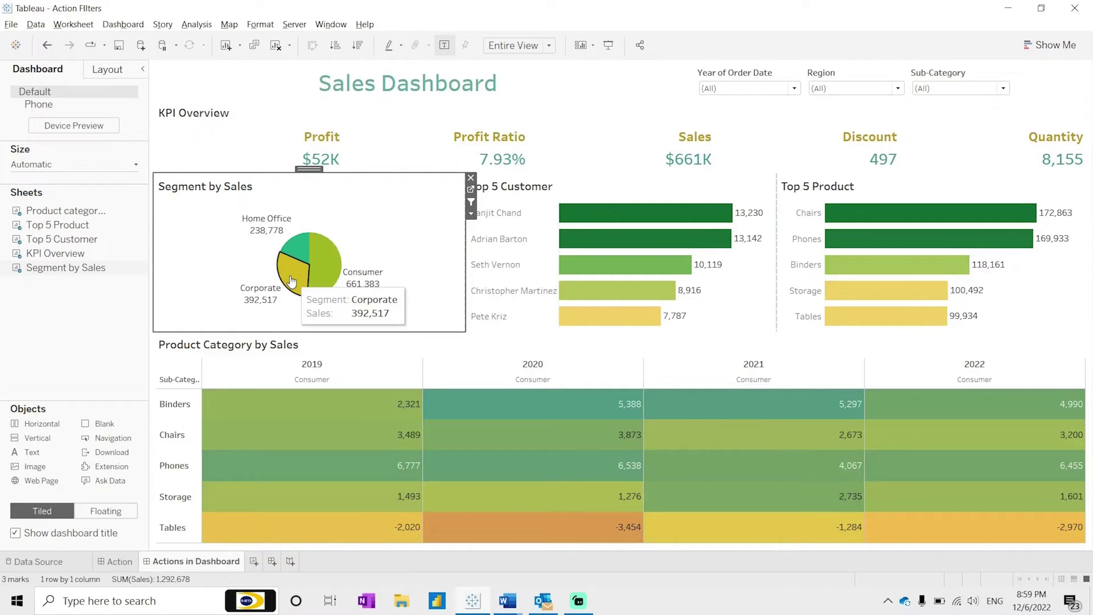
left_click(291, 280)
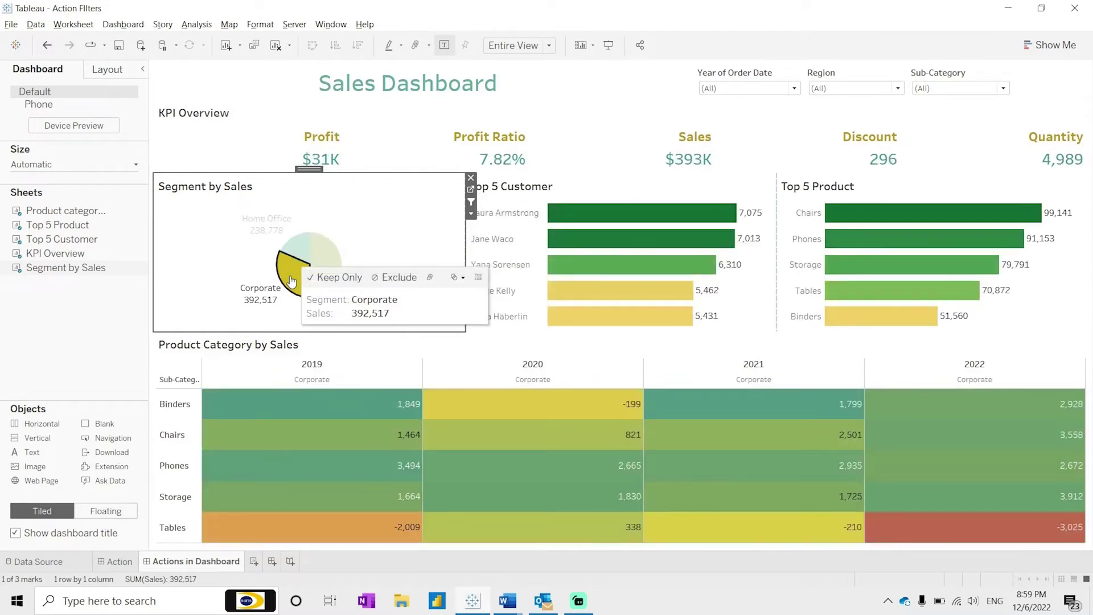
mouse_move(303, 249)
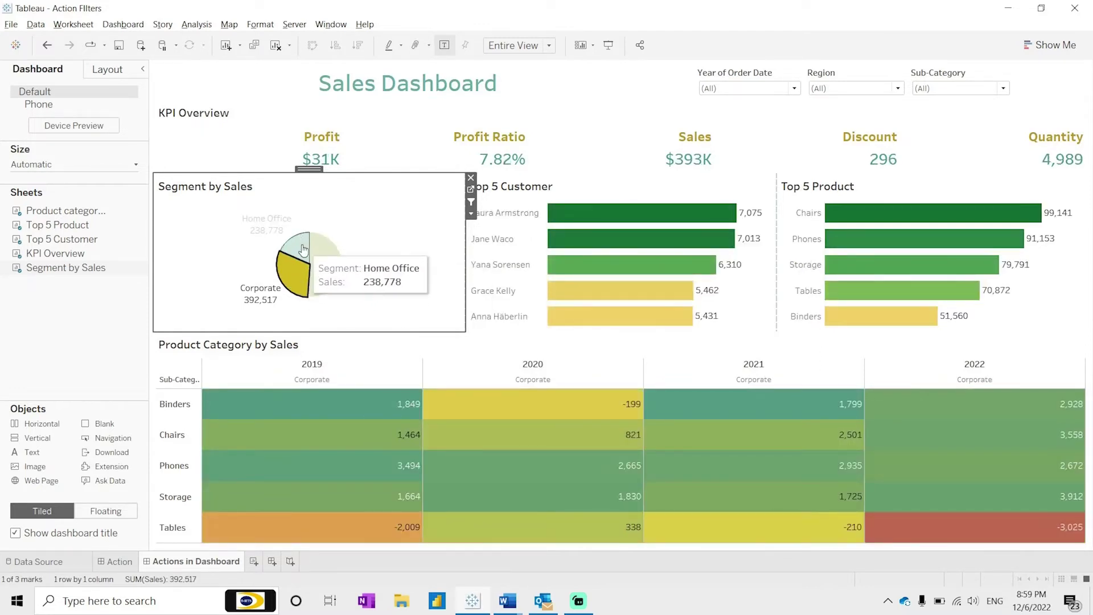
left_click(301, 250)
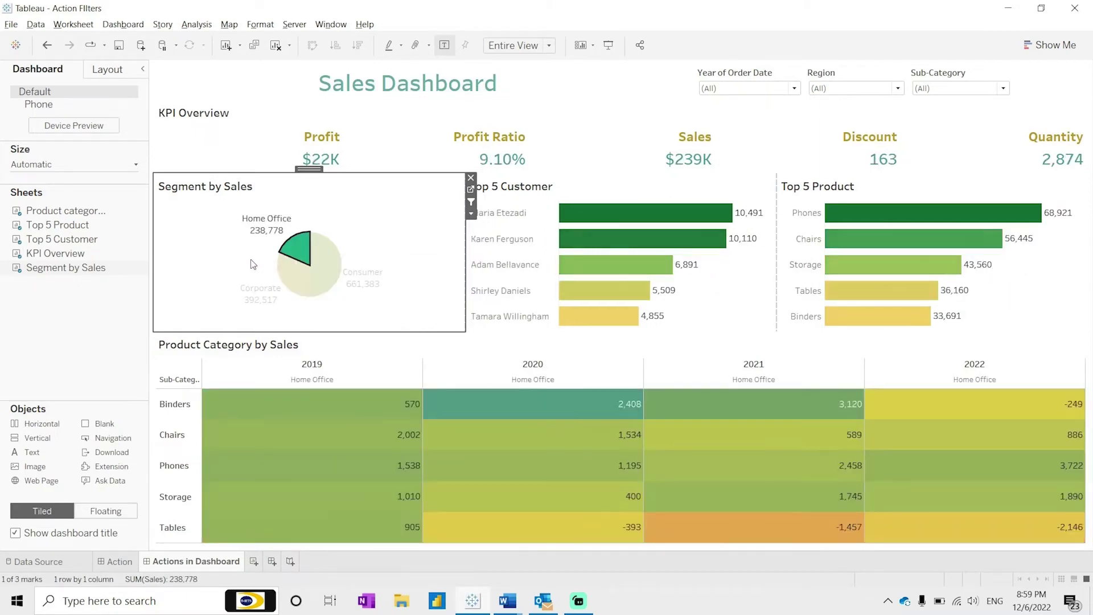
left_click(253, 264)
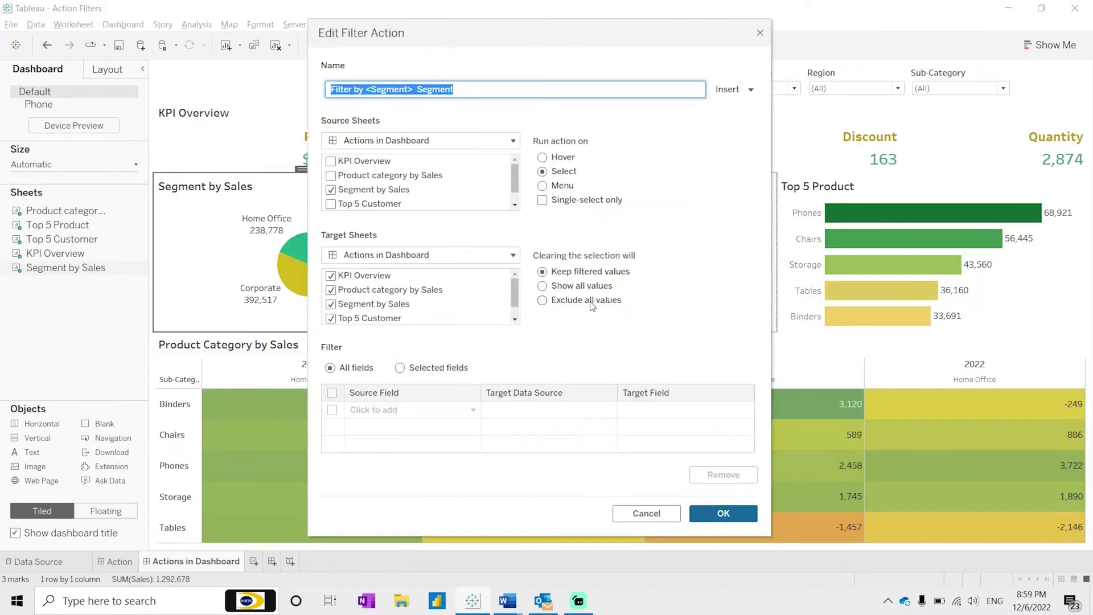
Set the filter action to exclude all values on clearing, and test it by selecting and clearing slices of the Segment by Sales pie.
left_click(592, 302)
left_click(723, 513)
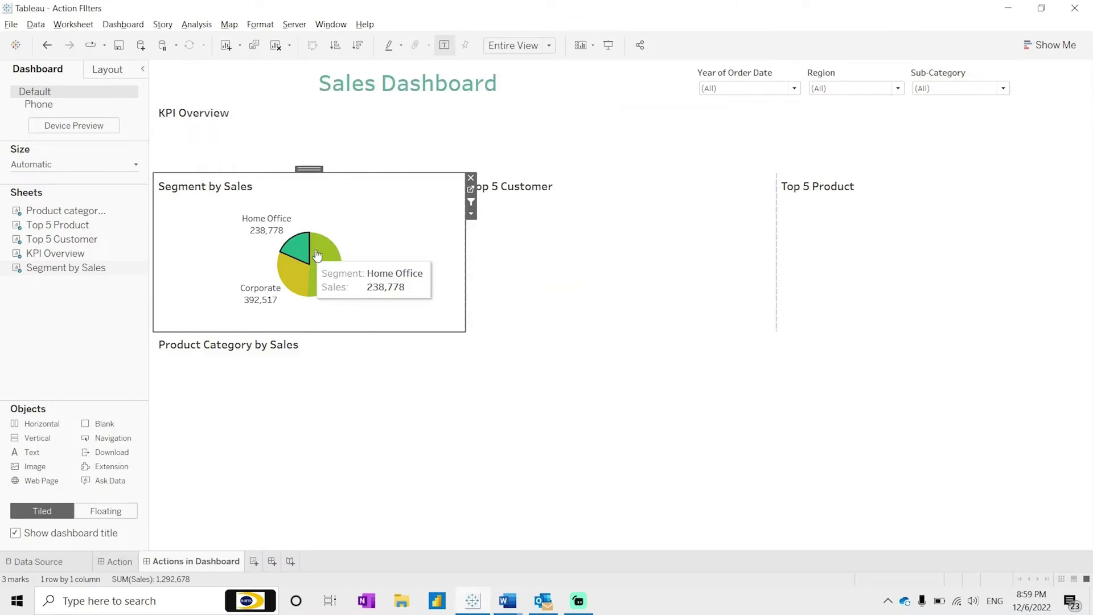
left_click(317, 255)
left_click(324, 252)
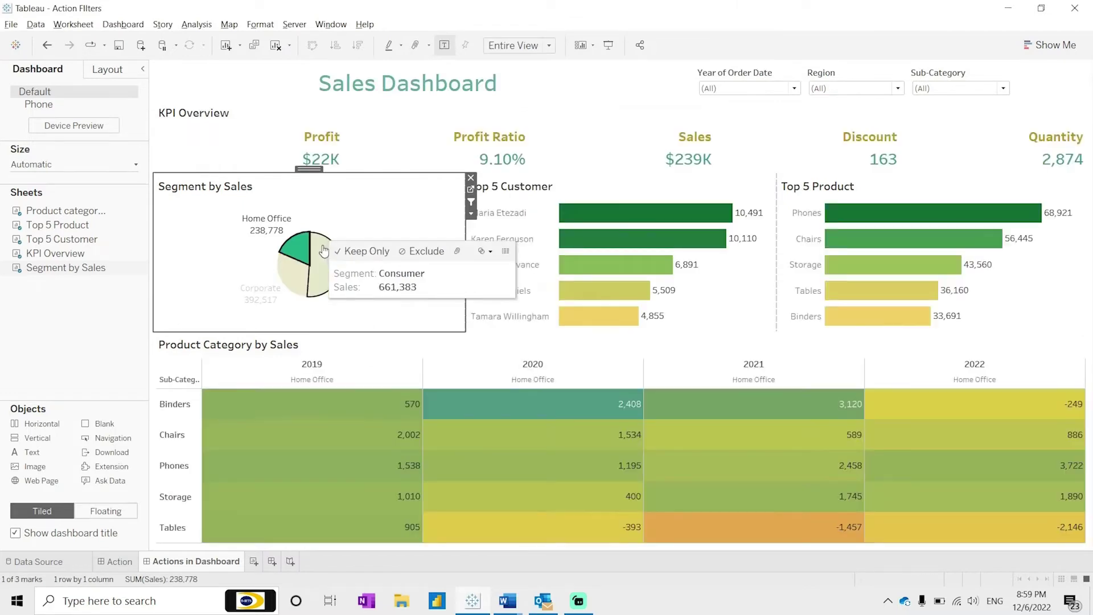
left_click(298, 276)
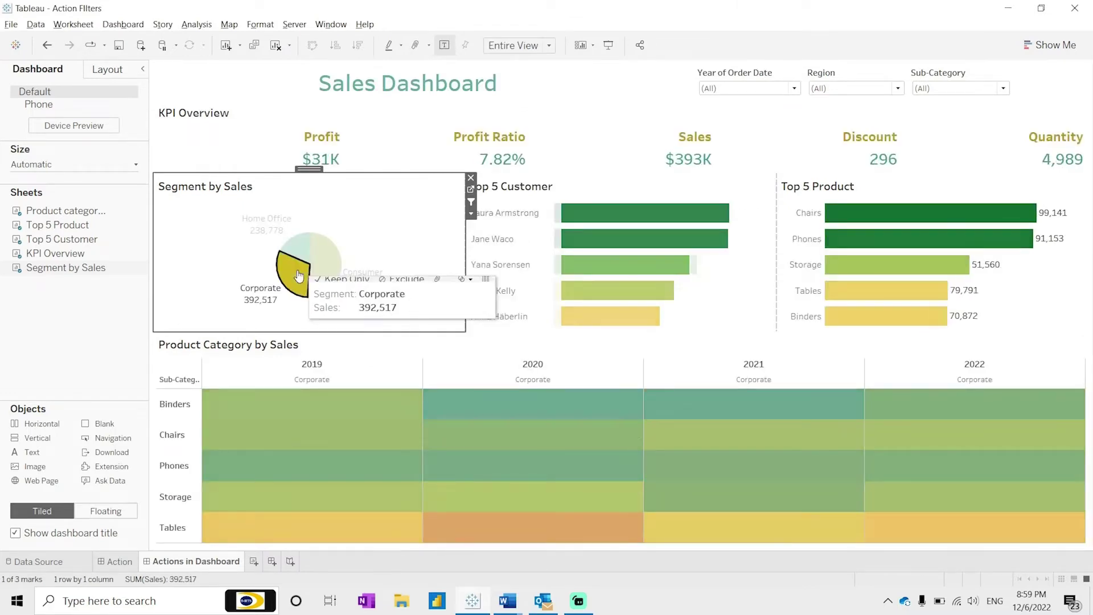
left_click(284, 267)
Set the filter action back to showing all values when the selection is cleared, and accept the dialogs.
key("ctrl+shift+d")
left_click(475, 272)
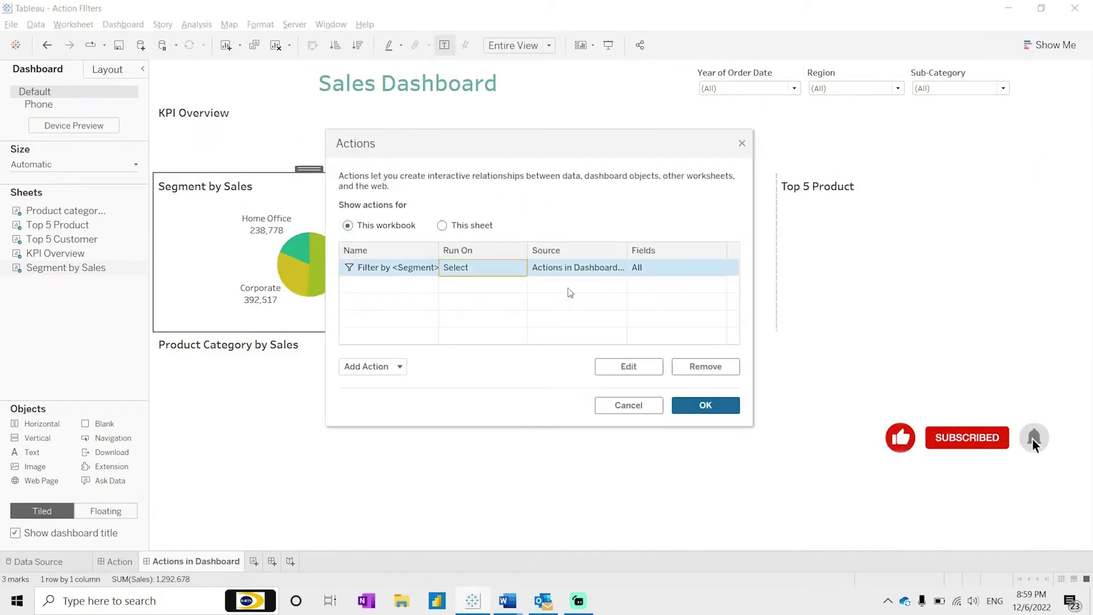
left_click(703, 405)
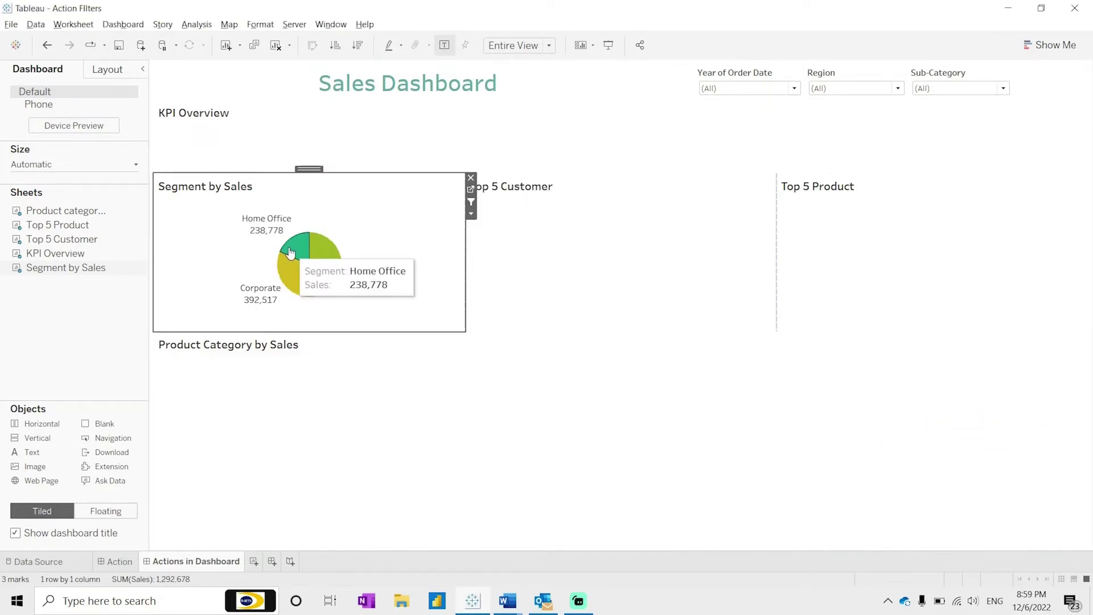
Reopen the Segment filter action, switch its filter scope to Selected fields, and accept the settings.
key("ctrl+shift+d")
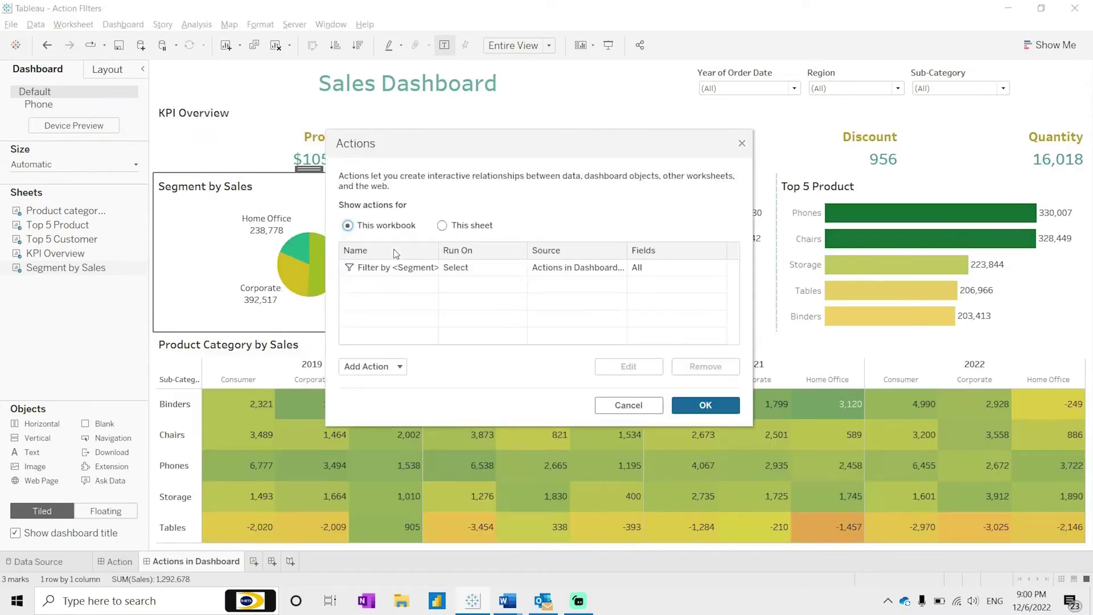
double_click(476, 267)
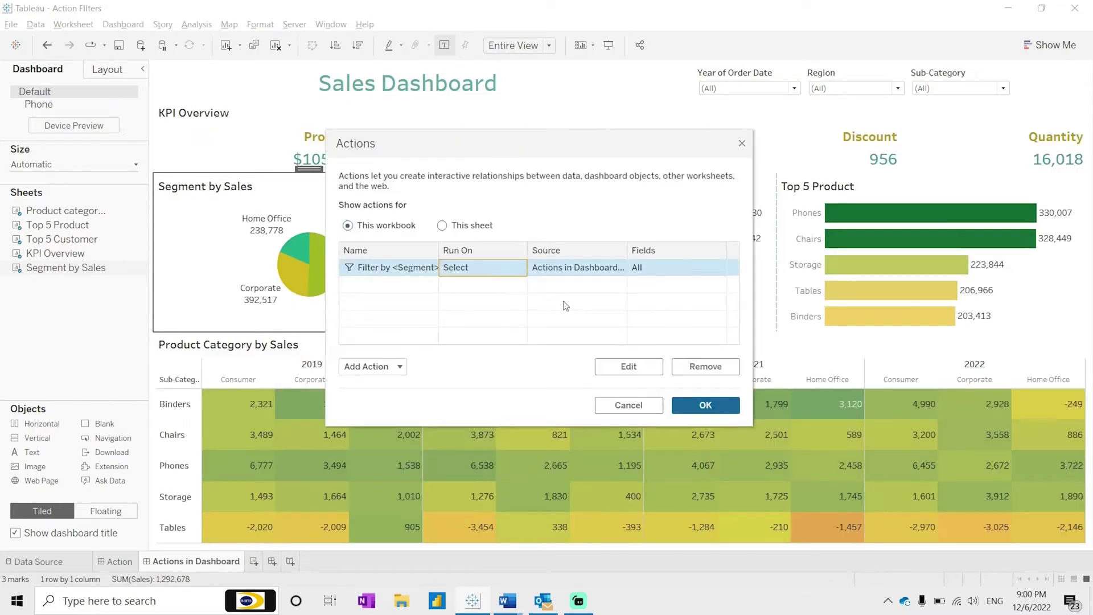
left_click(410, 370)
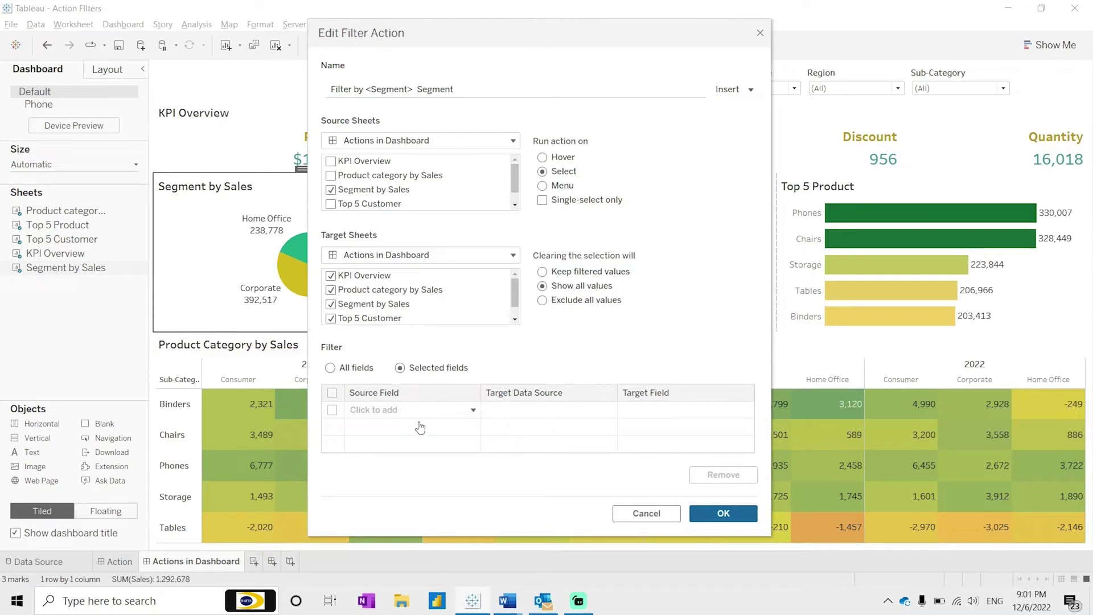
left_click(722, 514)
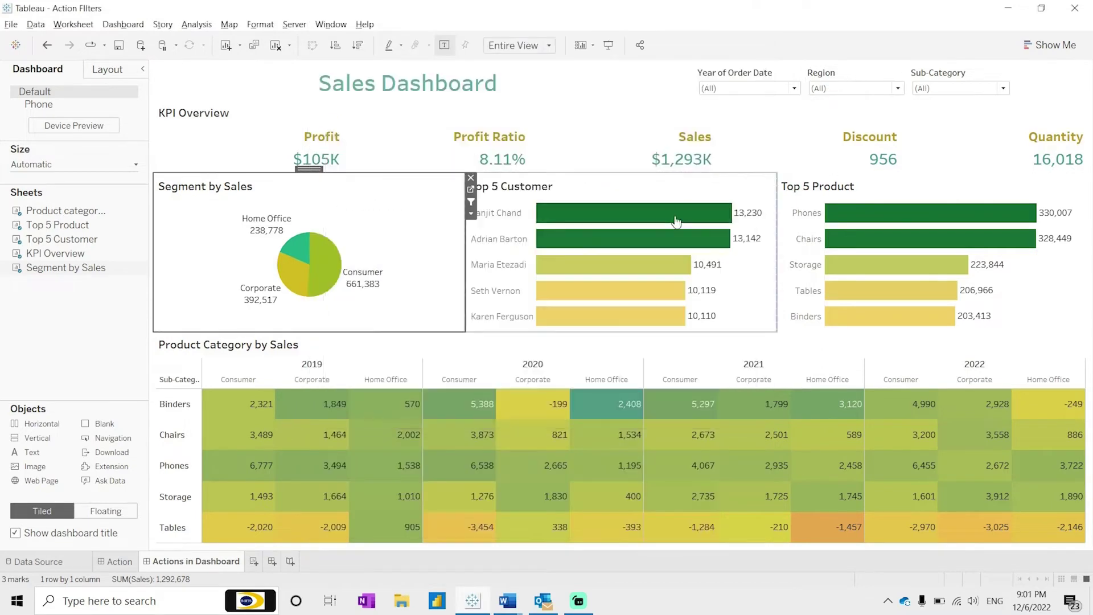
View the value lists of the Year of Order Date, Region and Sub-Category filters in turn.
left_click(772, 89)
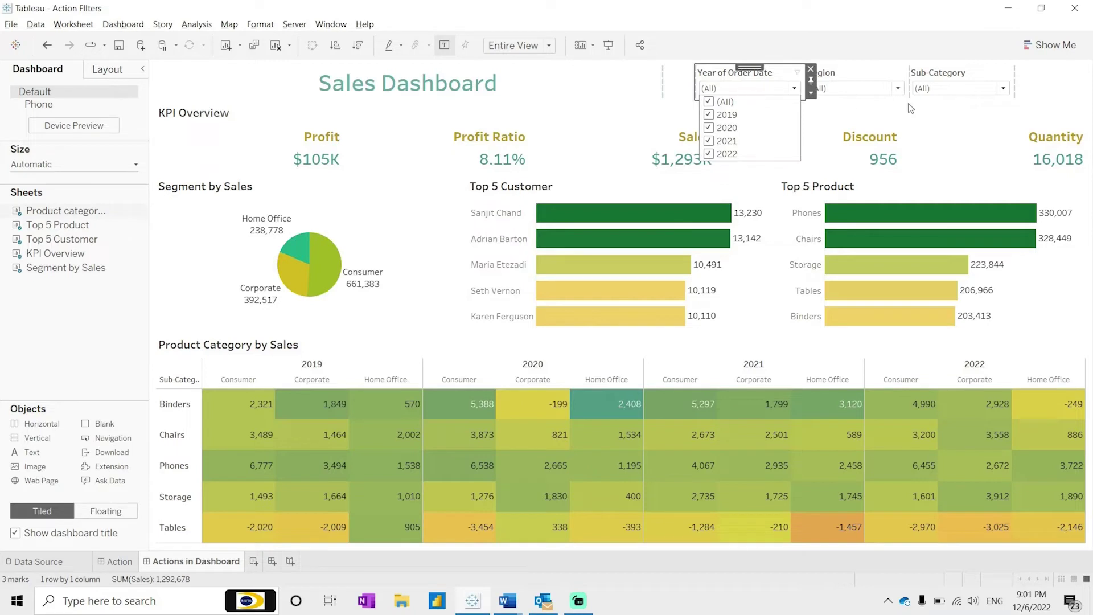
left_click(892, 90)
left_click(960, 91)
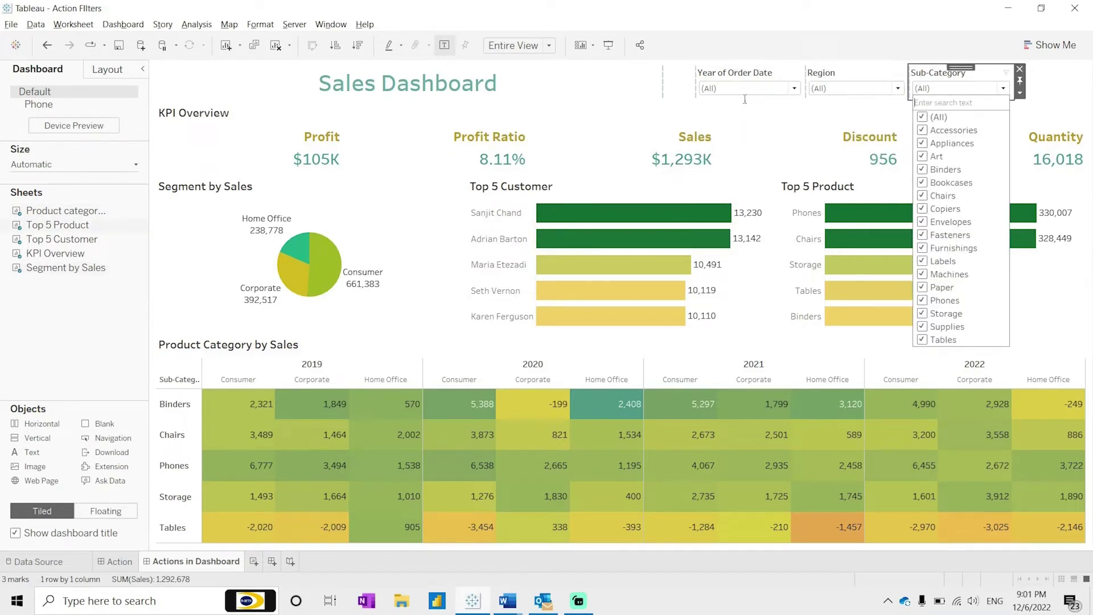
Apply the Year of Order Date filter to all worksheets on the dashboard.
left_click(761, 76)
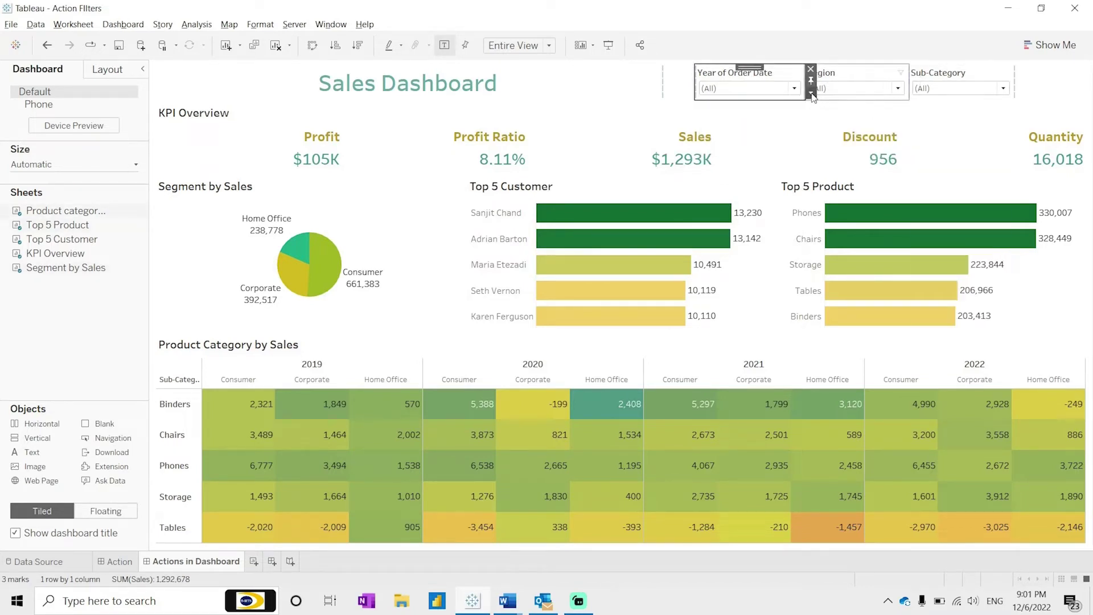
left_click(812, 93)
mouse_move(859, 122)
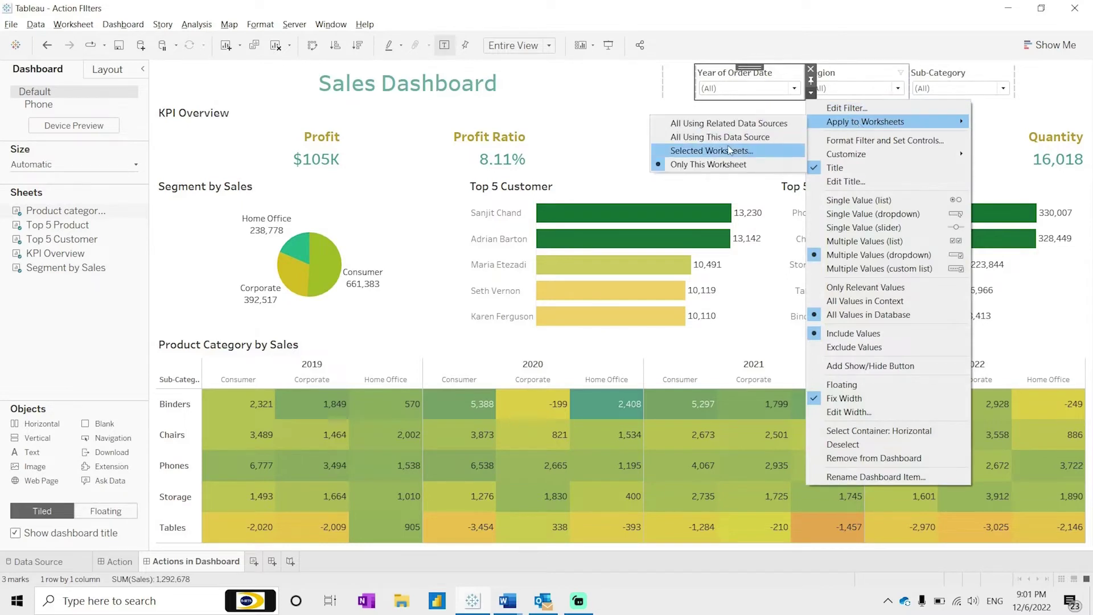
key("Escape")
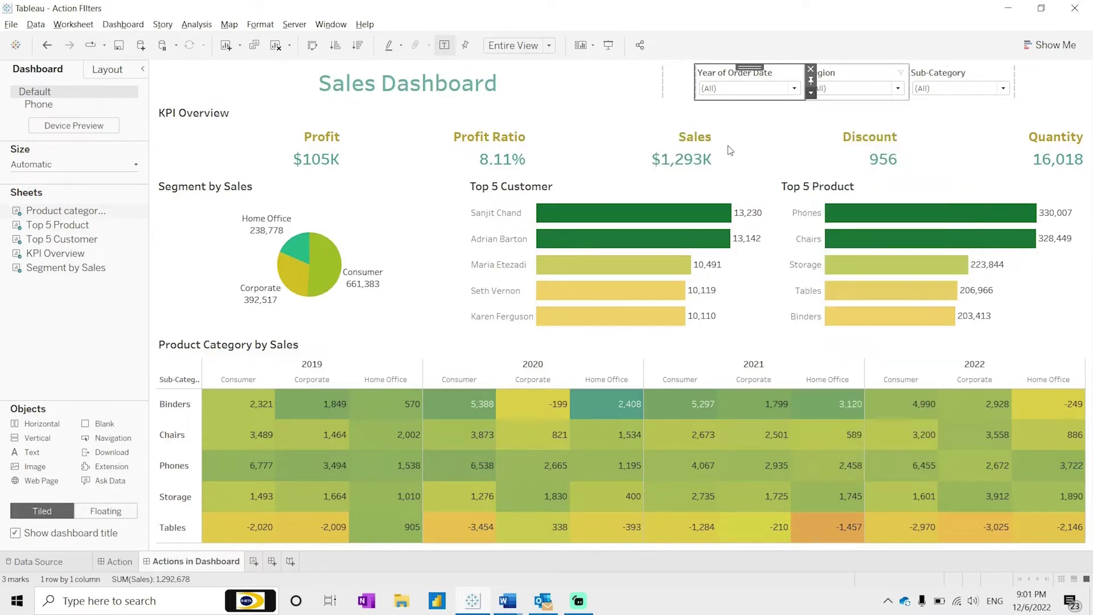
left_click(404, 354)
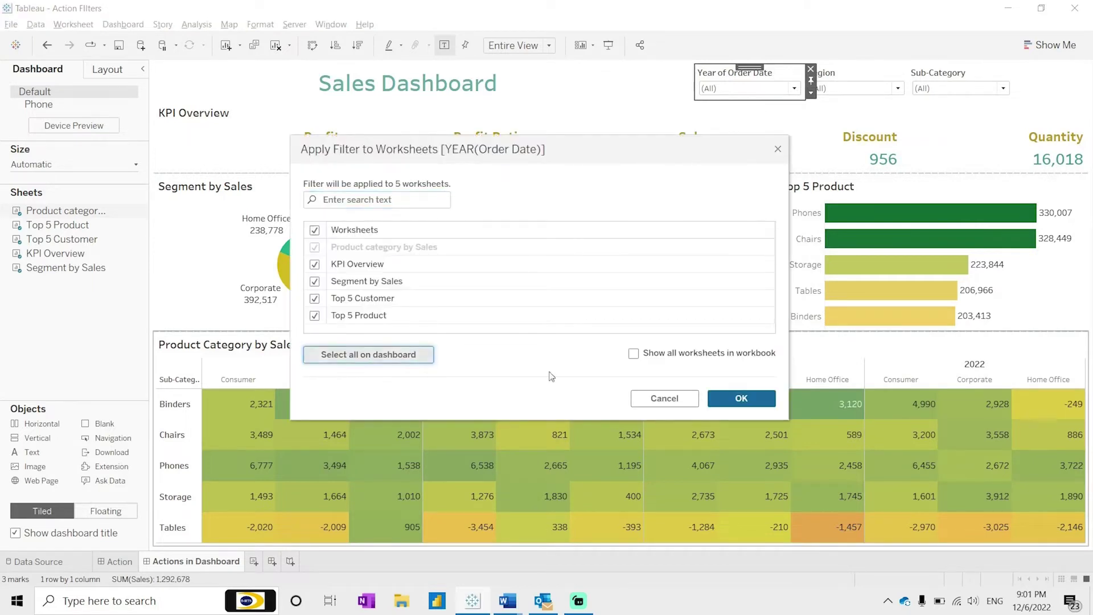
left_click(757, 405)
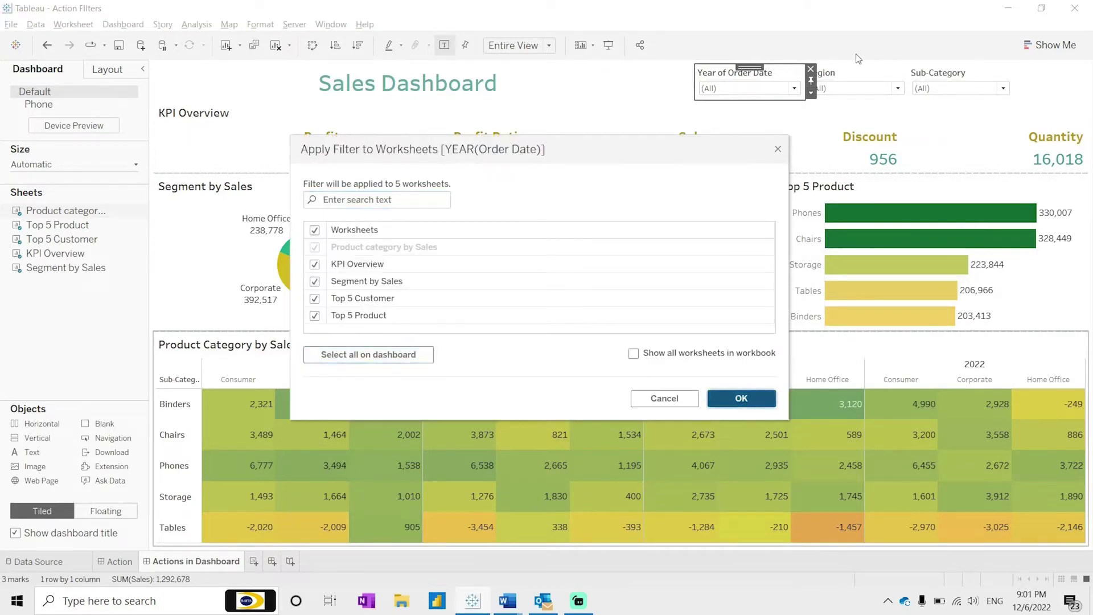
Apply the Region filter to all worksheets on the dashboard.
left_click(863, 78)
left_click(914, 92)
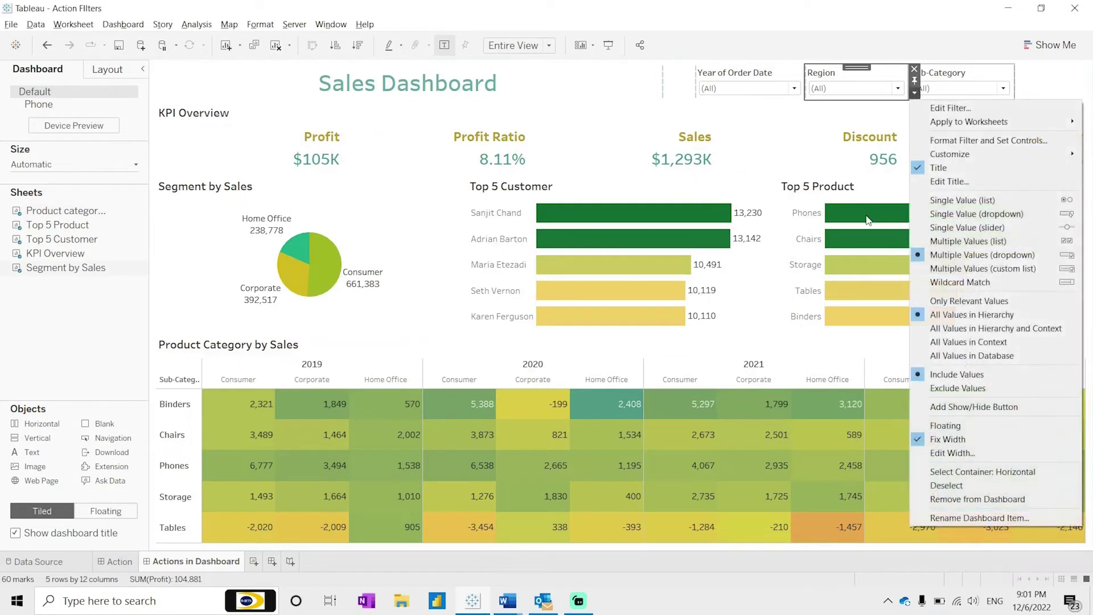
mouse_move(954, 125)
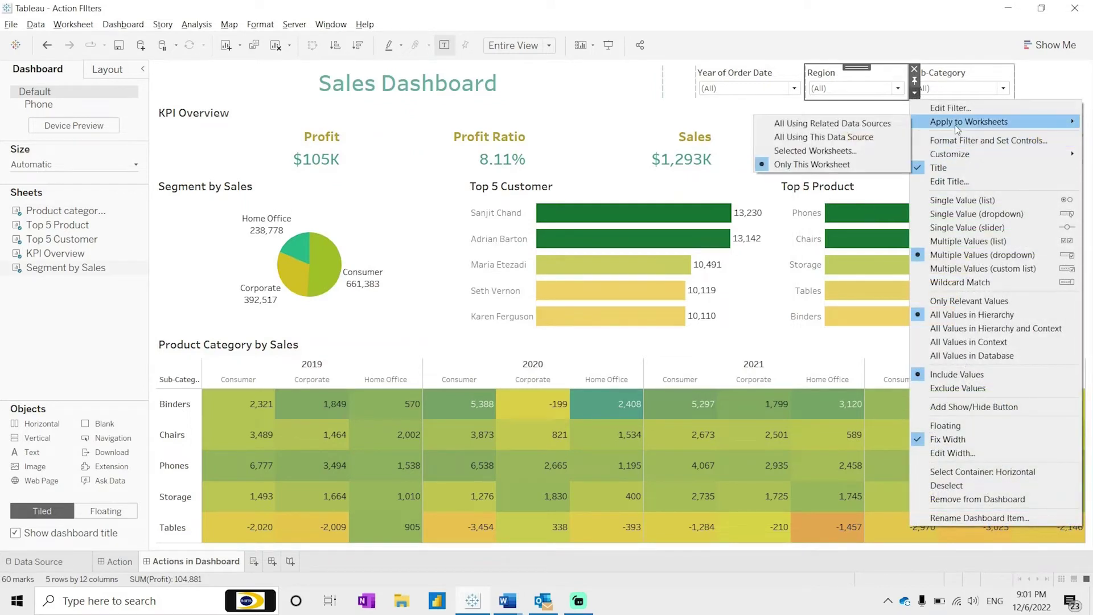
left_click(846, 141)
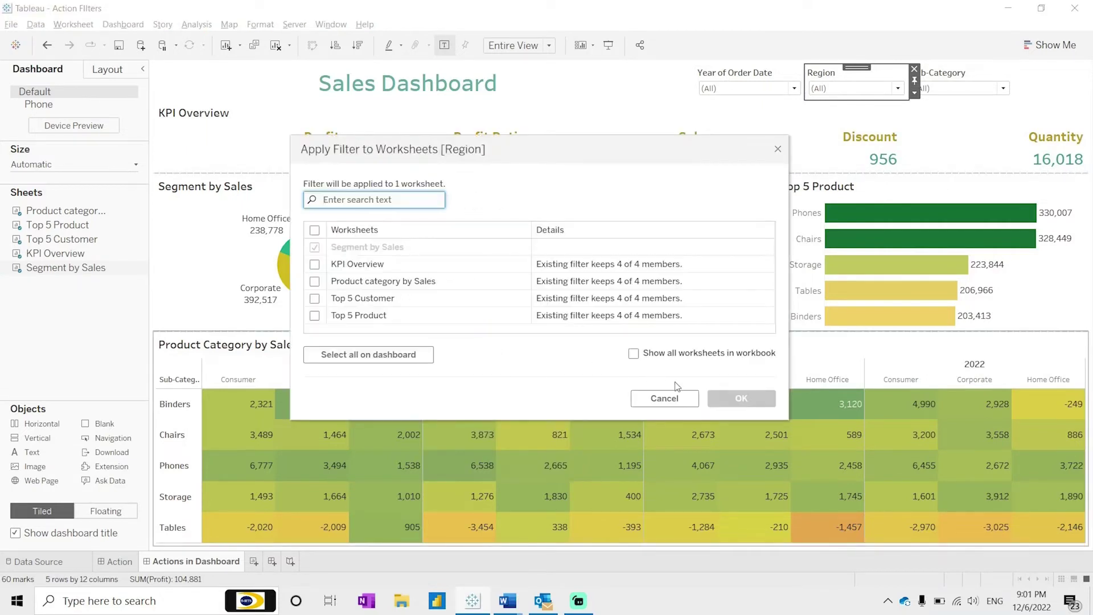
left_click(387, 354)
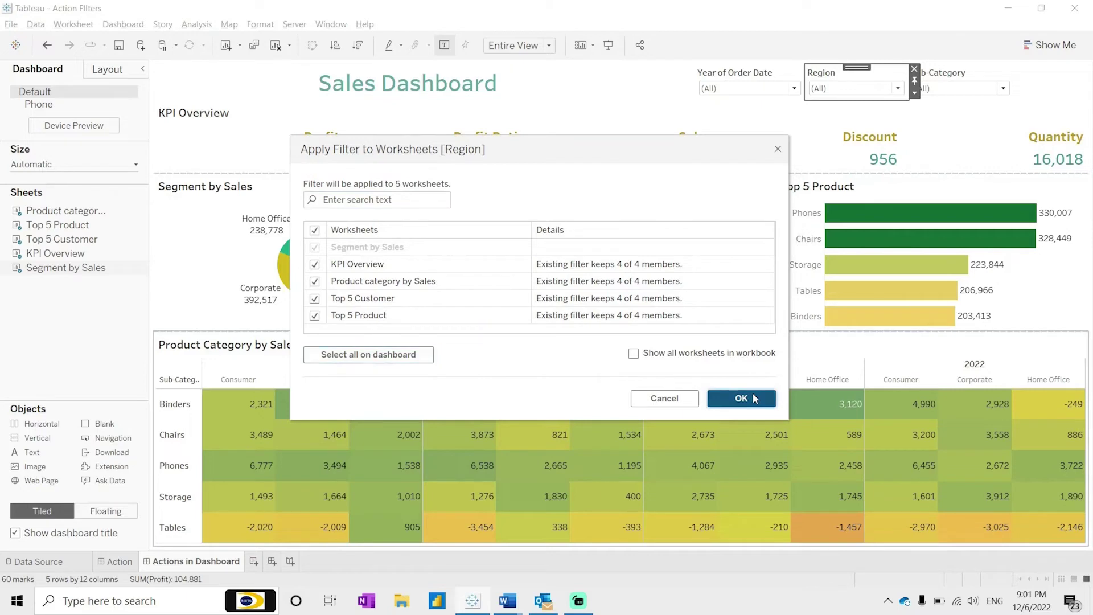
Apply the Sub-Category filter to all worksheets on the dashboard.
left_click(950, 79)
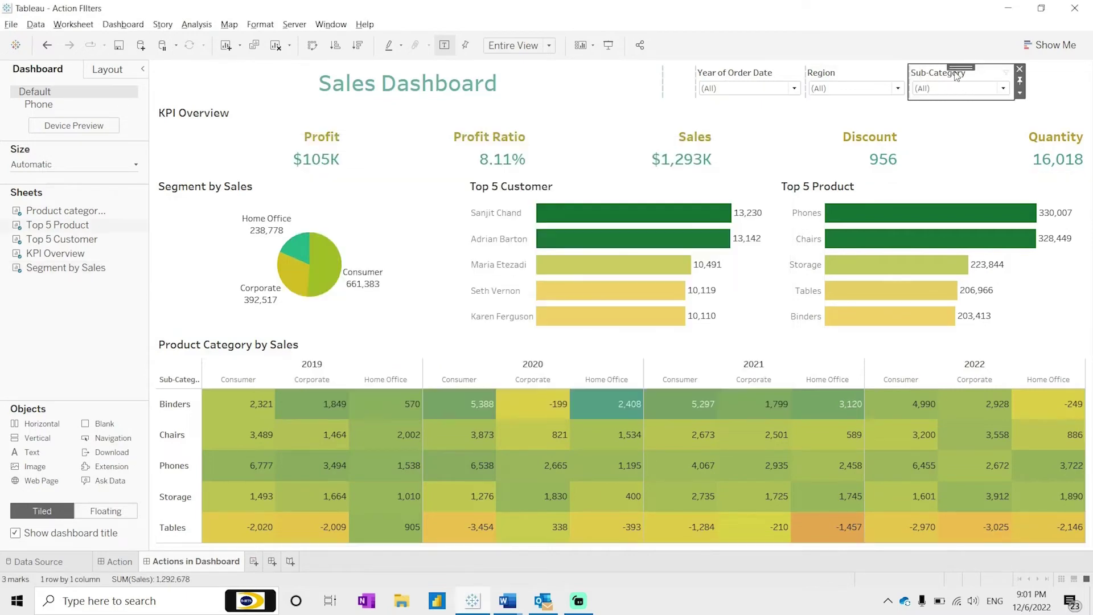
left_click(1019, 93)
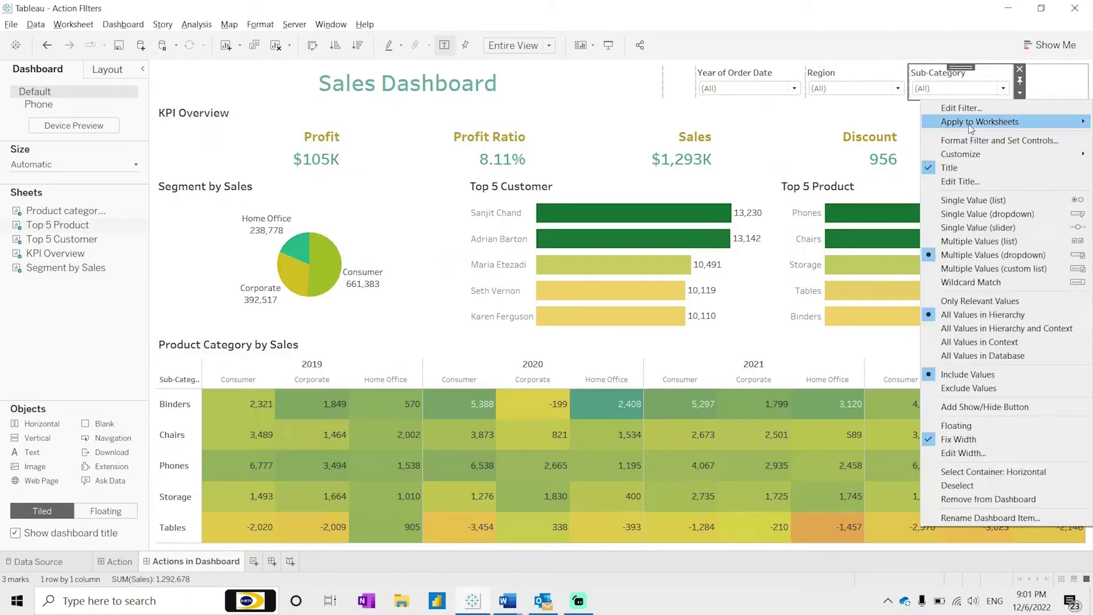
mouse_move(970, 129)
left_click(834, 150)
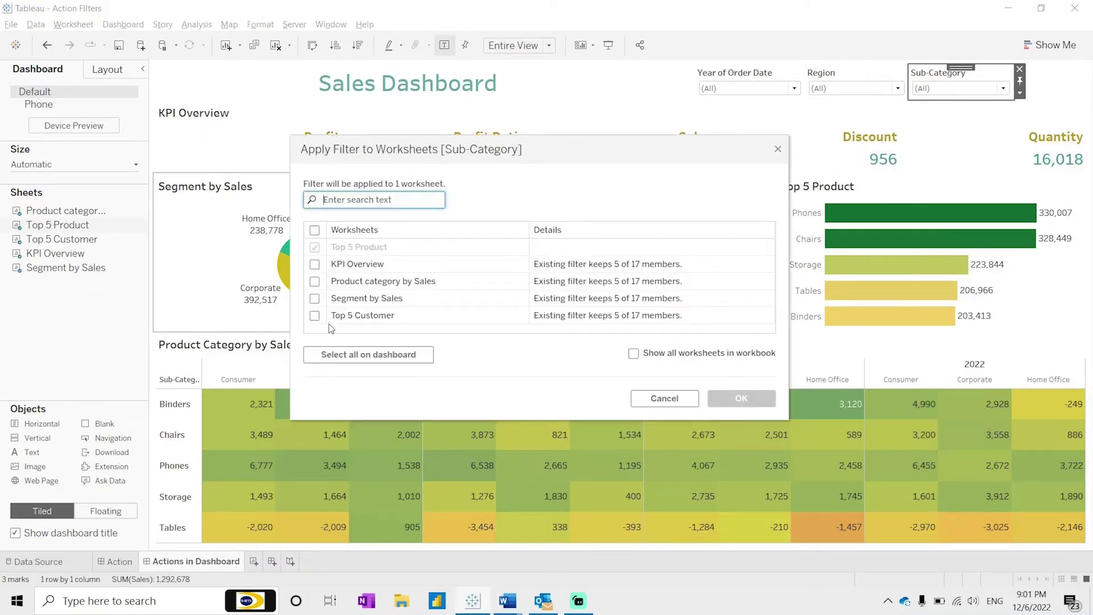
left_click(353, 353)
left_click(734, 396)
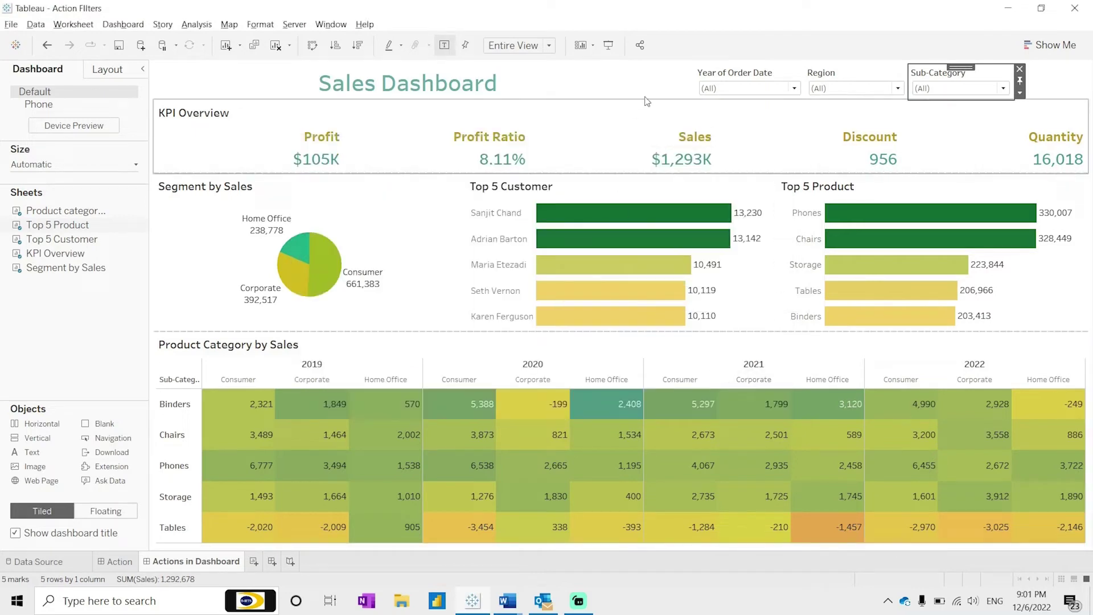
Limit the Year of Order Date filter to 2021 and 2022 by excluding 2019 and 2020.
left_click(794, 89)
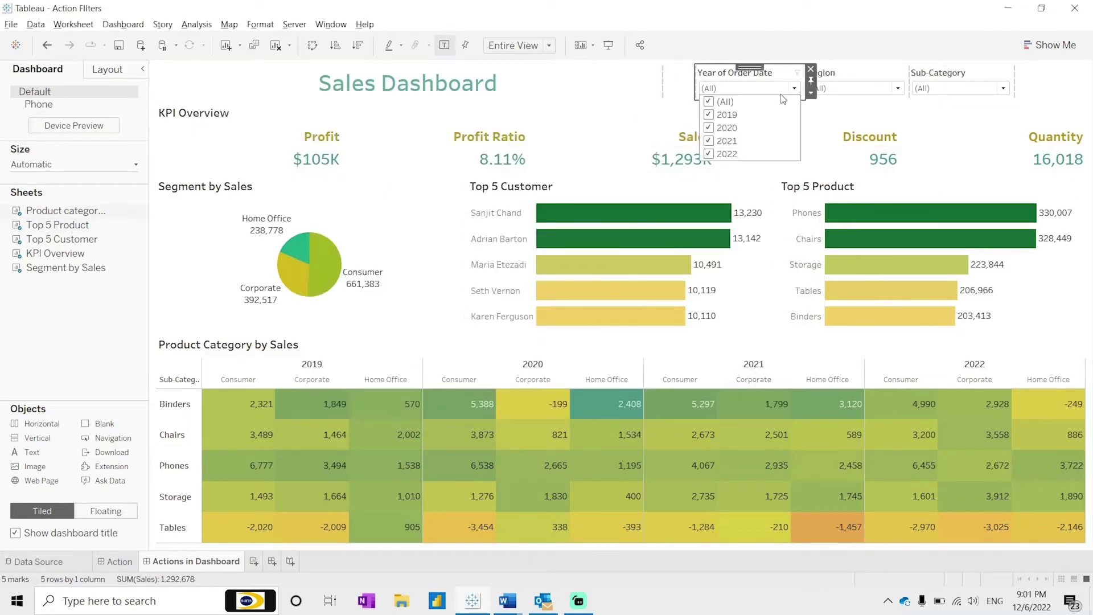
left_click(709, 129)
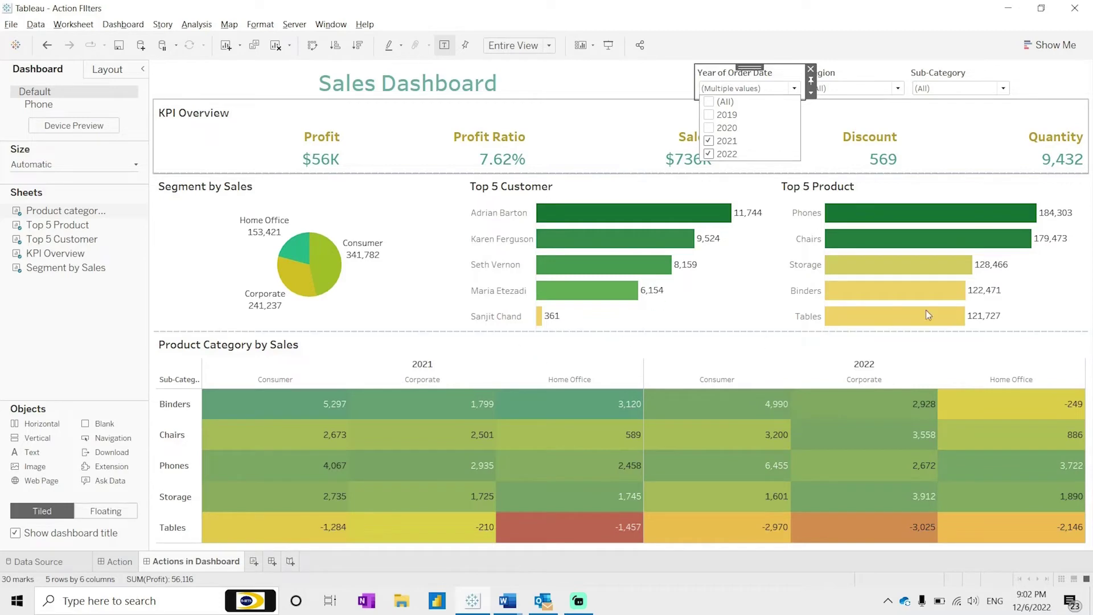
left_click(869, 80)
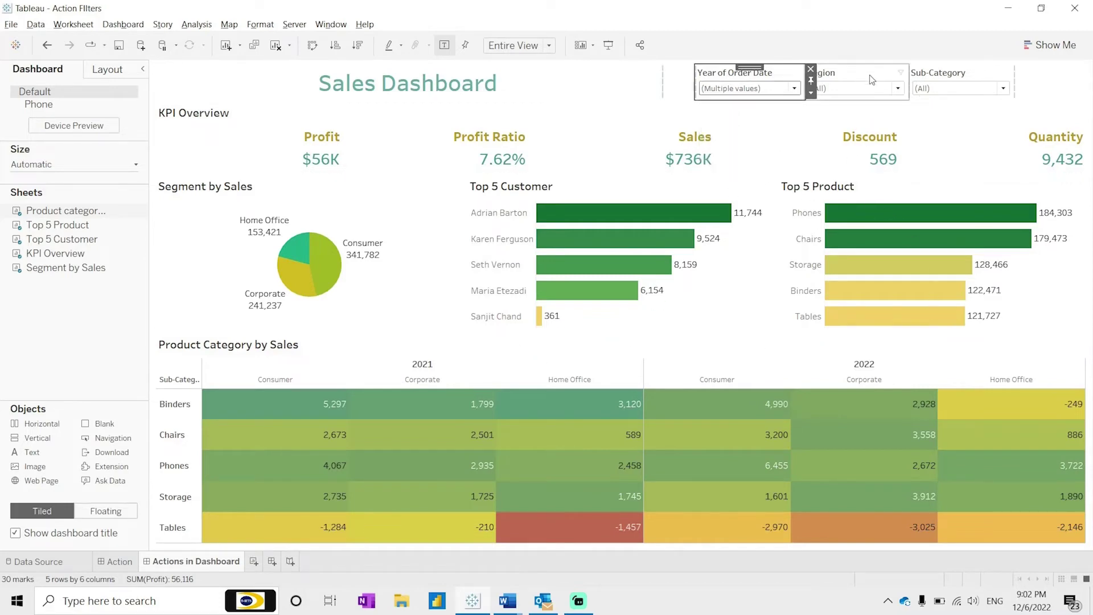
Limit the Region filter to Central and West by excluding East and South.
left_click(914, 92)
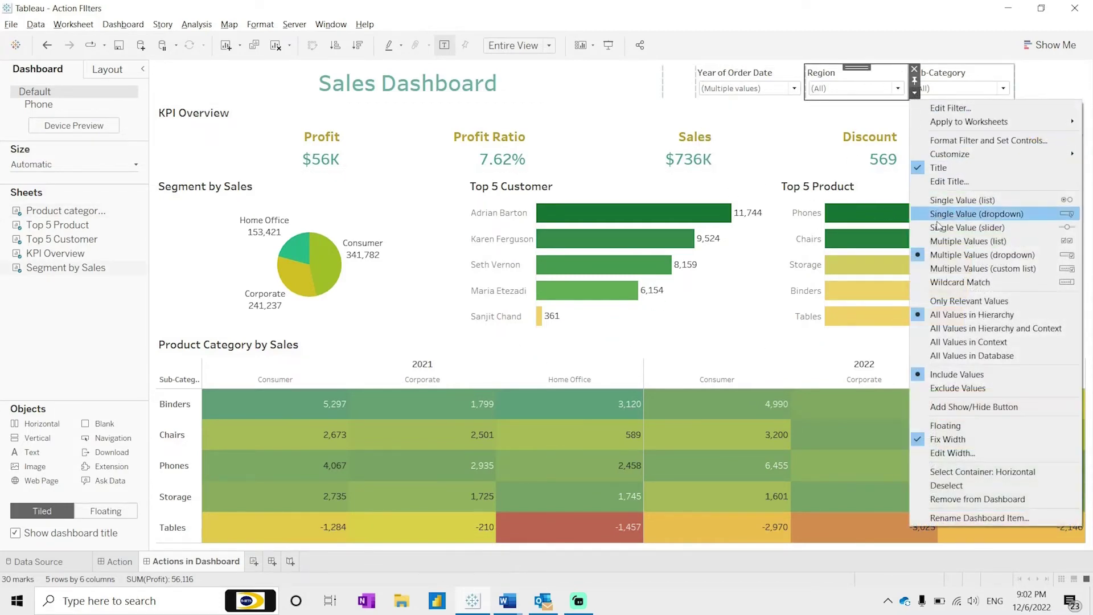
left_click(897, 88)
left_click(819, 127)
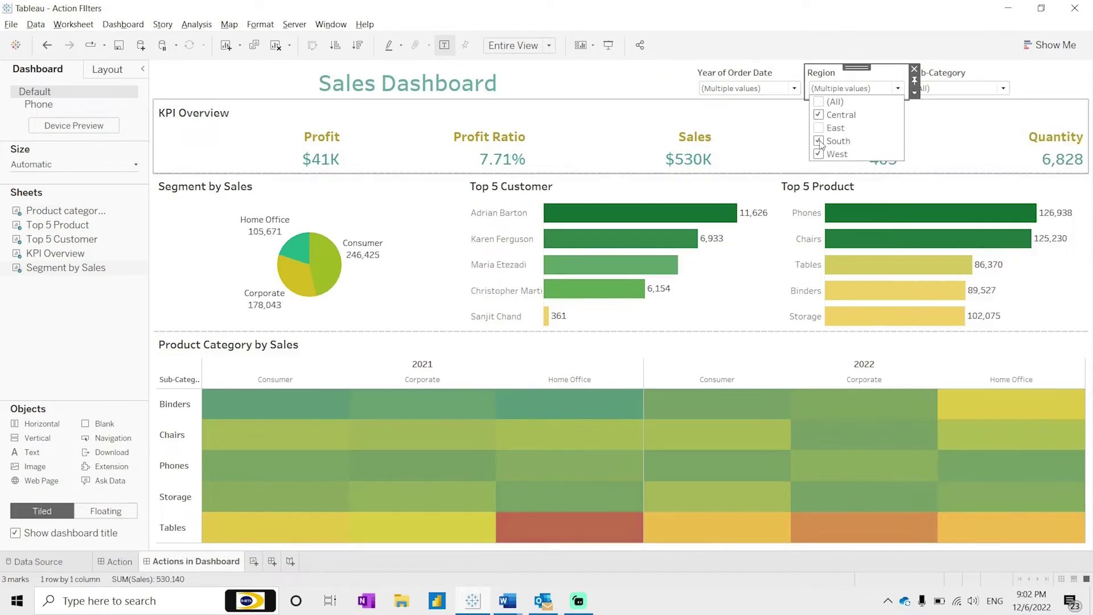
left_click(896, 143)
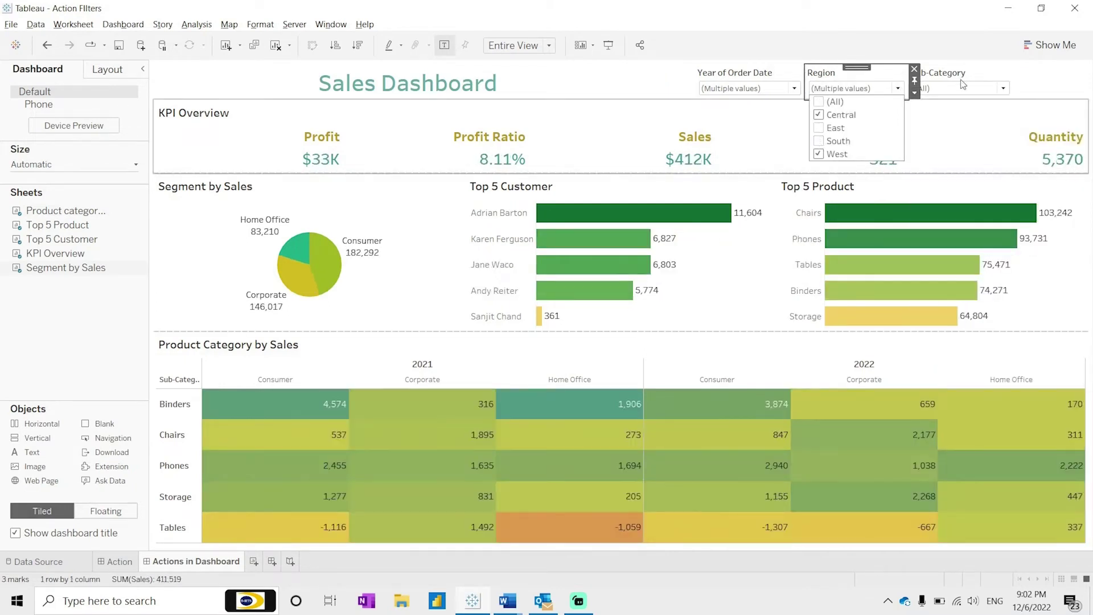
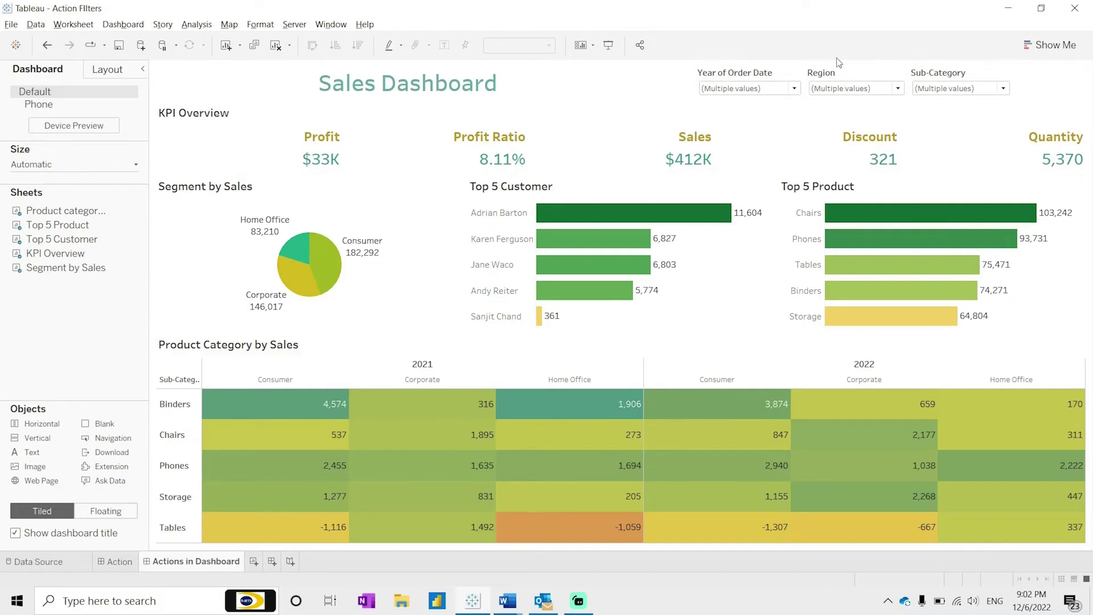
left_click(811, 87)
left_click(1052, 91)
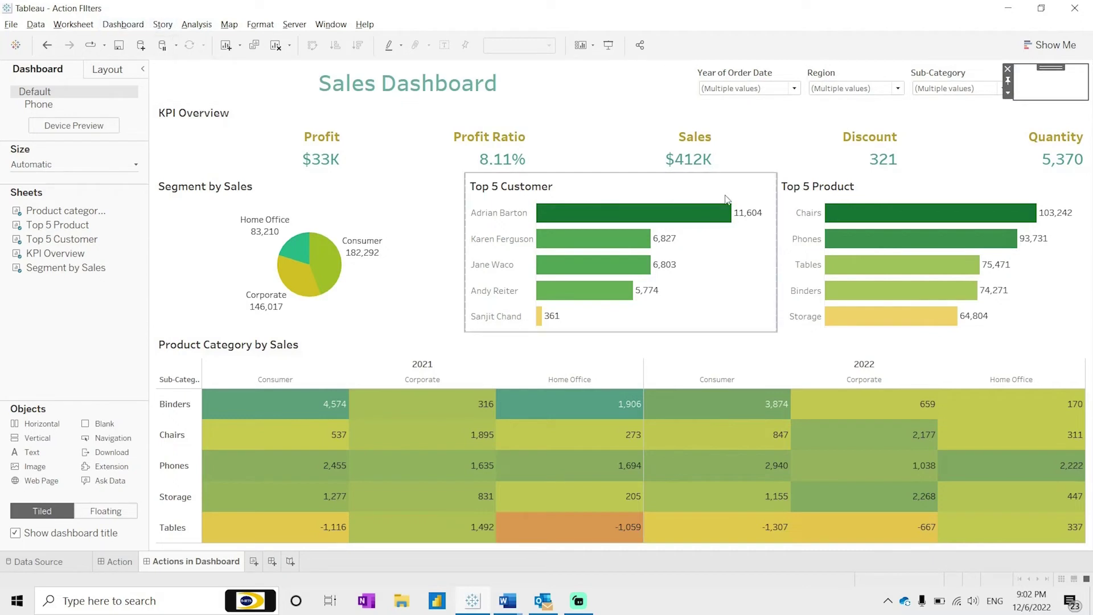
Add a new worksheet and create a calculated field named Reset Page with the formula "Reset Page".
left_click(254, 562)
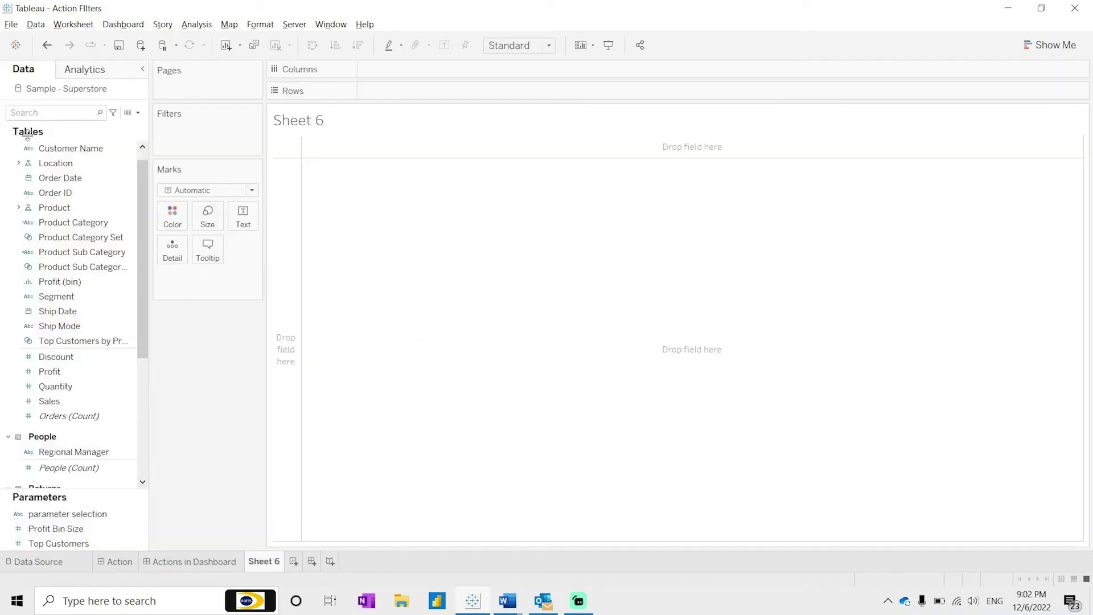
left_click(138, 114)
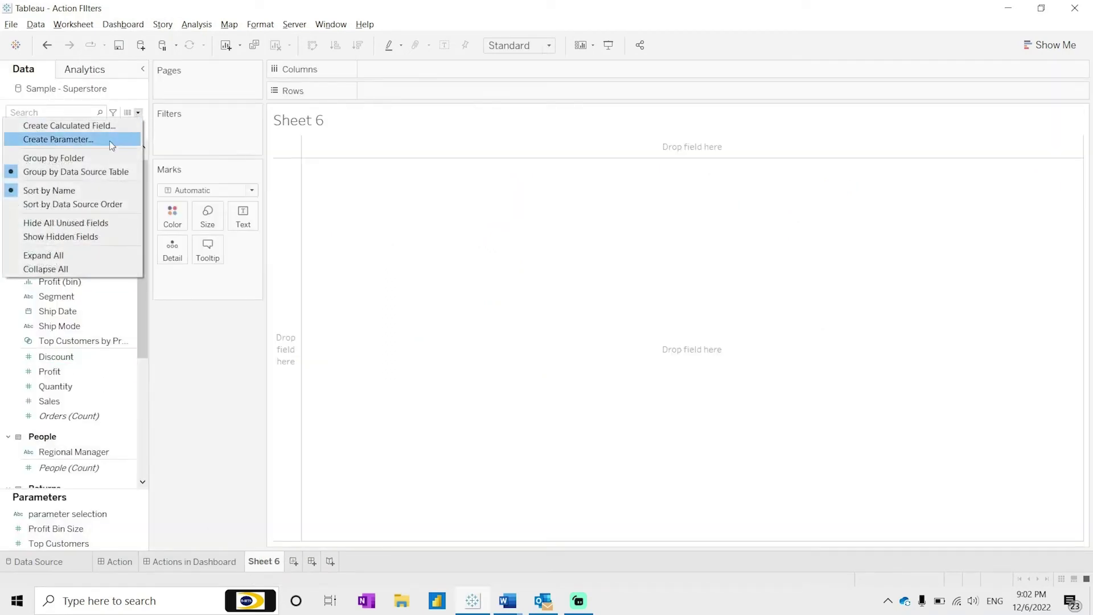
left_click(105, 129)
double_click(486, 221)
key("BackSpace")
type("Reset Home")
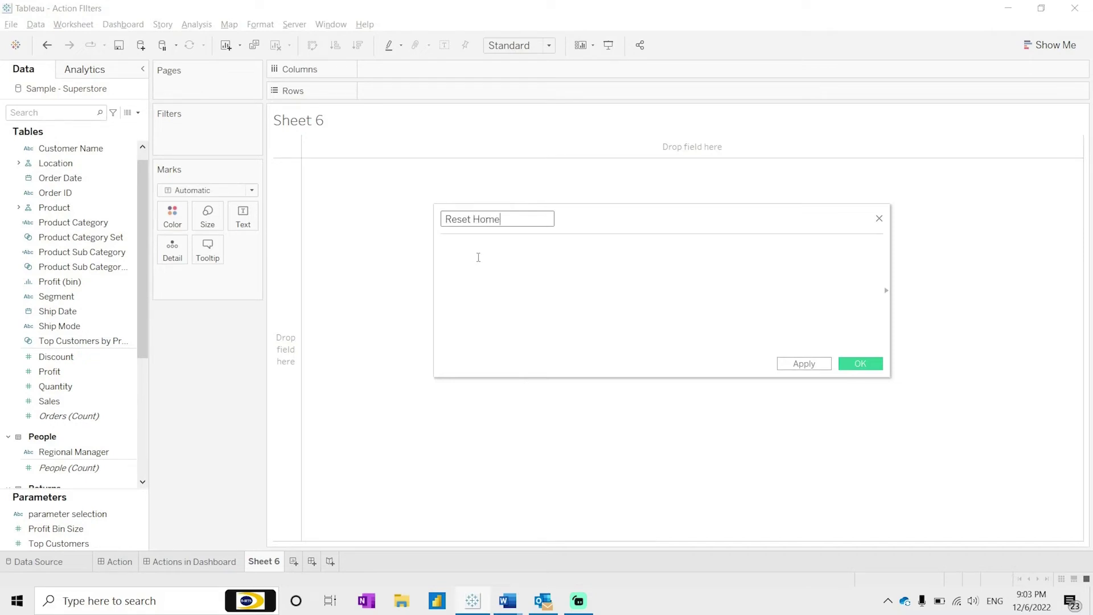
left_click(478, 272)
type("\"")
type("Reset Page")
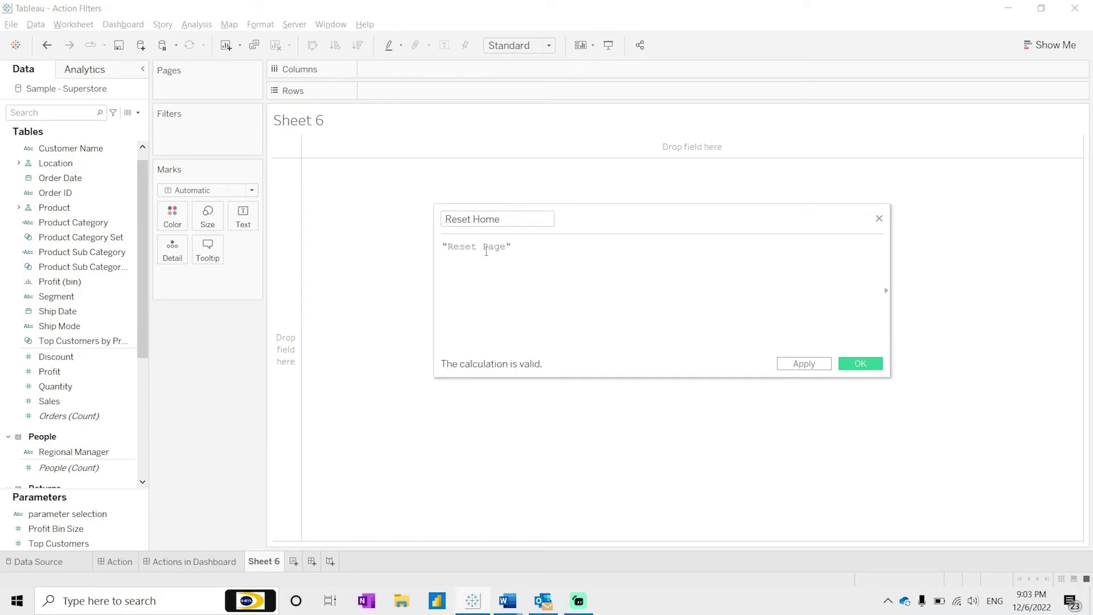
left_click_drag(520, 224, 480, 220)
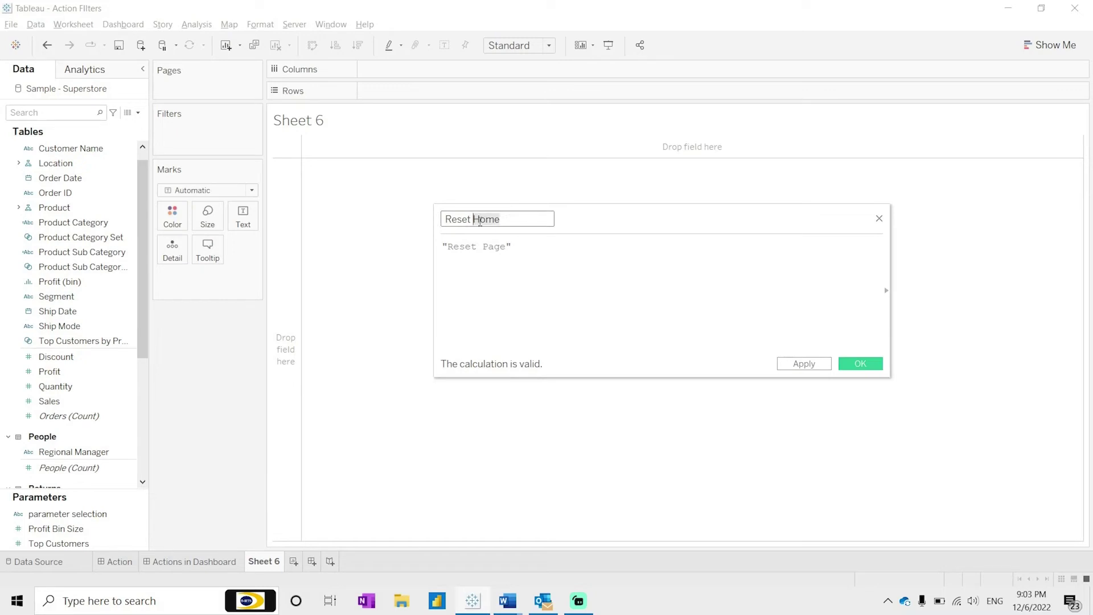
type("Pag")
left_click(858, 363)
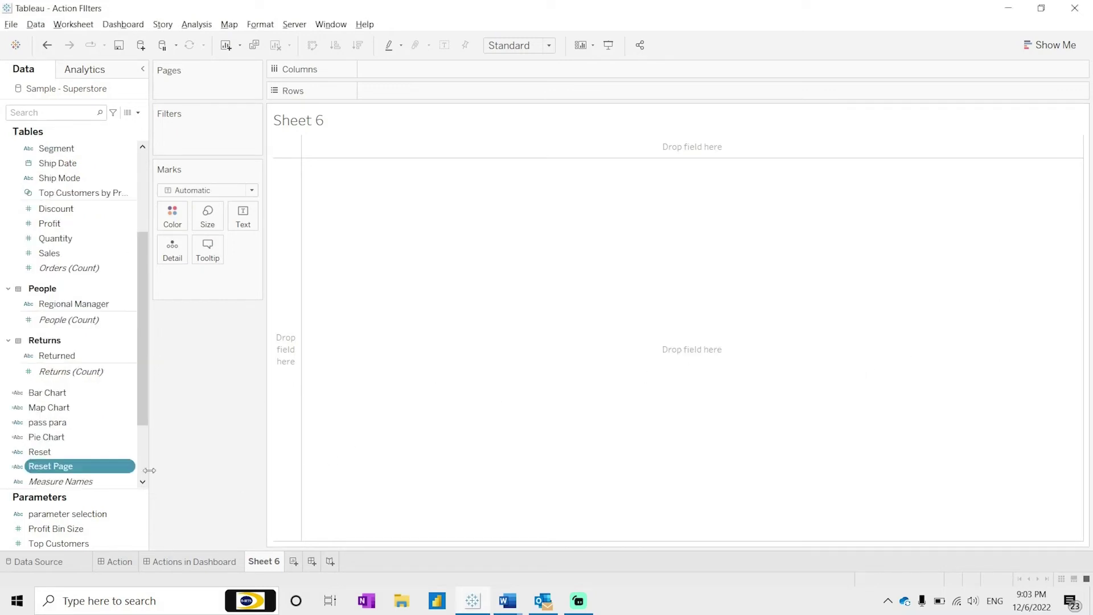
Show the Reset Page field as the sheet's text mark and format its label as 11 pt bold teal.
left_click_drag(37, 473, 245, 219)
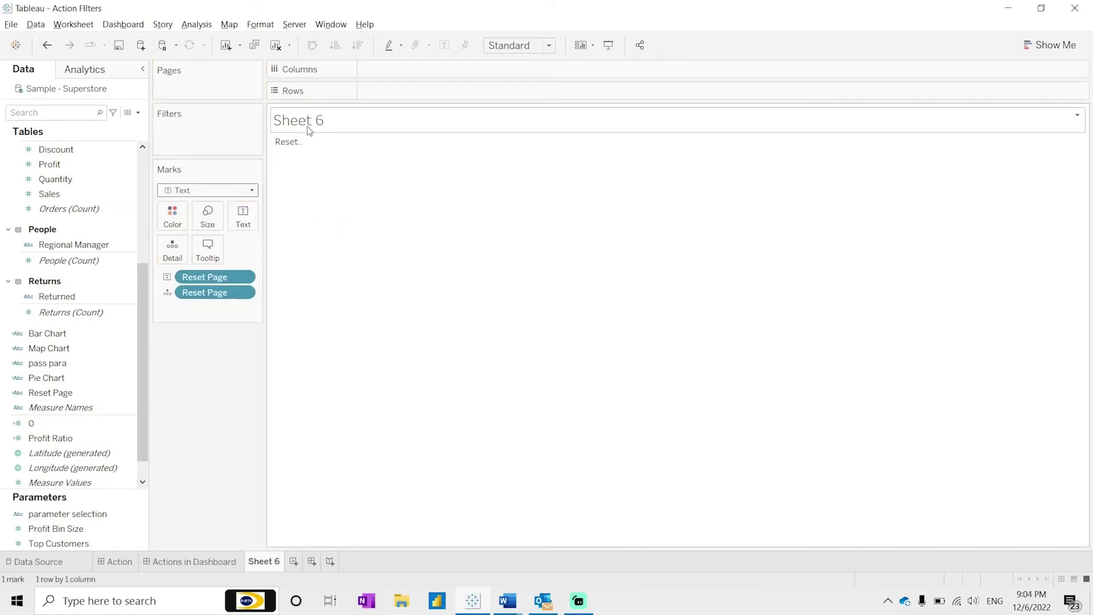
left_click(240, 220)
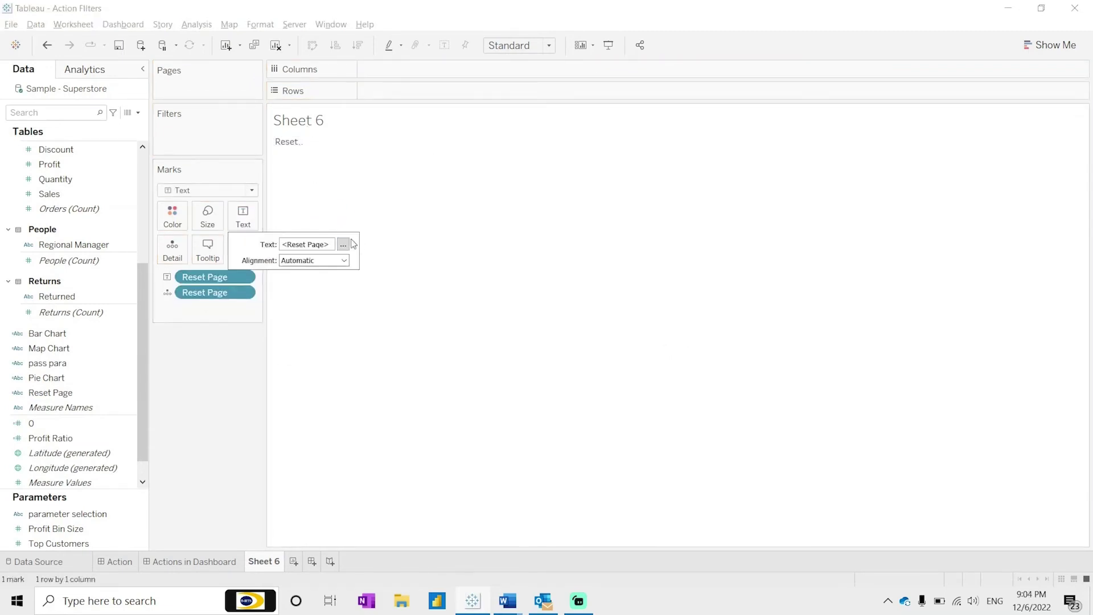
left_click(343, 244)
left_click_drag(478, 316, 354, 312)
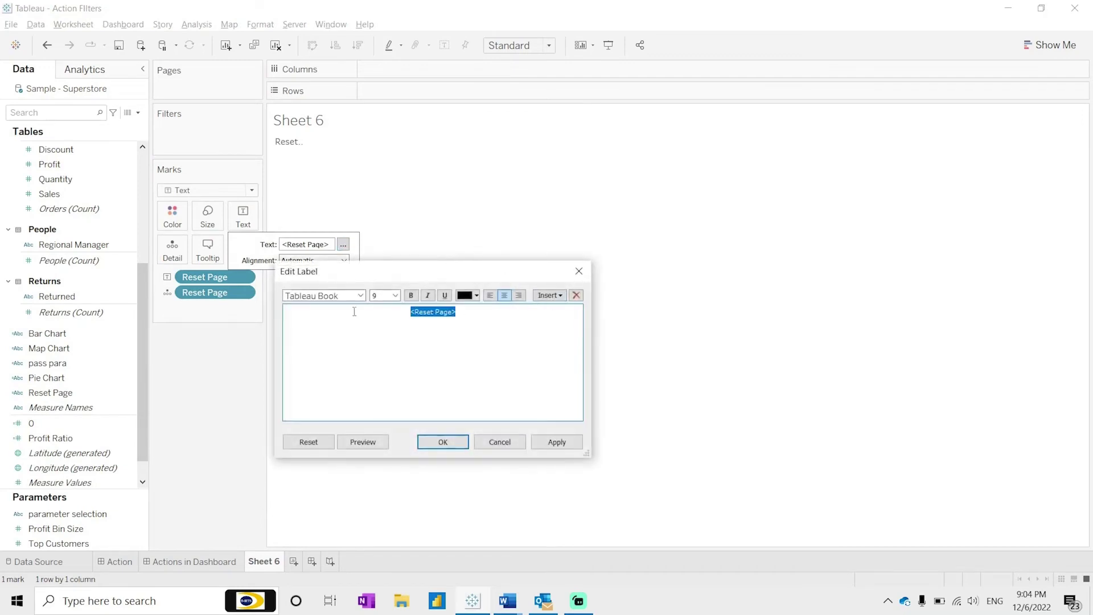
left_click(395, 295)
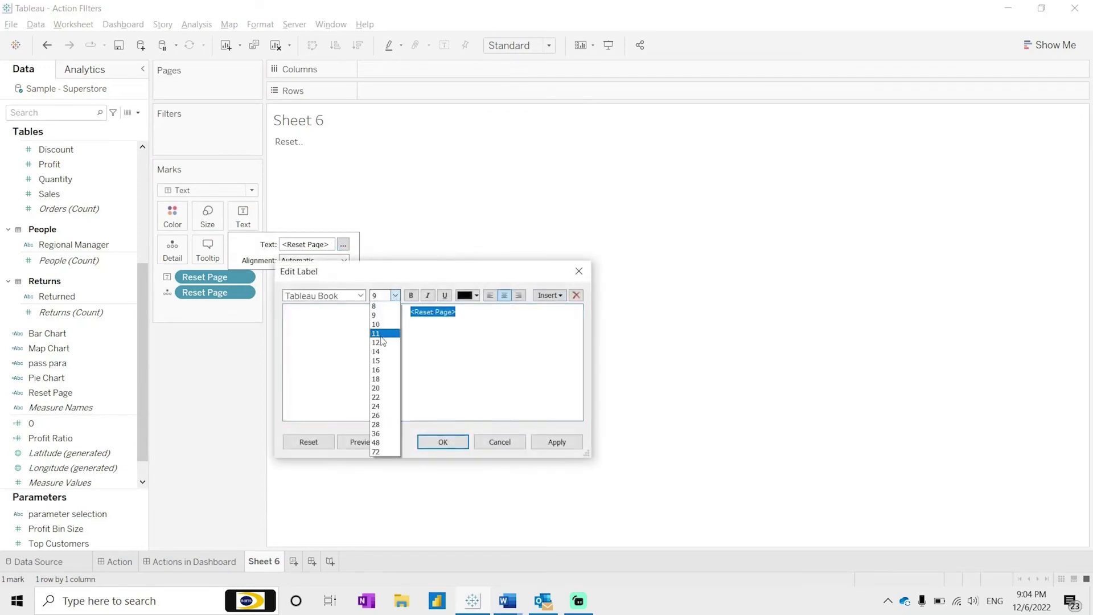
left_click(383, 333)
left_click(418, 295)
left_click(411, 296)
left_click(476, 295)
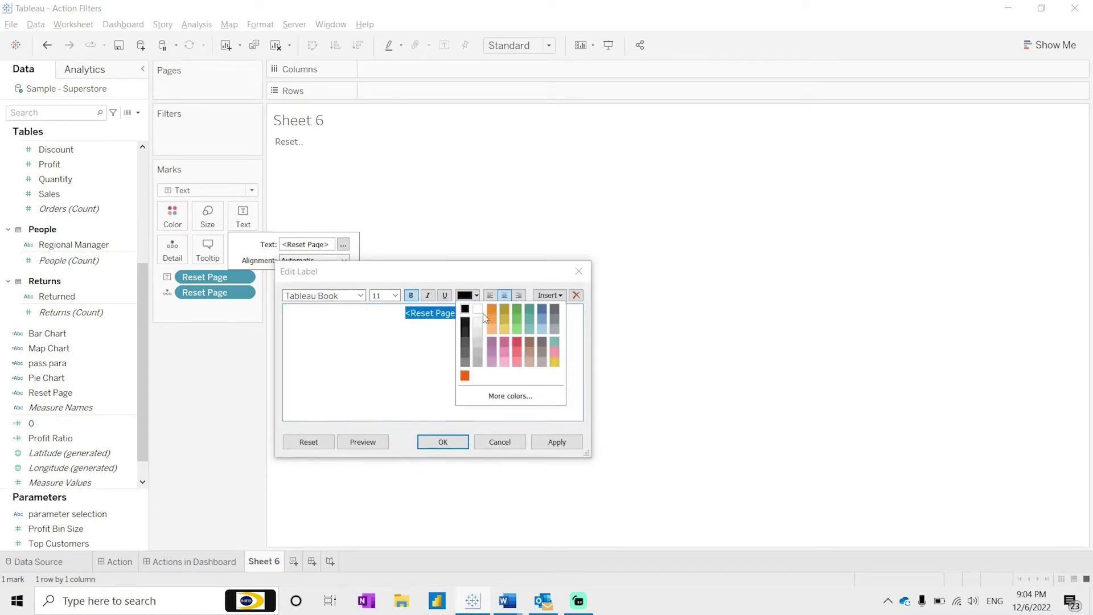
left_click(530, 309)
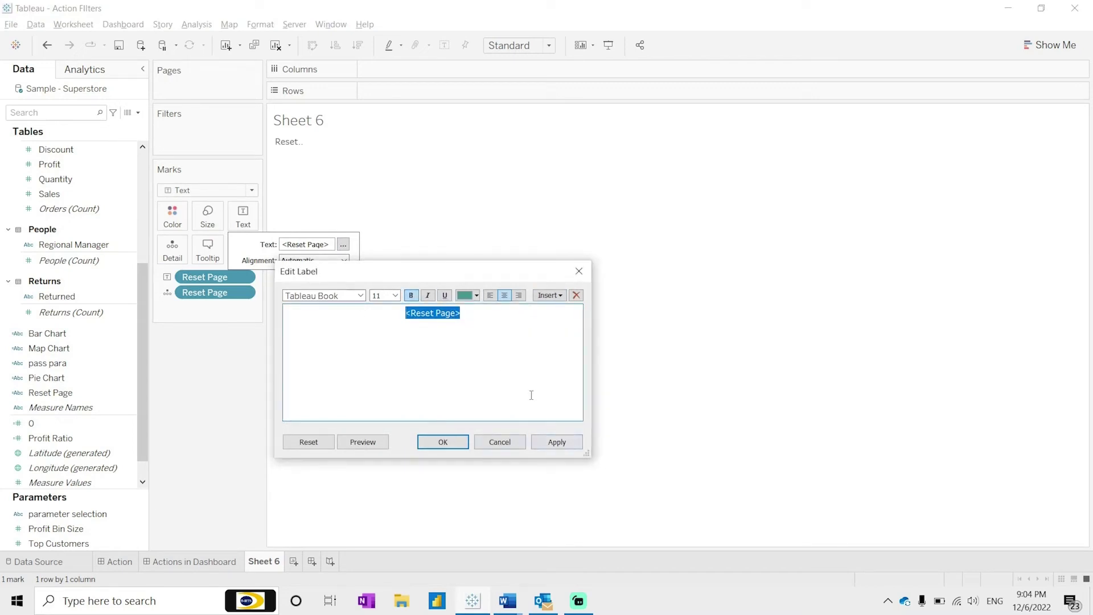
left_click(556, 442)
left_click(438, 442)
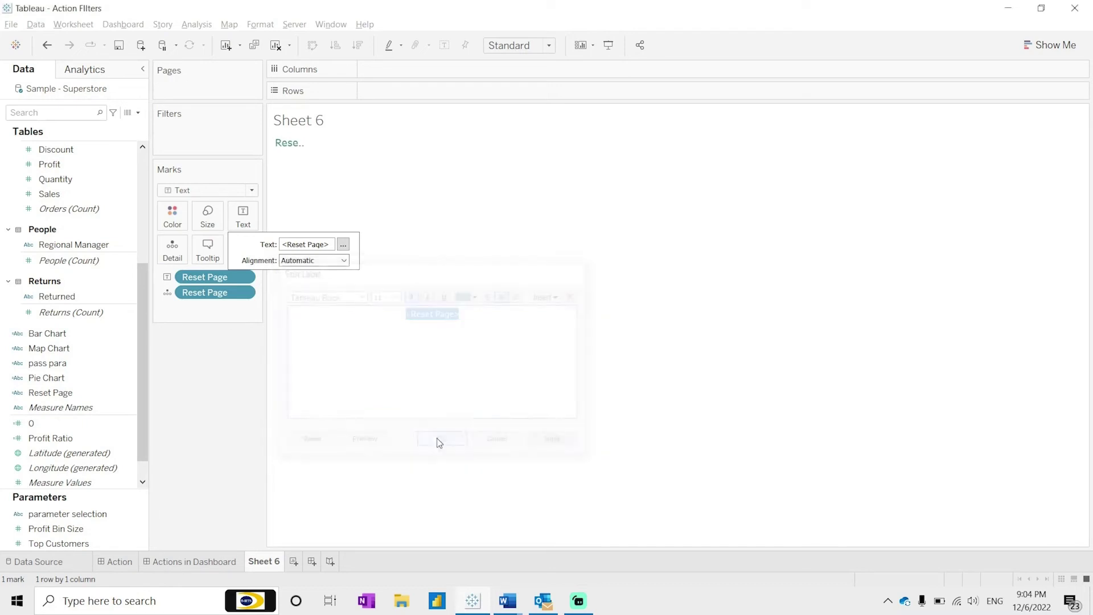
left_click(229, 425)
Rename the new worksheet as Reset Filter.
double_click(264, 562)
type("Reset Filter")
key("Return")
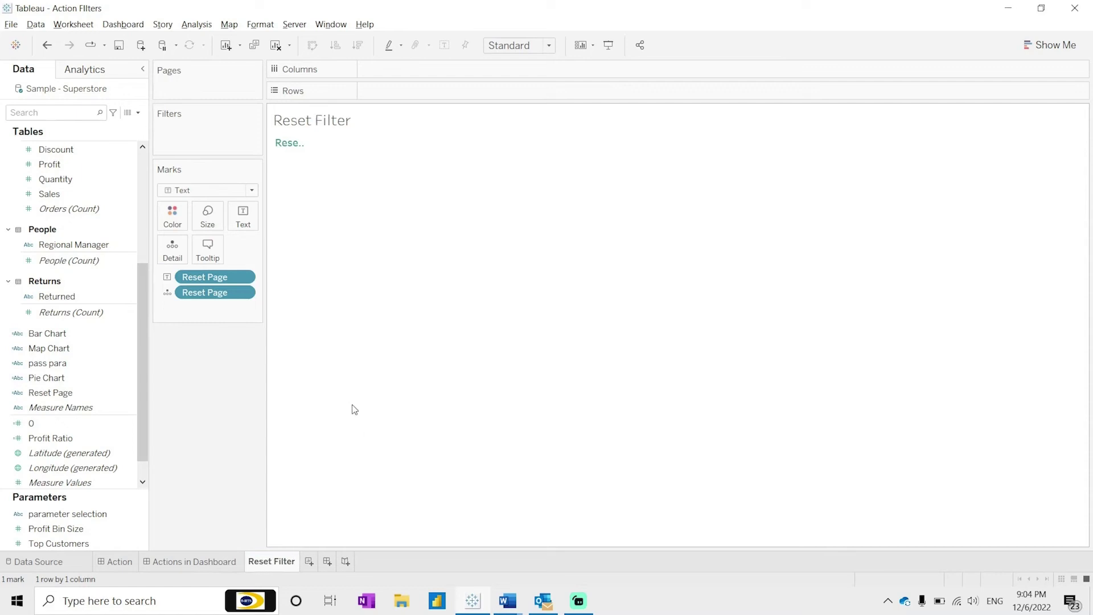
Place the Reset Filter sheet beside the Sub-Category filter on the Actions in Dashboard dashboard and hide its title.
left_click(174, 559)
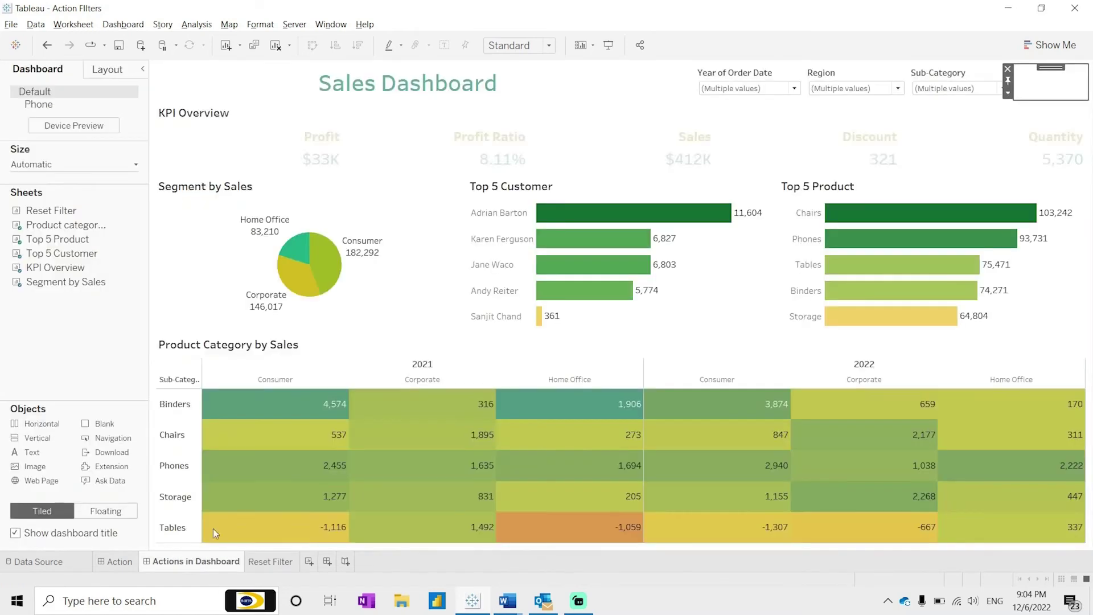
mouse_move(51, 211)
left_mouse_down()
mouse_move(886, 158)
mouse_move(1037, 82)
left_mouse_up()
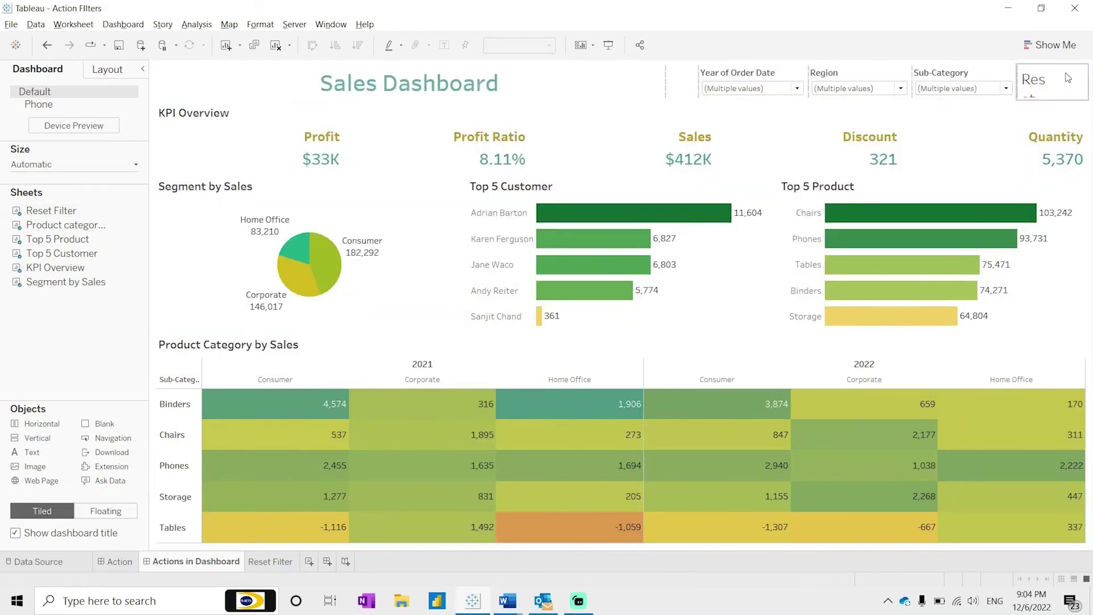
right_click(1039, 81)
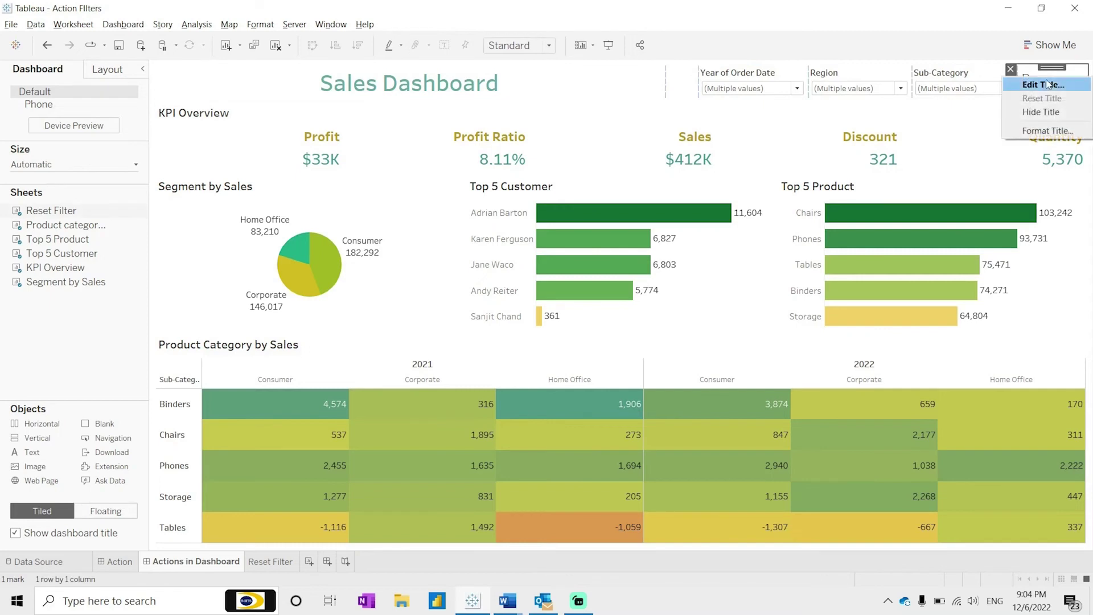
left_click(1050, 115)
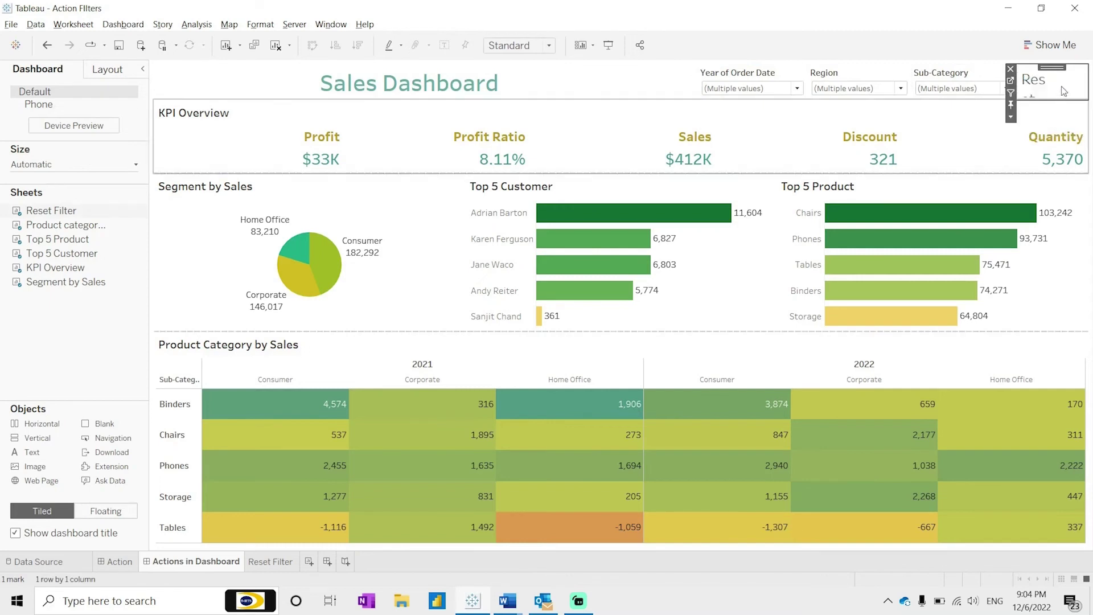
Set the Reset Filter sheet on the dashboard to fit Entire View.
left_click(1010, 117)
mouse_move(985, 159)
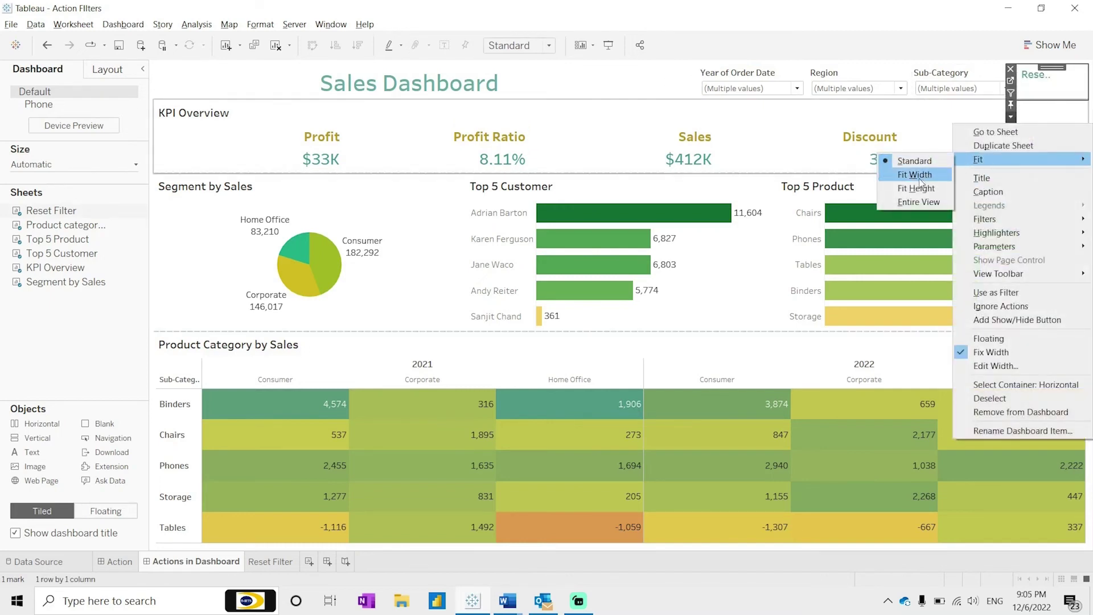
left_click(914, 204)
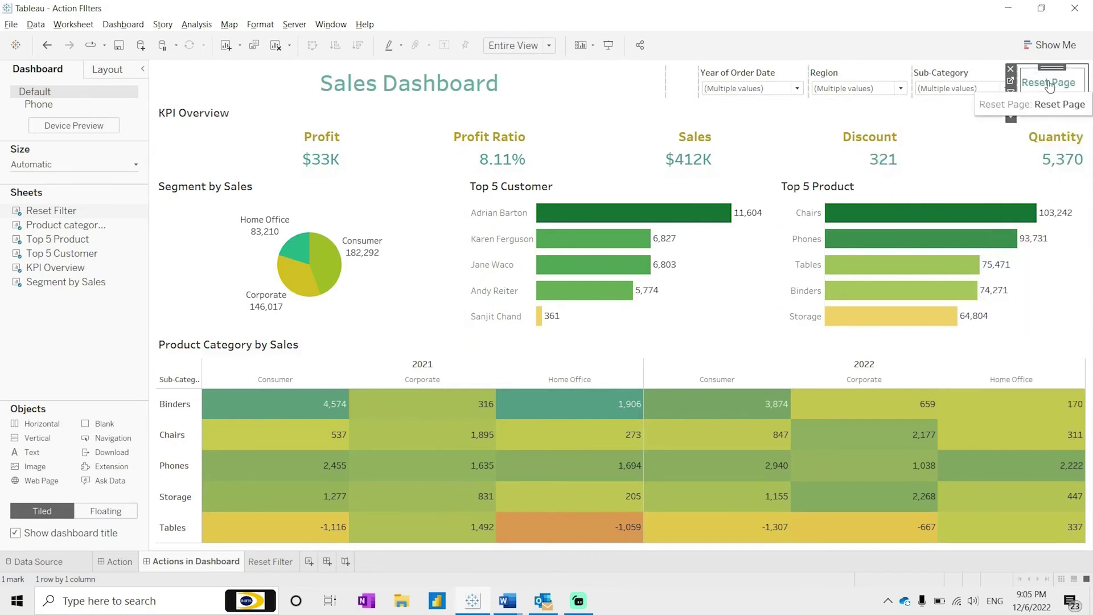
left_click(126, 27)
left_click(123, 24)
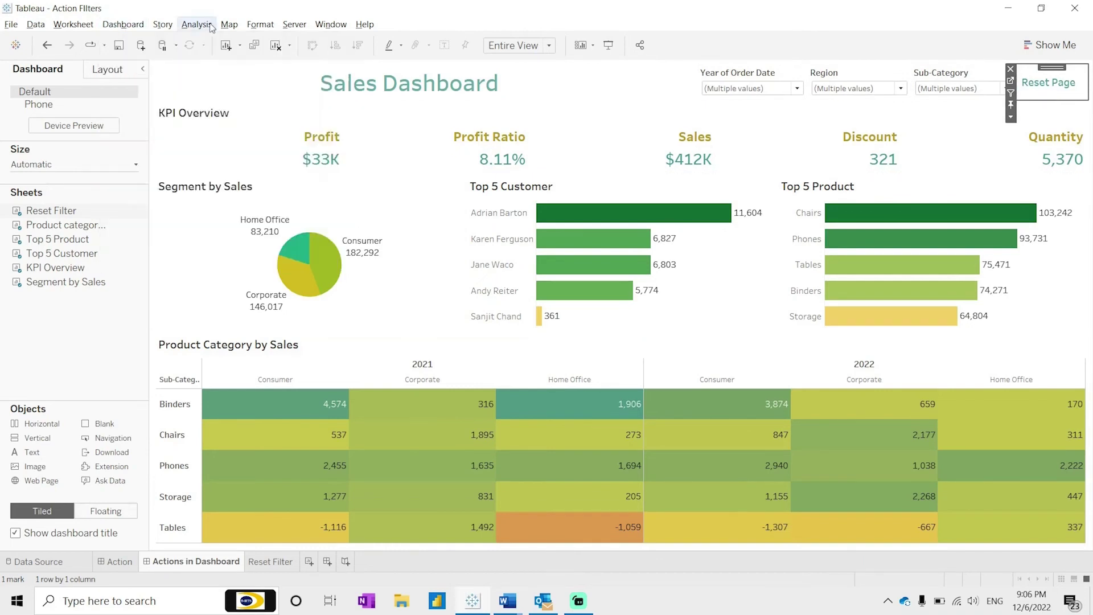
left_click(113, 26)
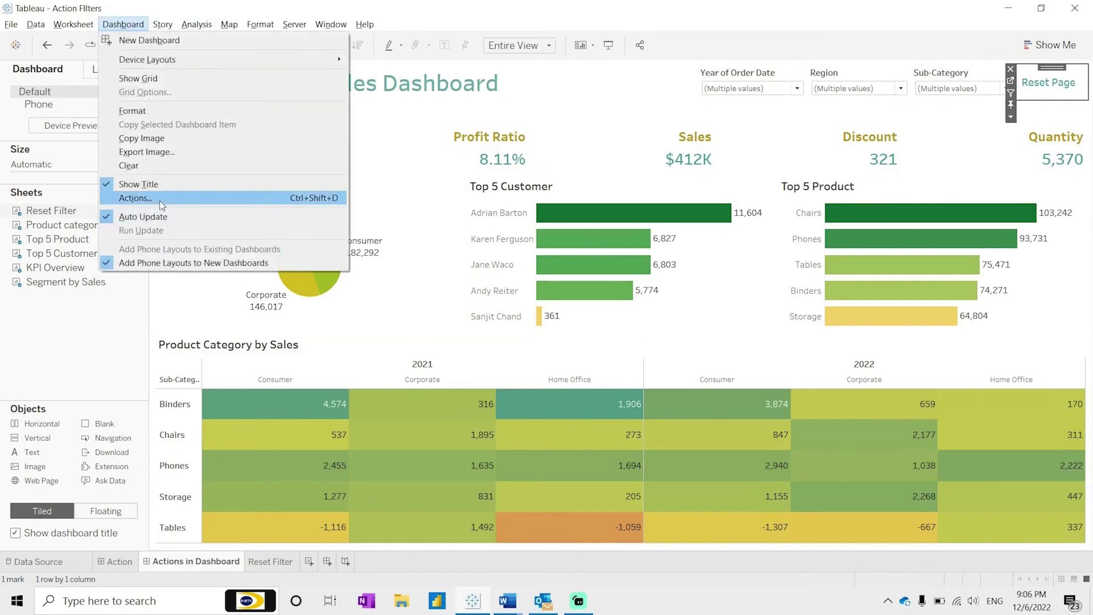
left_click(1055, 98)
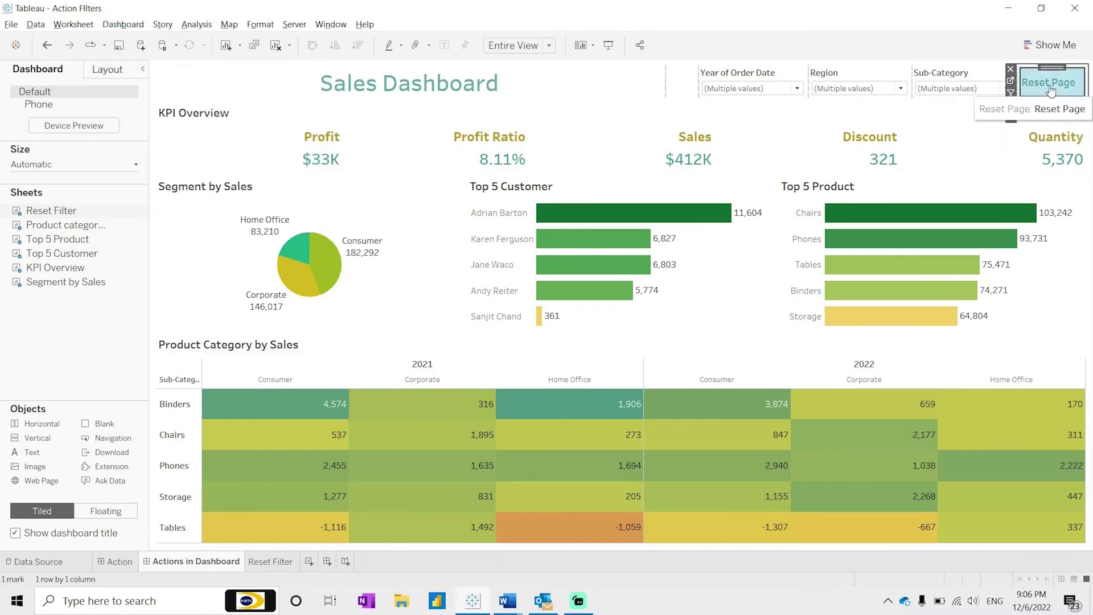
Start a new dashboard filter action with Reset Filter as its only source sheet.
left_click(134, 26)
key("Escape")
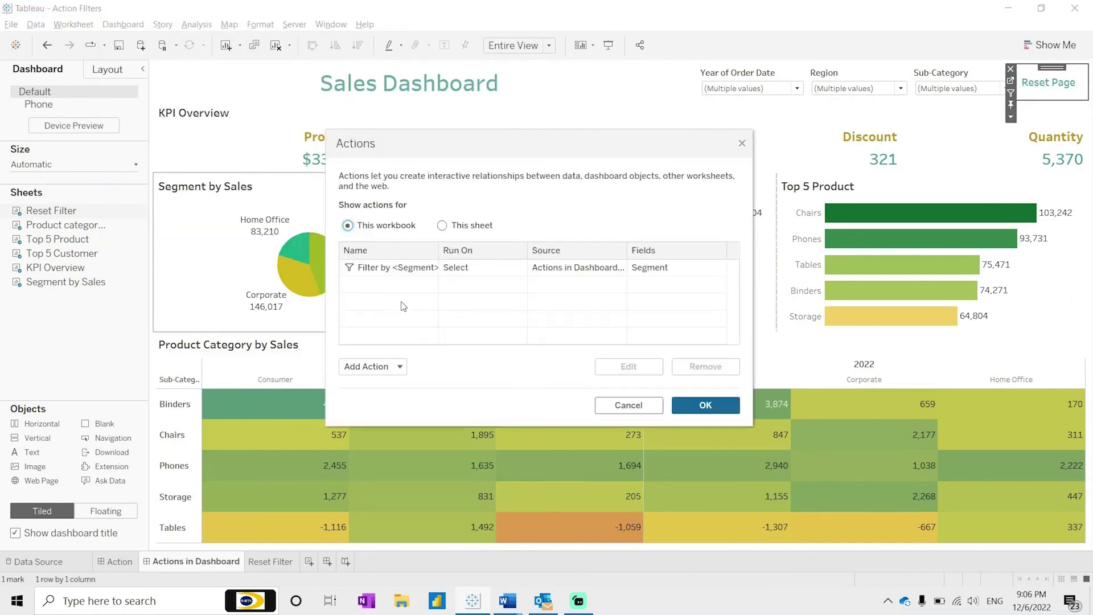
left_click(367, 366)
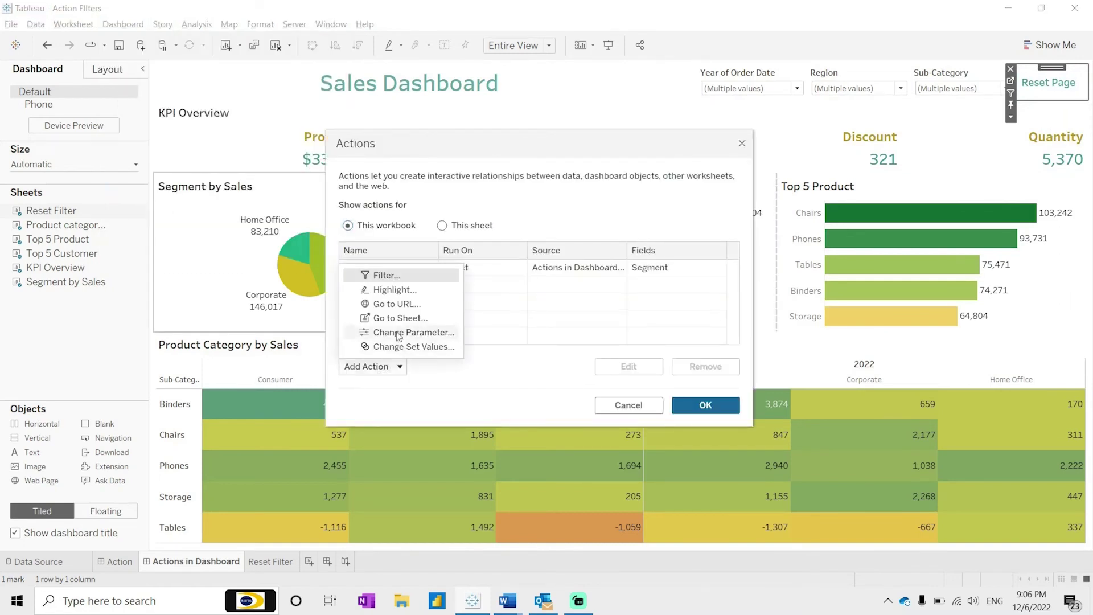
left_click(410, 276)
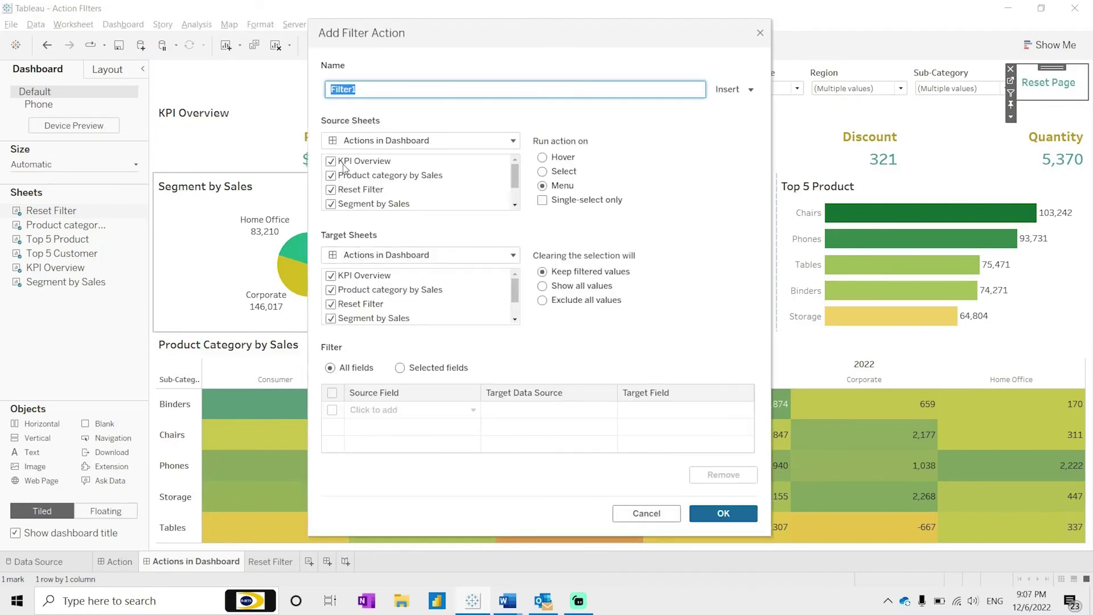
left_click(330, 164)
left_click(330, 162)
scroll(348, 202, "down", 1)
left_click(331, 202)
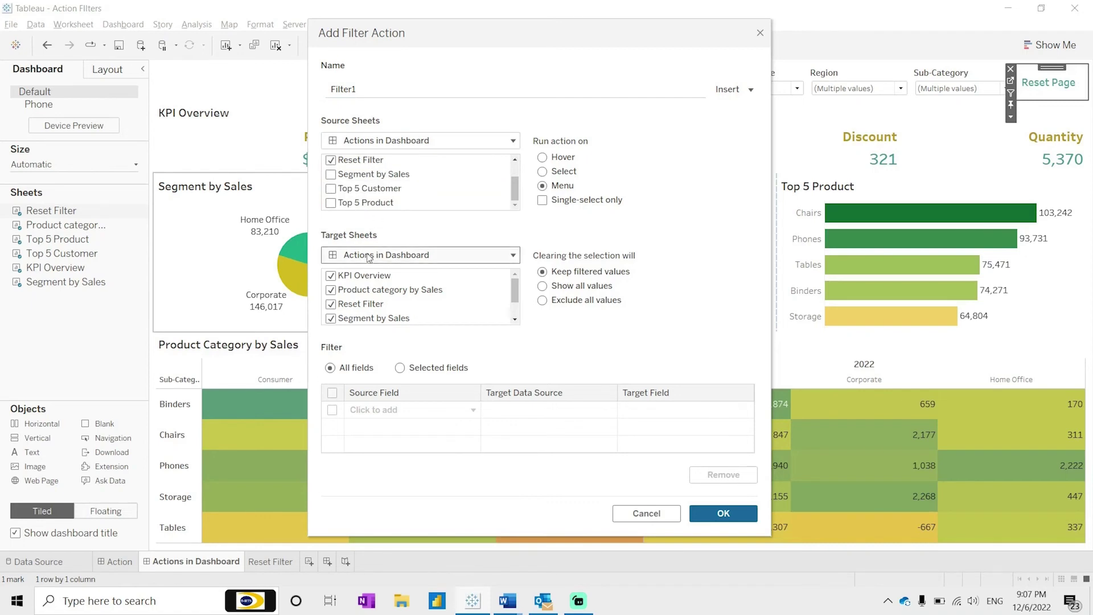
Exclude Reset Filter from the filter action's target sheets and make clearing the selection show all values.
scroll(353, 302, "down", 1)
left_click(338, 276)
scroll(411, 304, "up", 1)
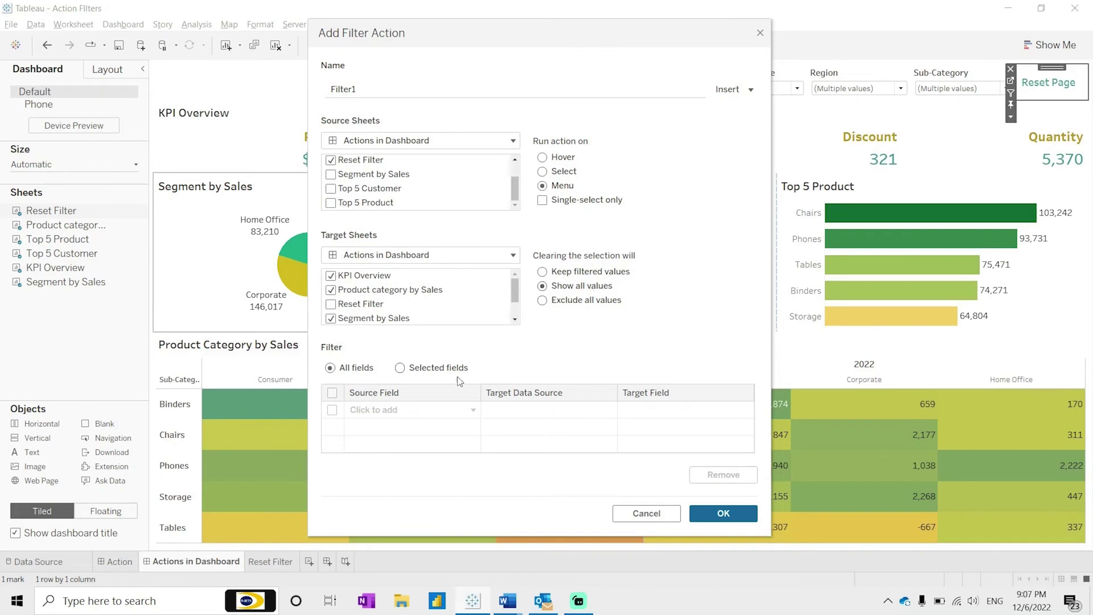
Run the action on Select, restrict it to the selected fields Order Date, Region and Sub-Category, and save it.
left_click(400, 369)
left_click(380, 409)
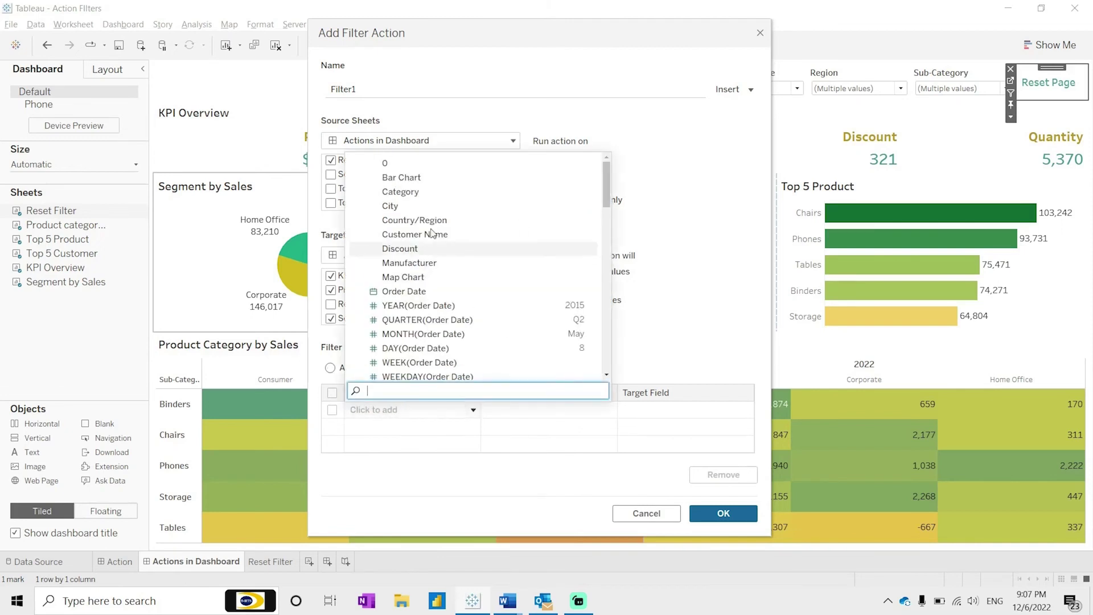
left_click(427, 292)
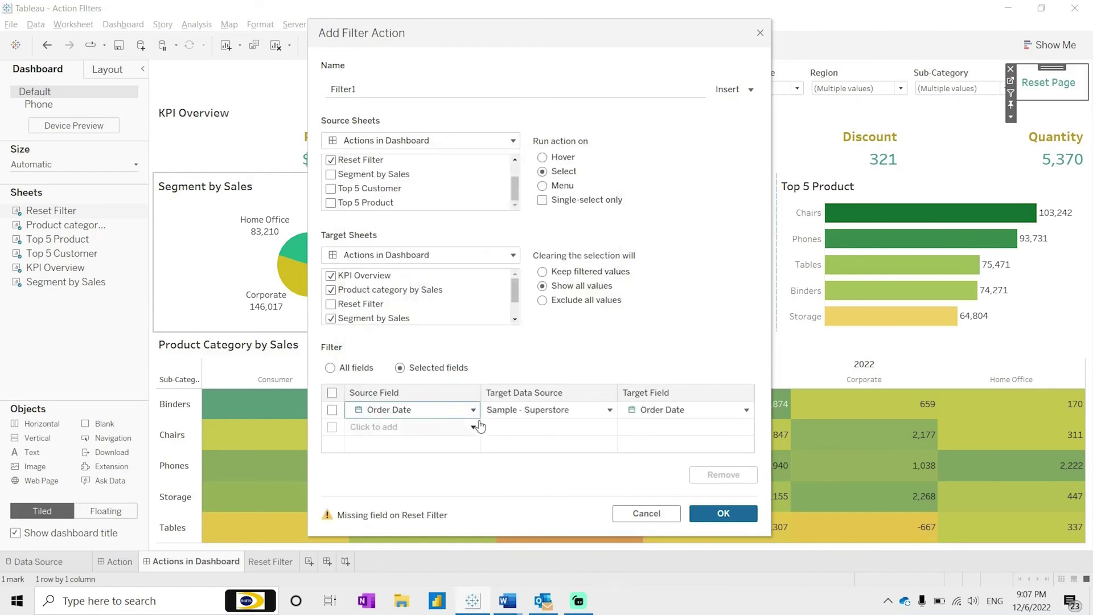
left_click(473, 428)
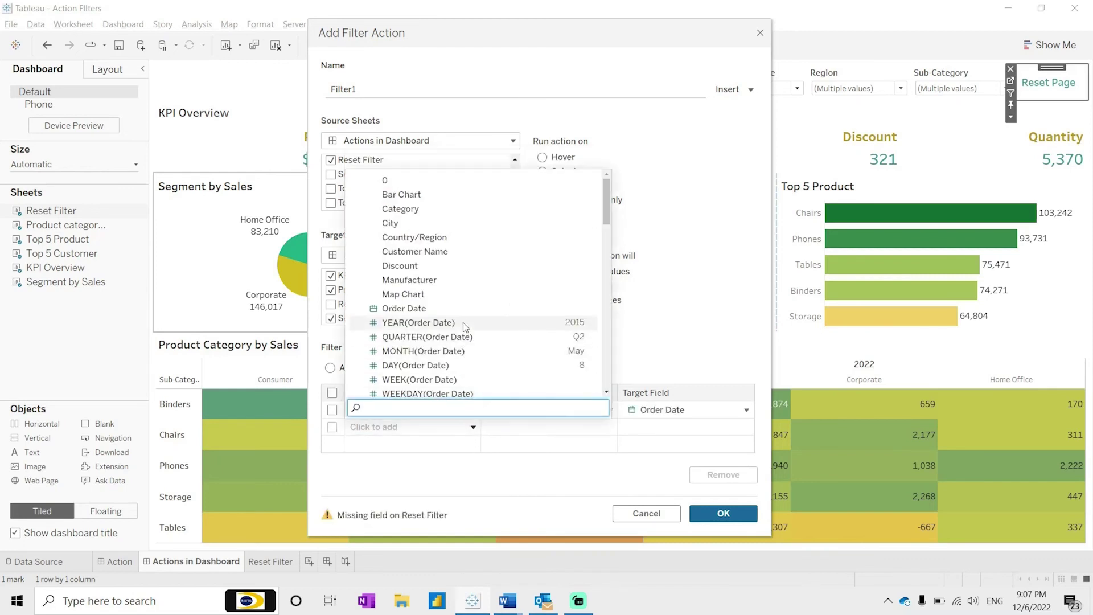
type("reg")
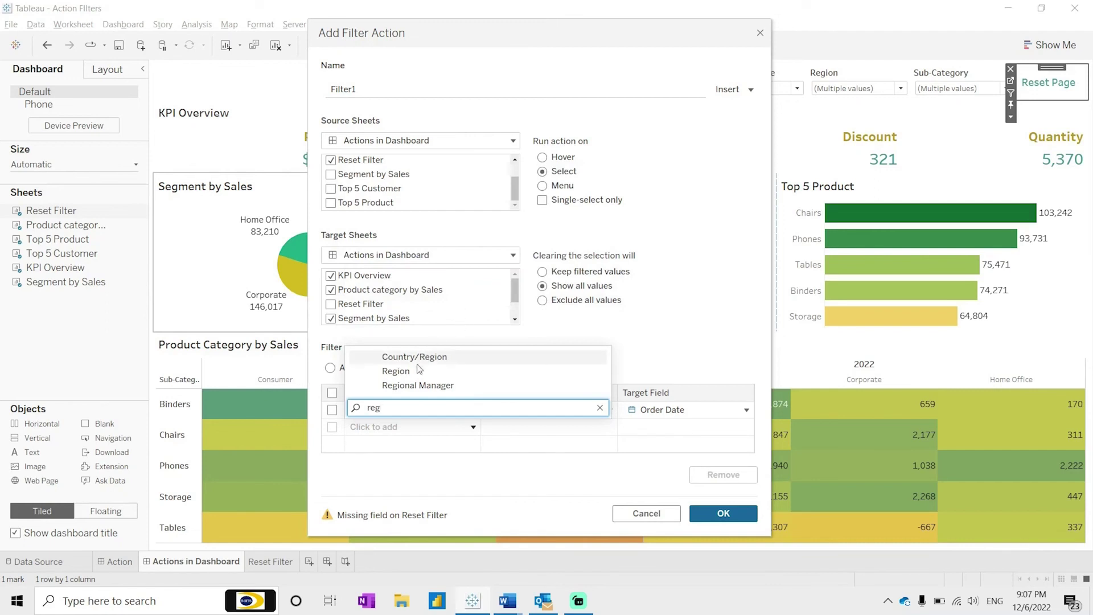
left_click(418, 374)
left_click(419, 444)
type("su")
left_click(445, 403)
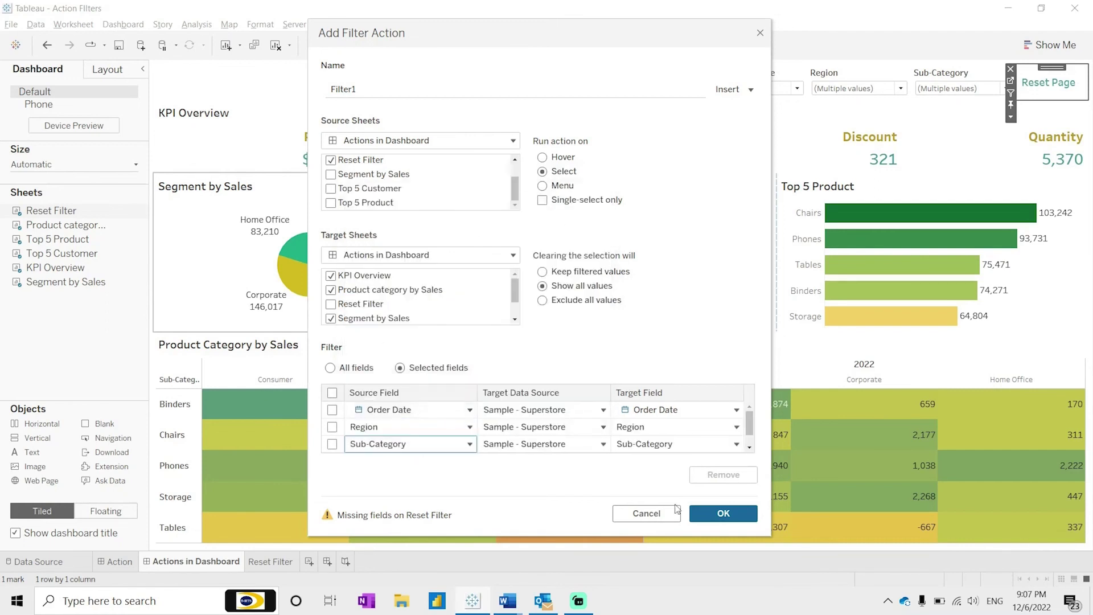
left_click(723, 514)
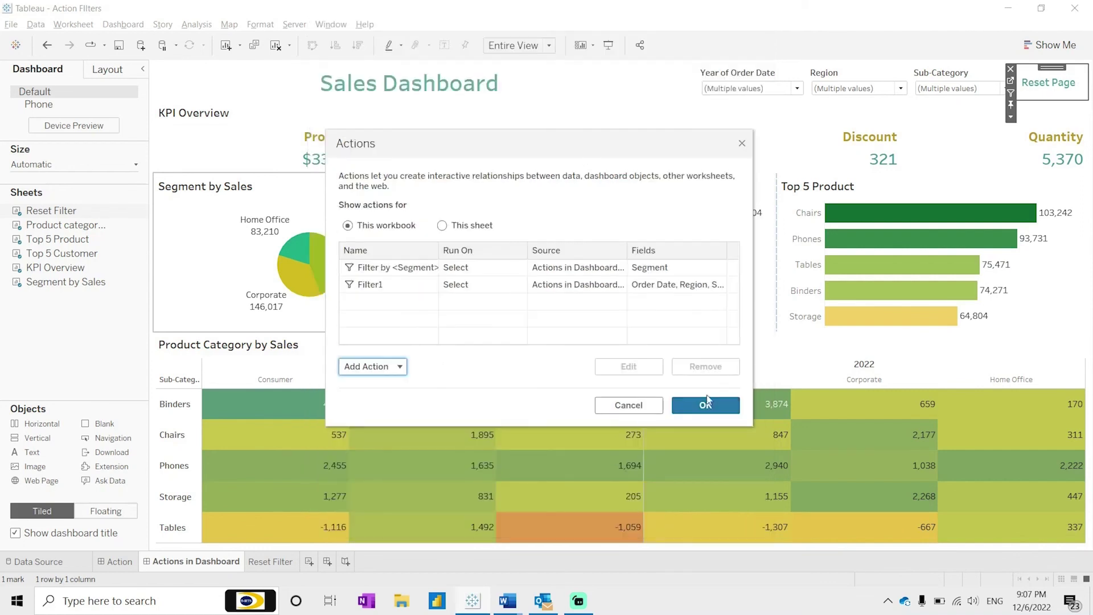
left_click(719, 409)
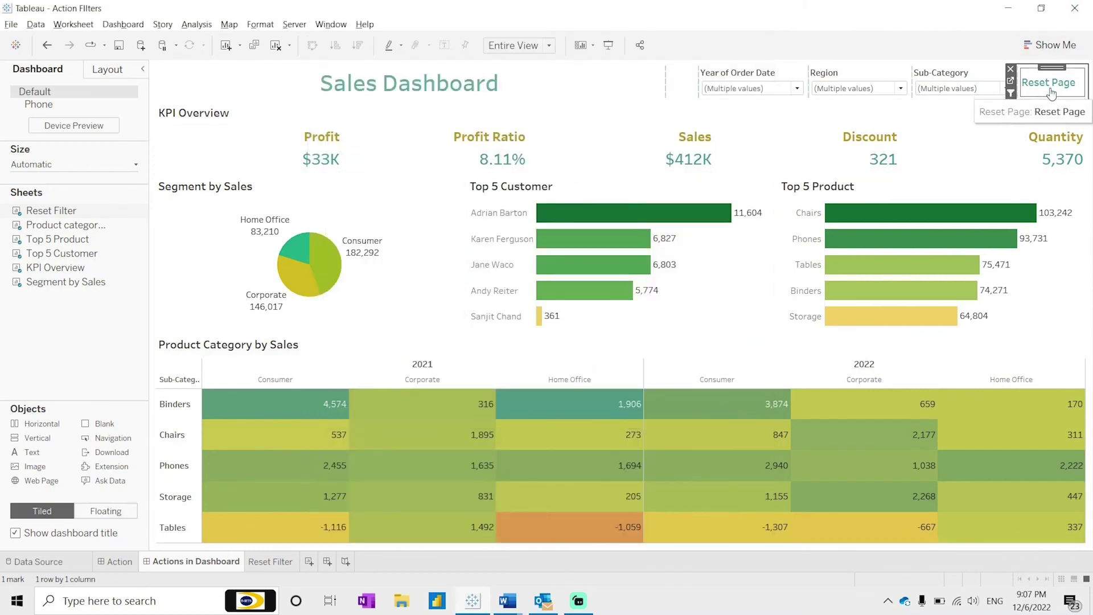
Test the Reset Page control with the dashboard in presentation mode and return to editing.
left_click(608, 46)
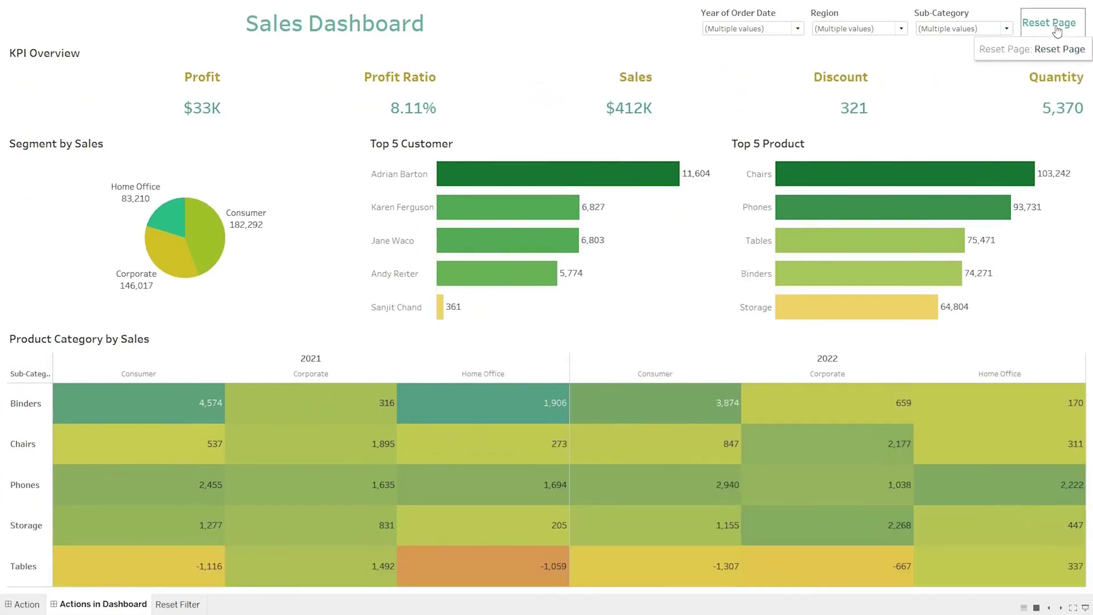
left_click(1056, 30)
left_click(1032, 37)
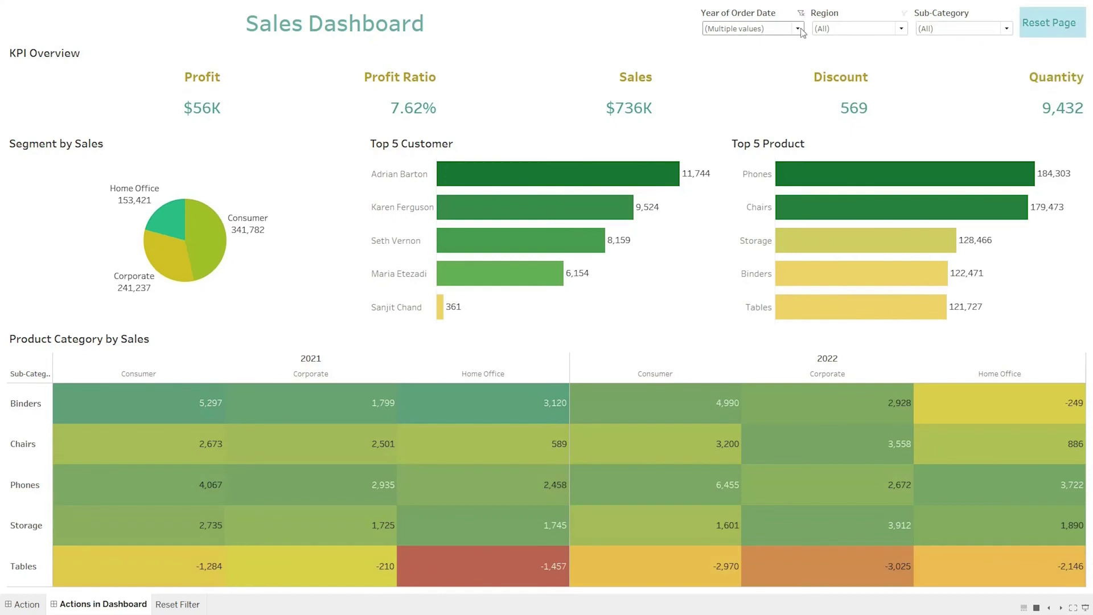
key("Escape")
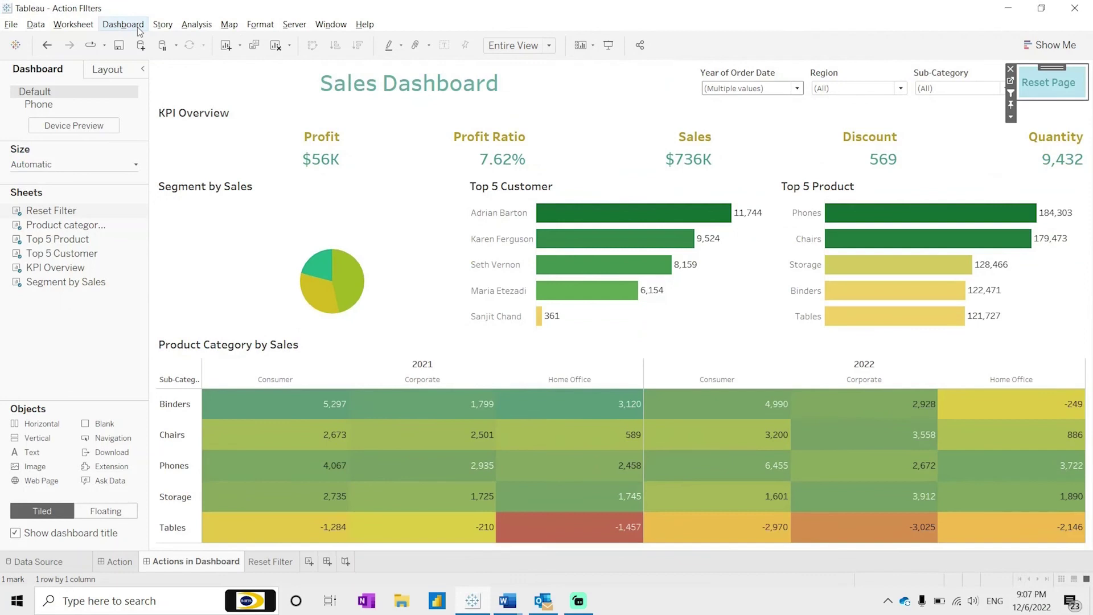
Open the dashboard action Filter1 for editing and rename it Reset Filter.
left_click(123, 24)
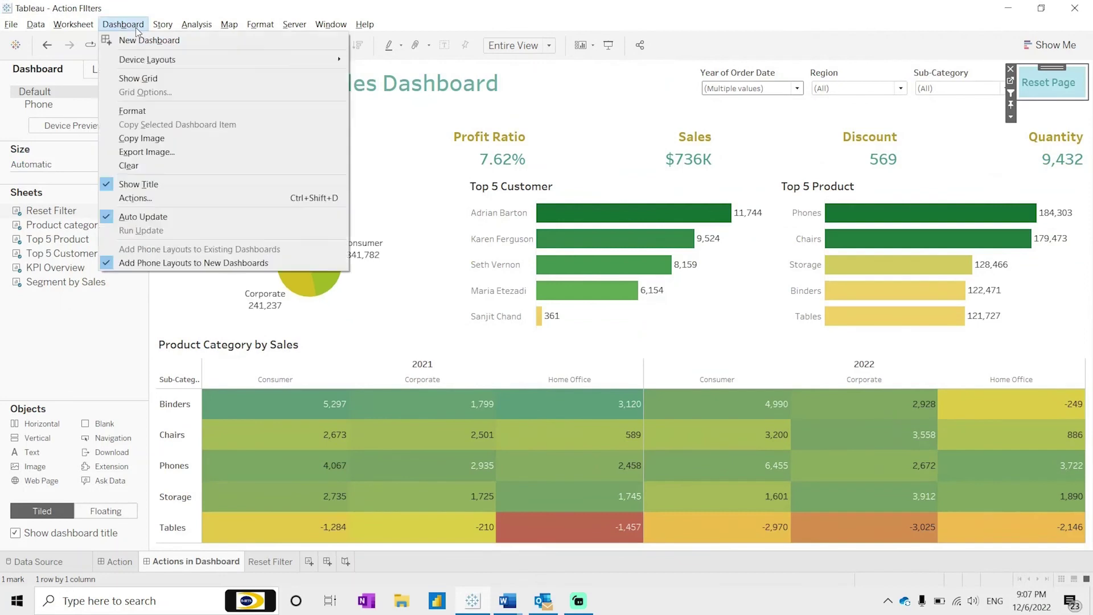
left_click(141, 197)
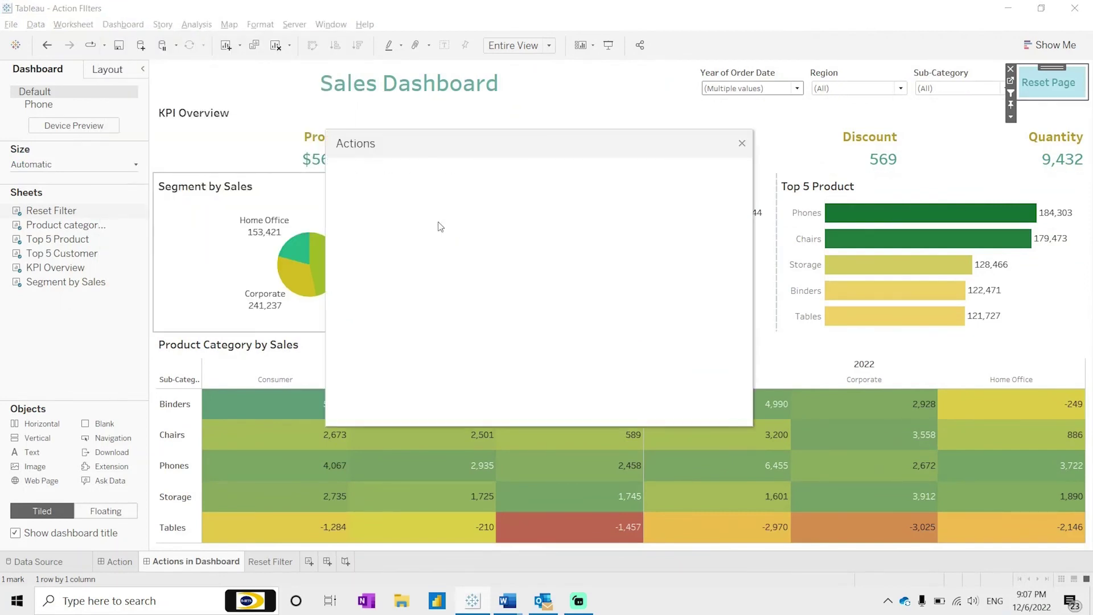
double_click(469, 289)
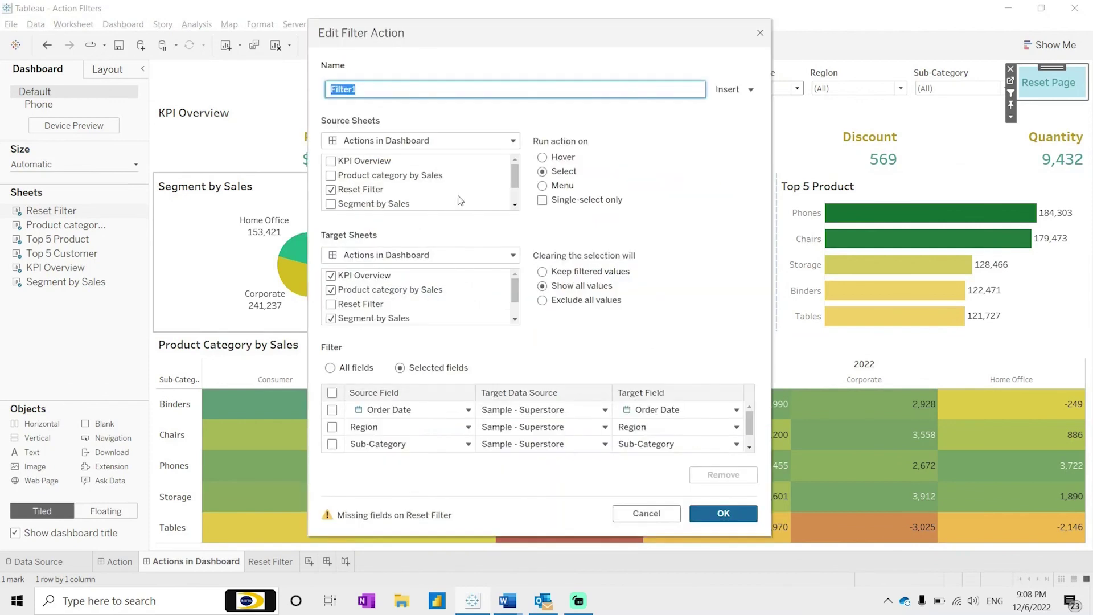
left_click(362, 90)
type("Reset")
Replace the Order Date source field with YEAR(Order Date) and save the edited filter action.
left_click(467, 411)
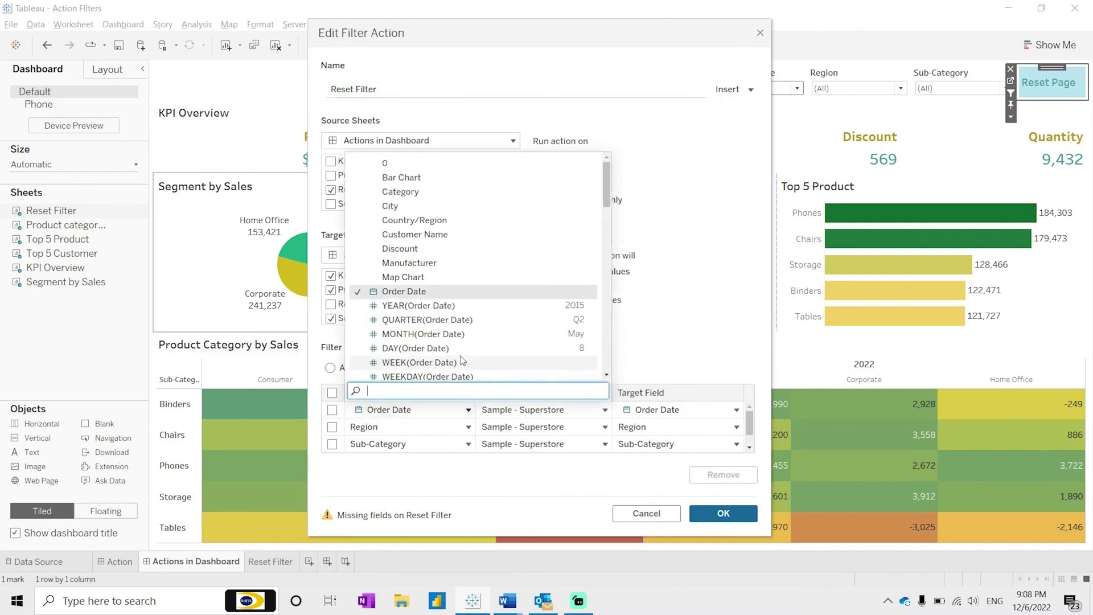
left_click(441, 306)
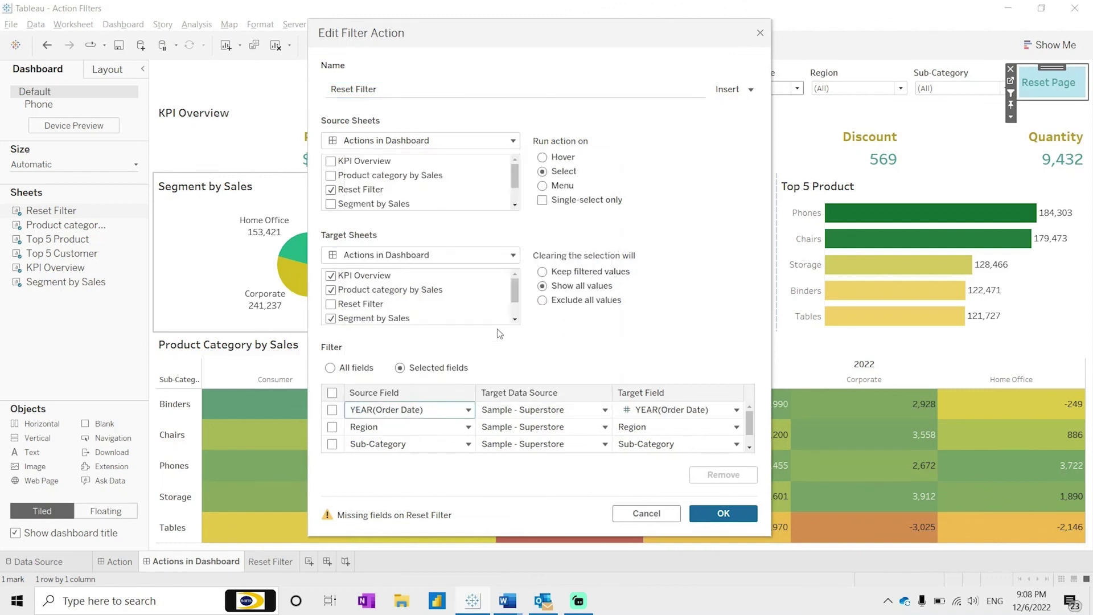
left_click(735, 514)
left_click(726, 405)
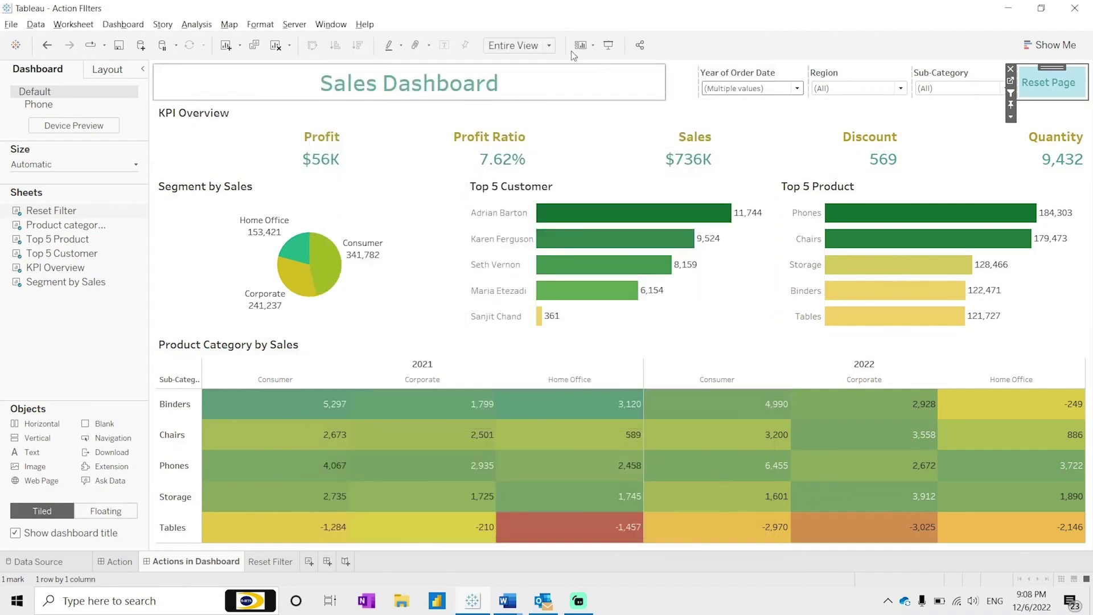
In presentation mode, narrow the Region filter, open the Sub-Category filter and reset all dashboard filters with Reset Page.
left_click(609, 45)
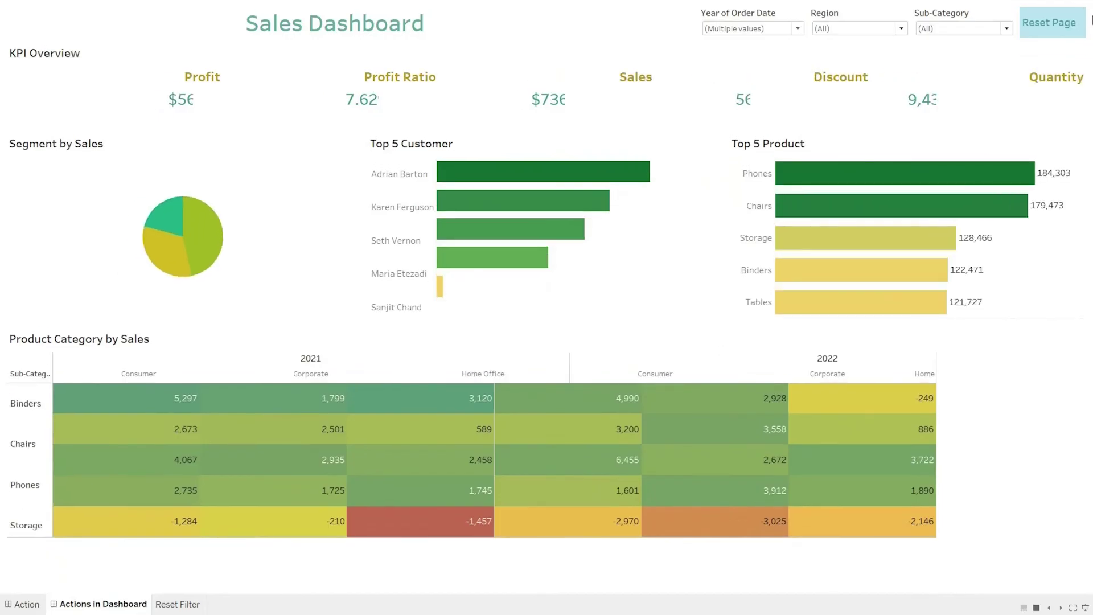
left_click(885, 30)
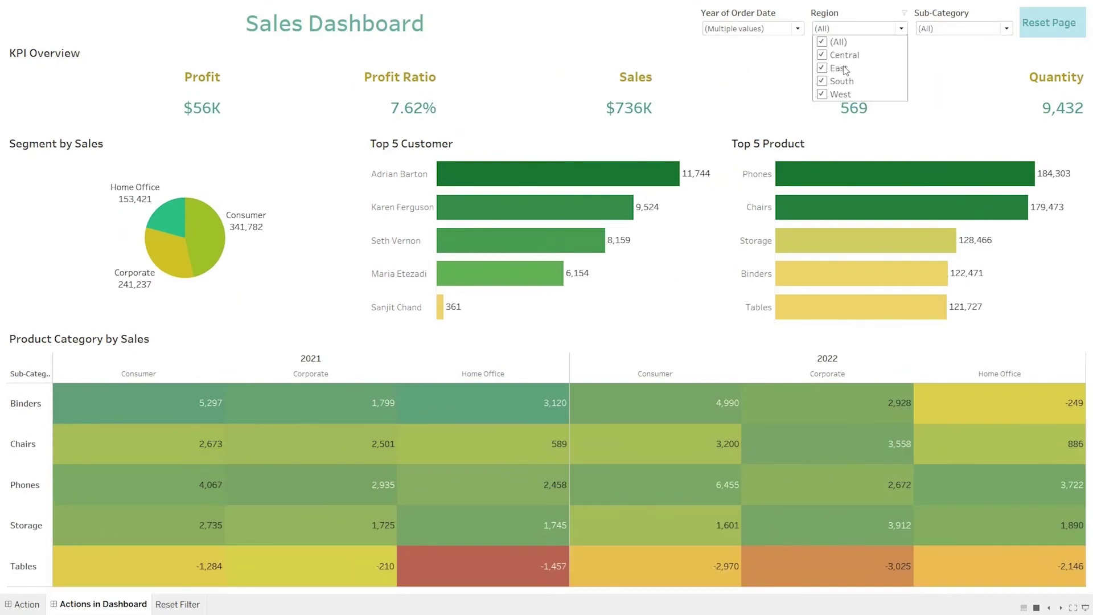
left_click(961, 29)
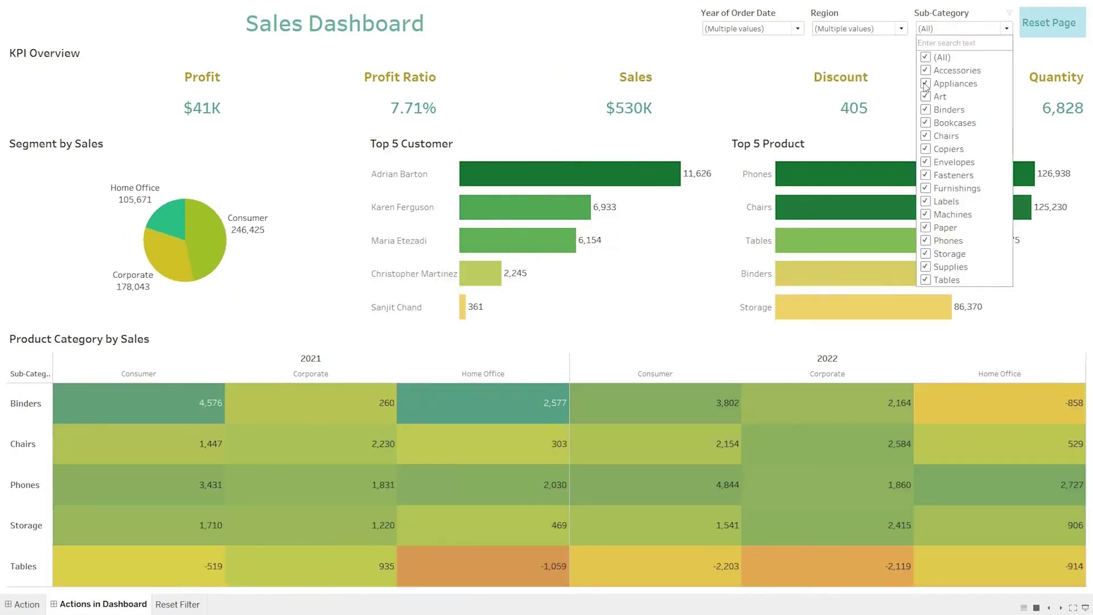
left_click(1051, 27)
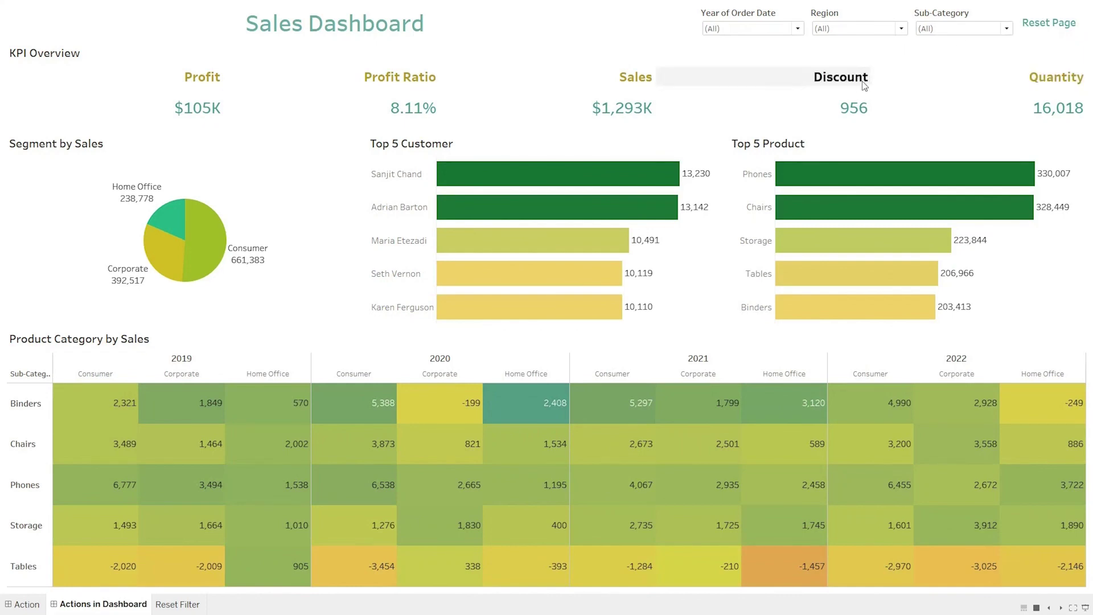
key("Escape")
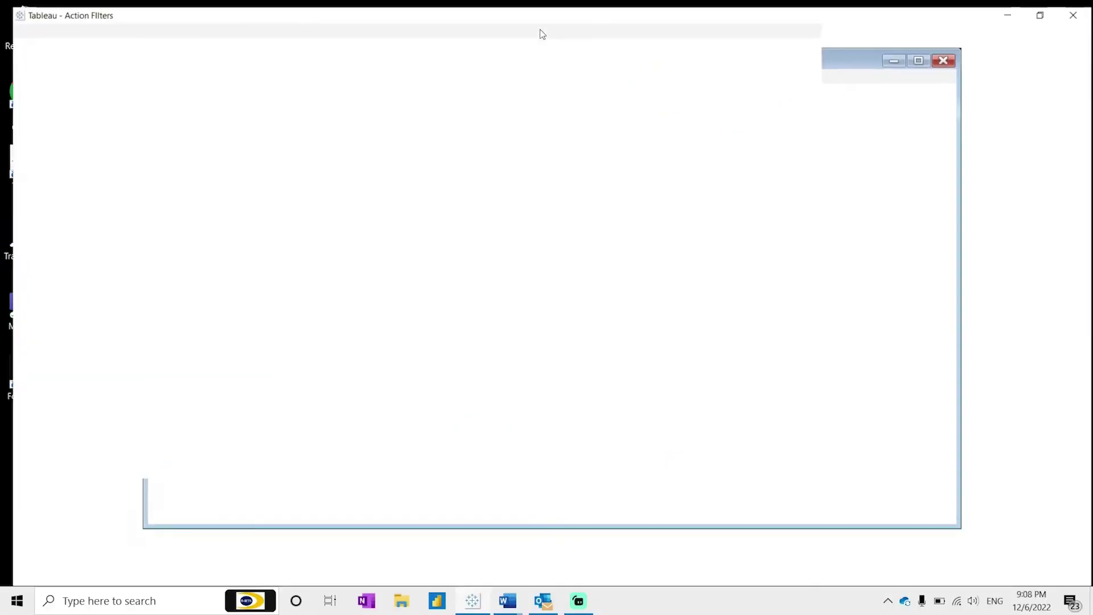
left_click(197, 25)
mouse_move(111, 28)
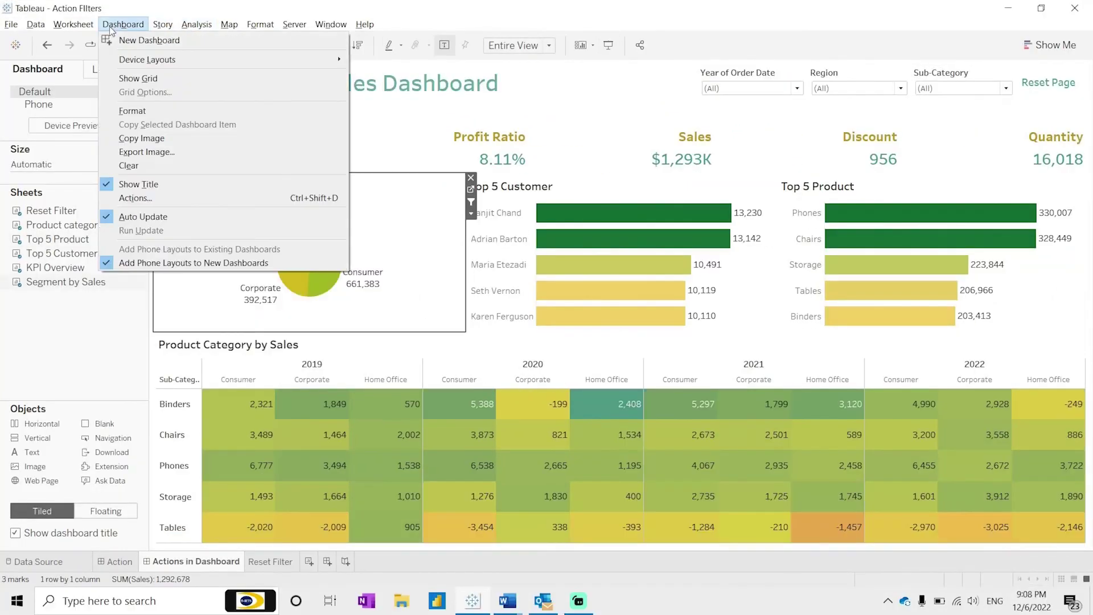
left_click(451, 302)
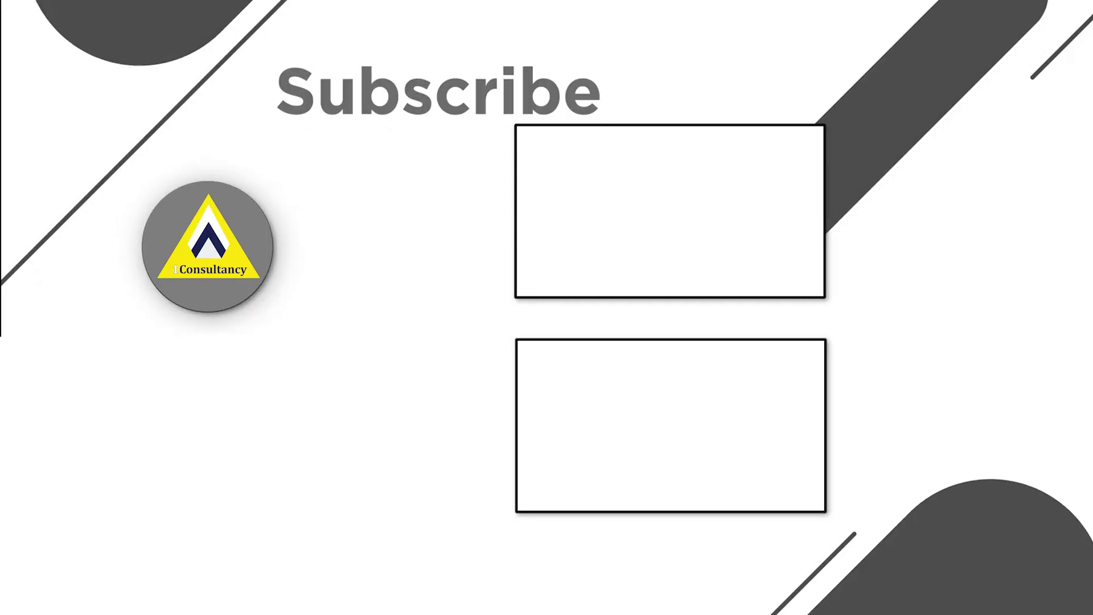